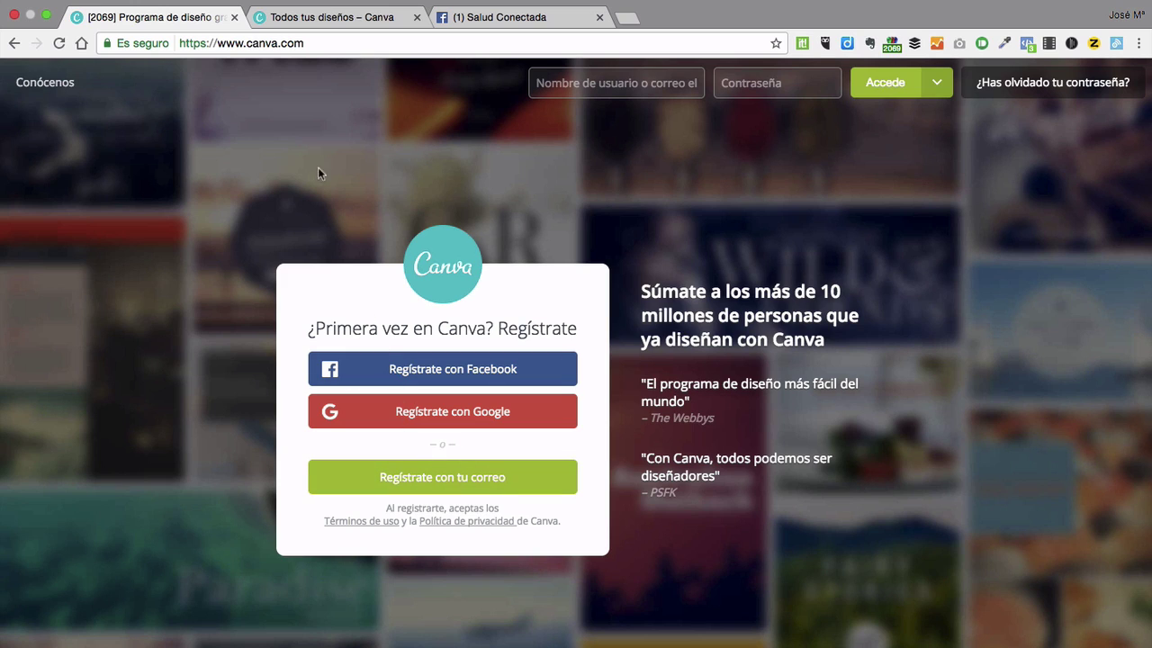
# - Switch to the open designs overview and open the "Tu marca" page to view its colour palette, logo and font settings
pyautogui.click(320, 24)
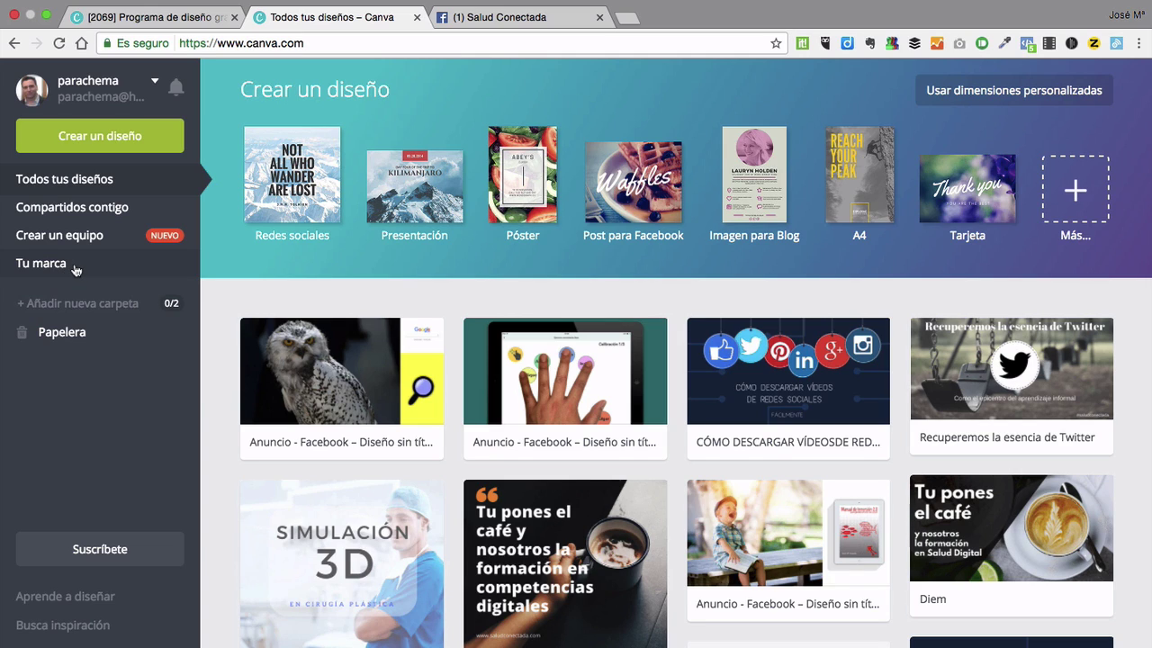
pyautogui.click(76, 270)
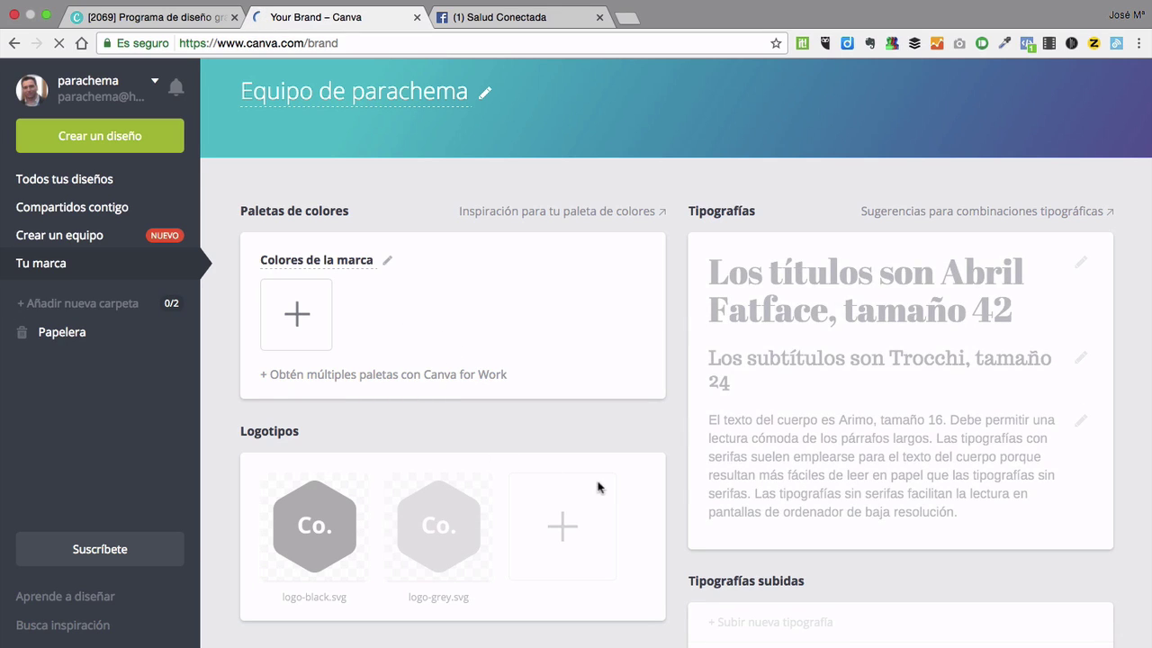
pyautogui.moveTo(799, 333)
# - Open the "Aprende a diseñar" tutorials, look through the Advanced Tips and Backgrounds sections, and close the tutorials page
pyautogui.click(90, 600)
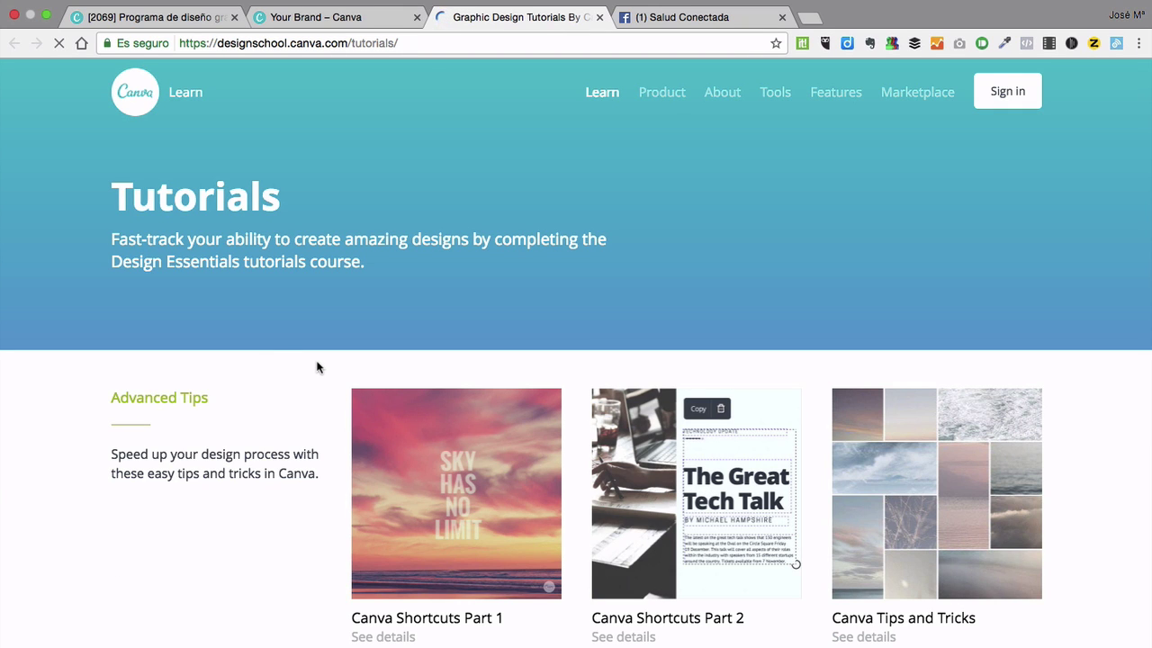
pyautogui.scroll(-4, 428, 500)
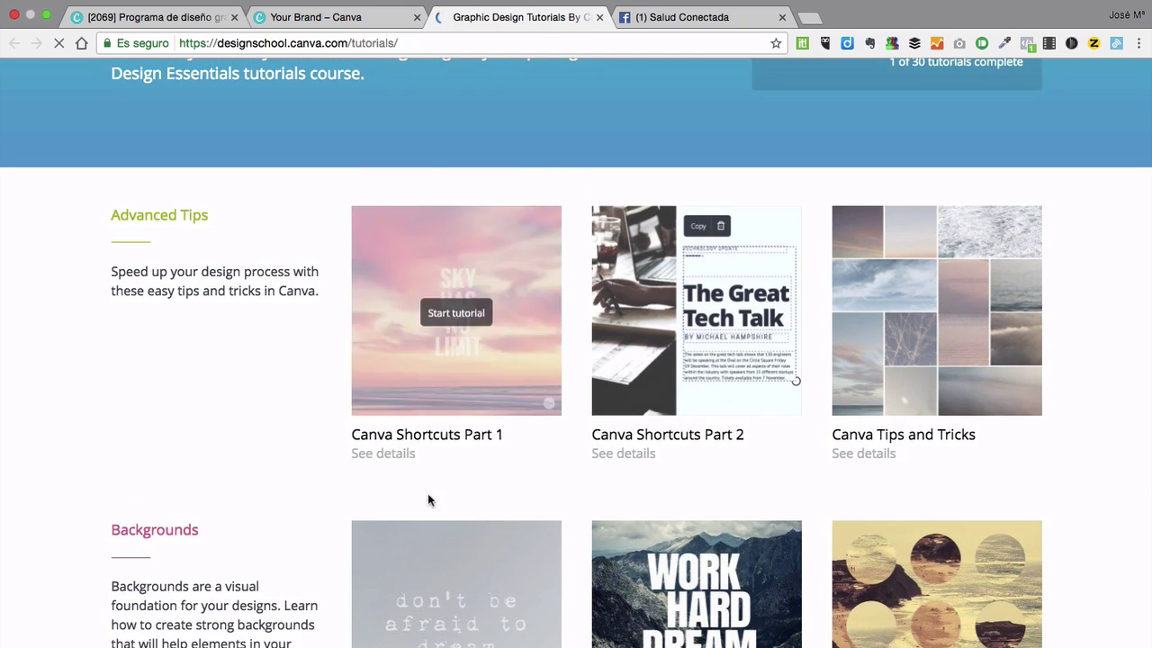
pyautogui.scroll(-6, 429, 501)
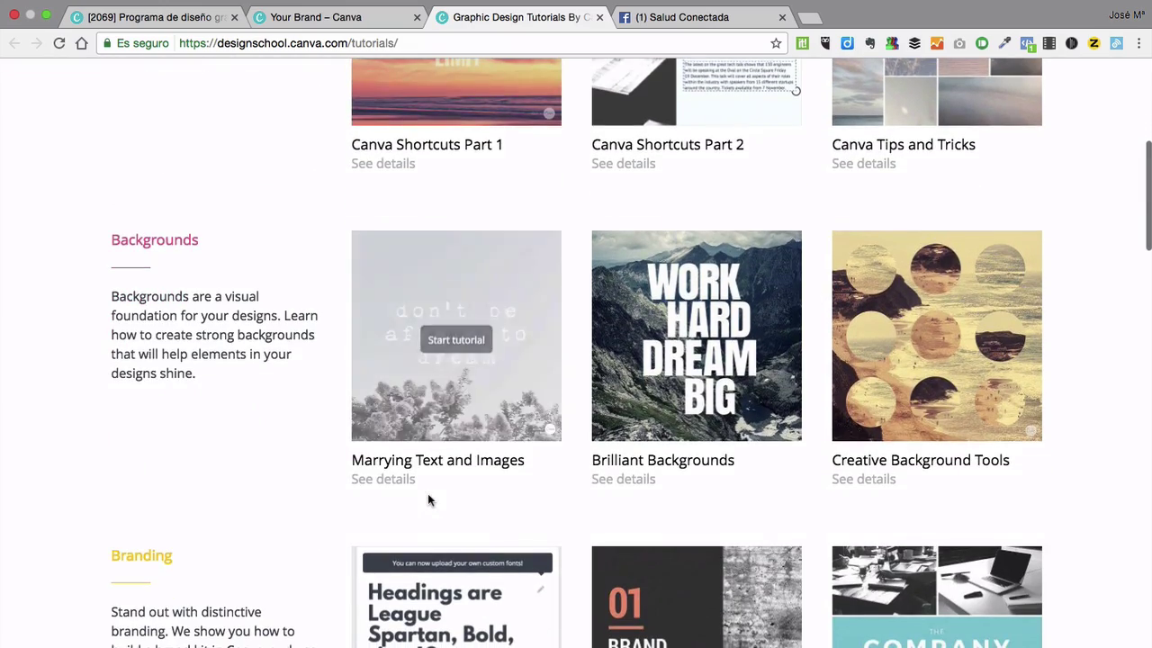
pyautogui.scroll(-2, 428, 493)
pyautogui.scroll(4, 428, 493)
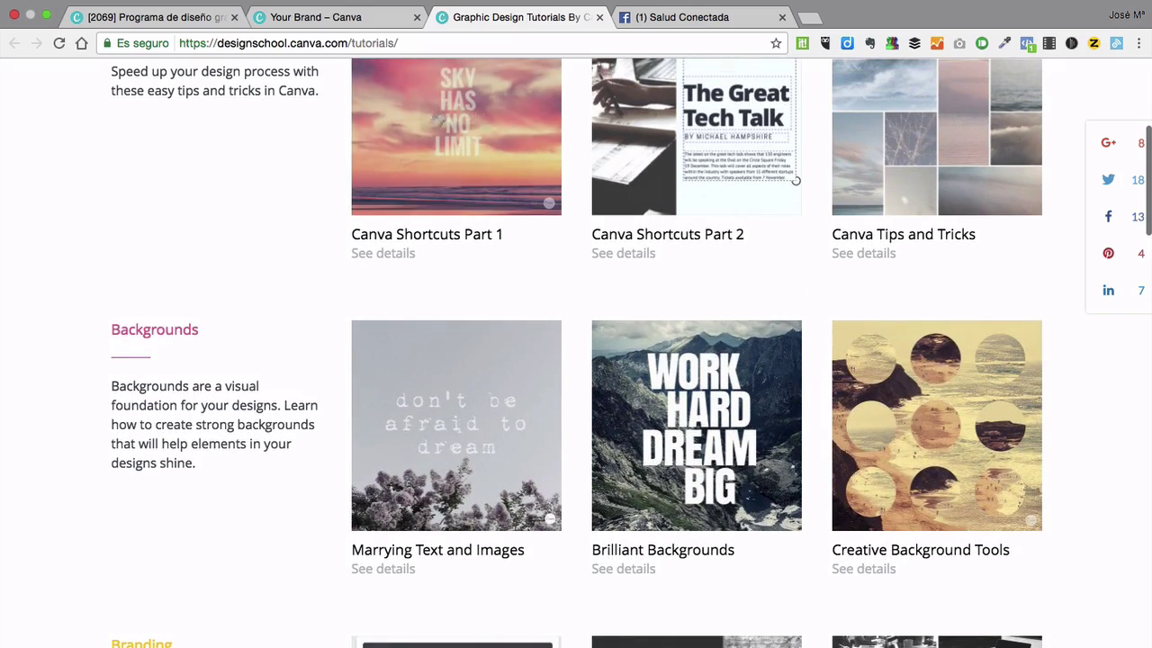
pyautogui.click(599, 17)
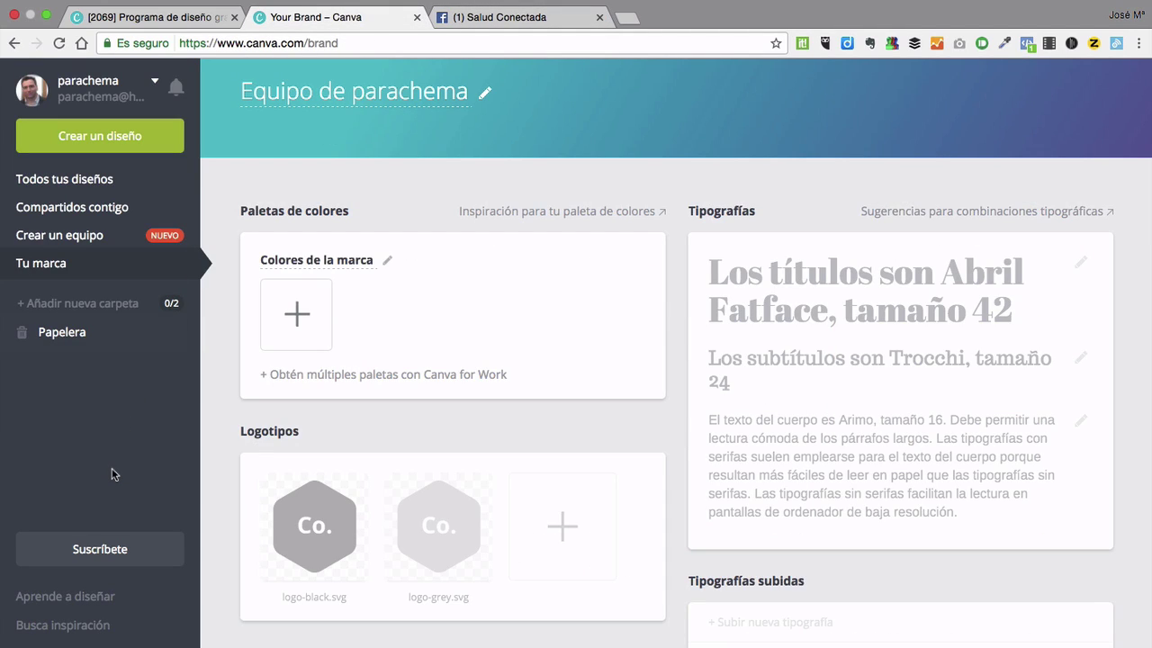
# - Open the "Busca inspiración" design stream and look through the published community designs, returning to the start of the page
pyautogui.click(61, 626)
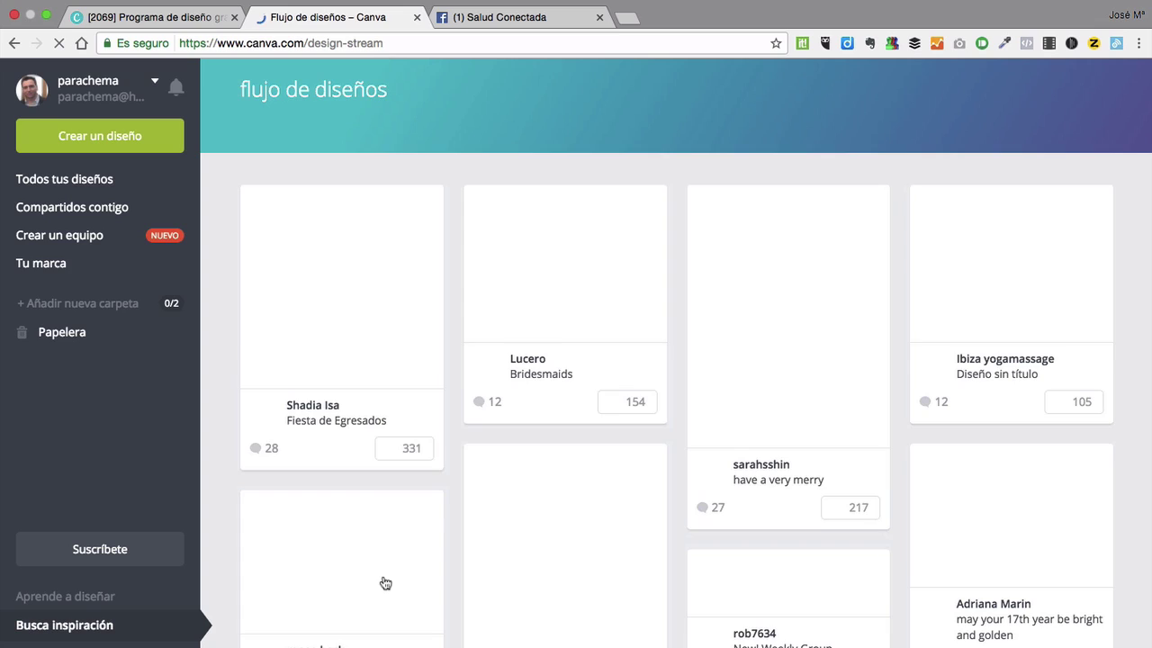
pyautogui.scroll(-1, 585, 579)
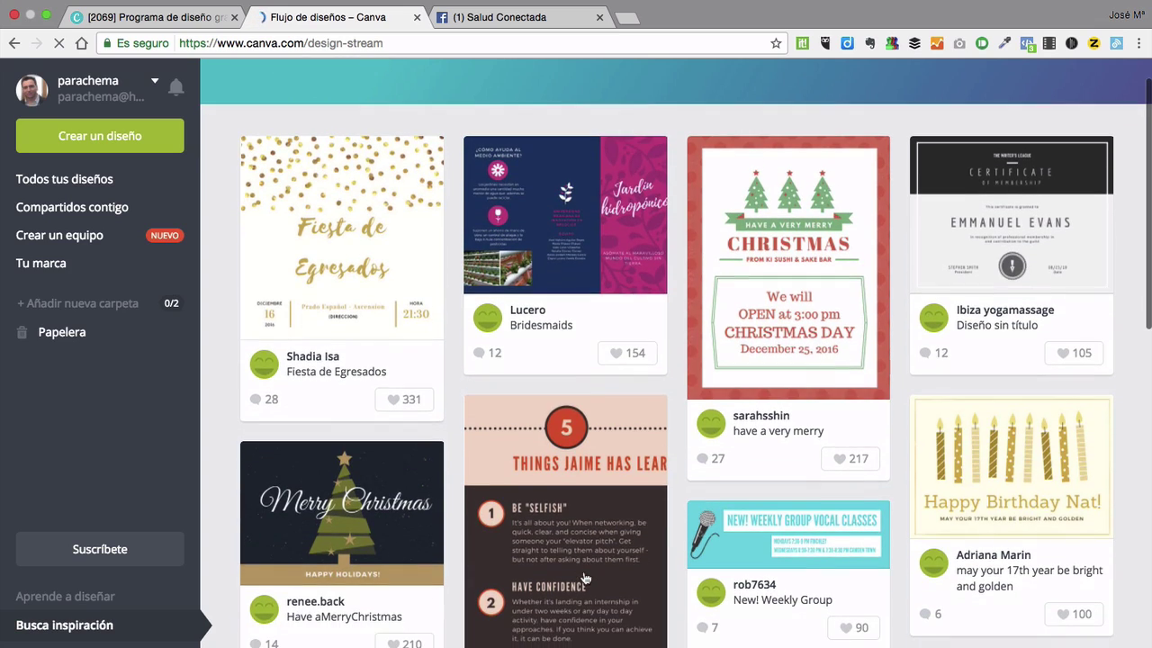
pyautogui.scroll(-5, 585, 579)
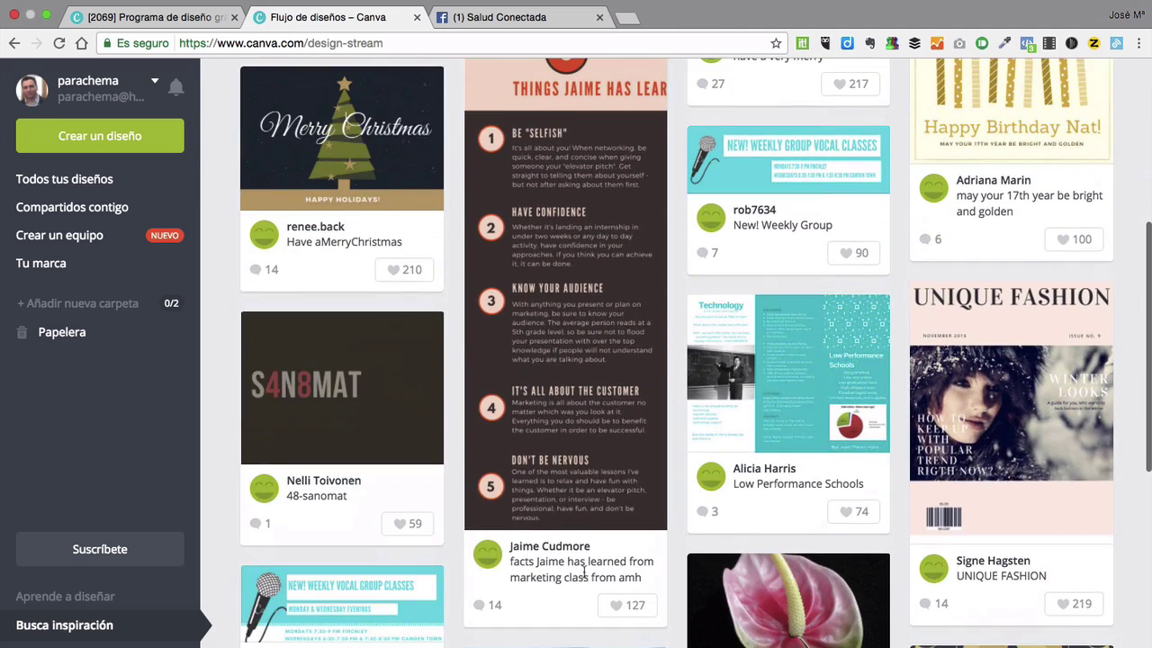
pyautogui.scroll(-6, 584, 572)
pyautogui.scroll(-4, 583, 576)
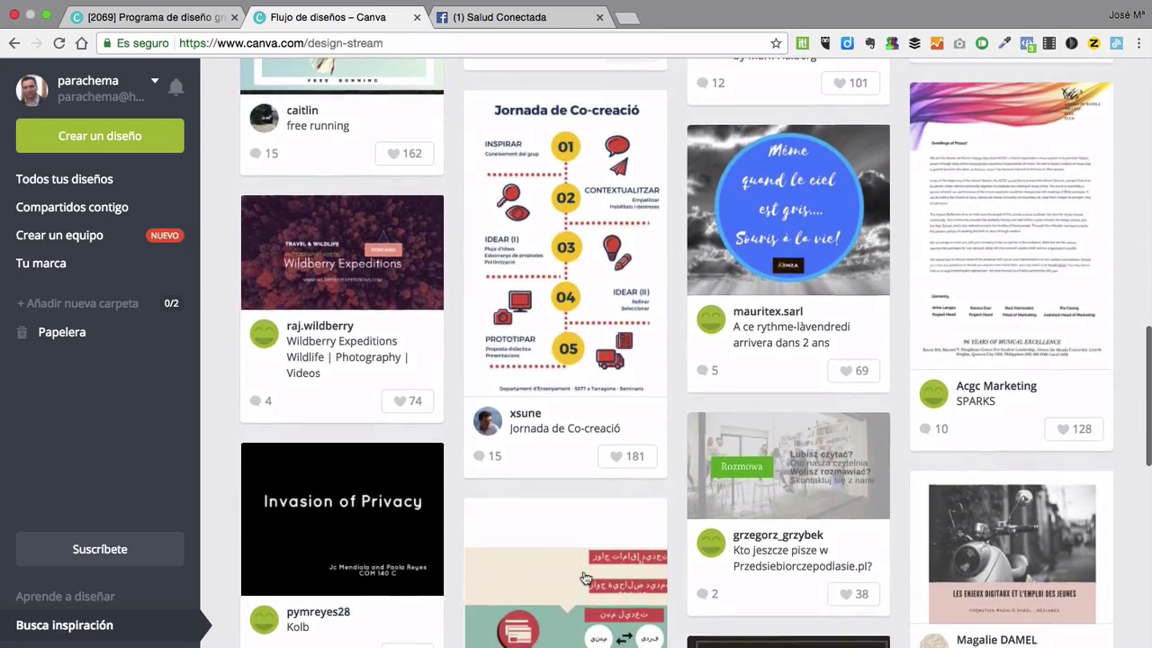
pyautogui.scroll(-1, 585, 577)
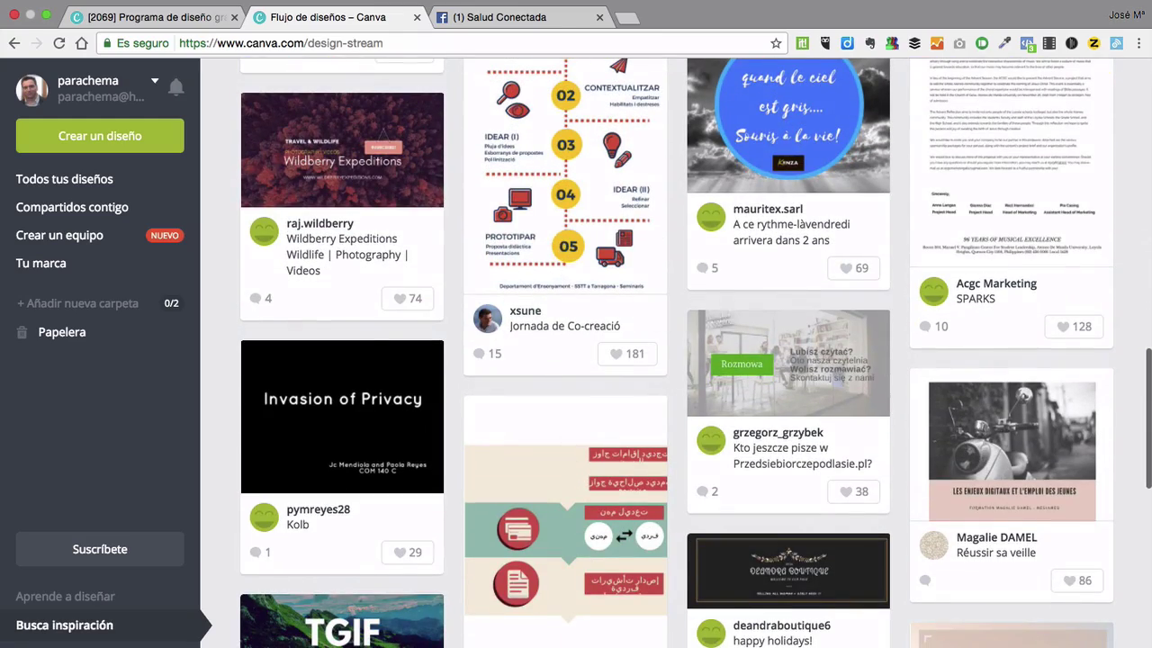
pyautogui.scroll(-1, 749, 539)
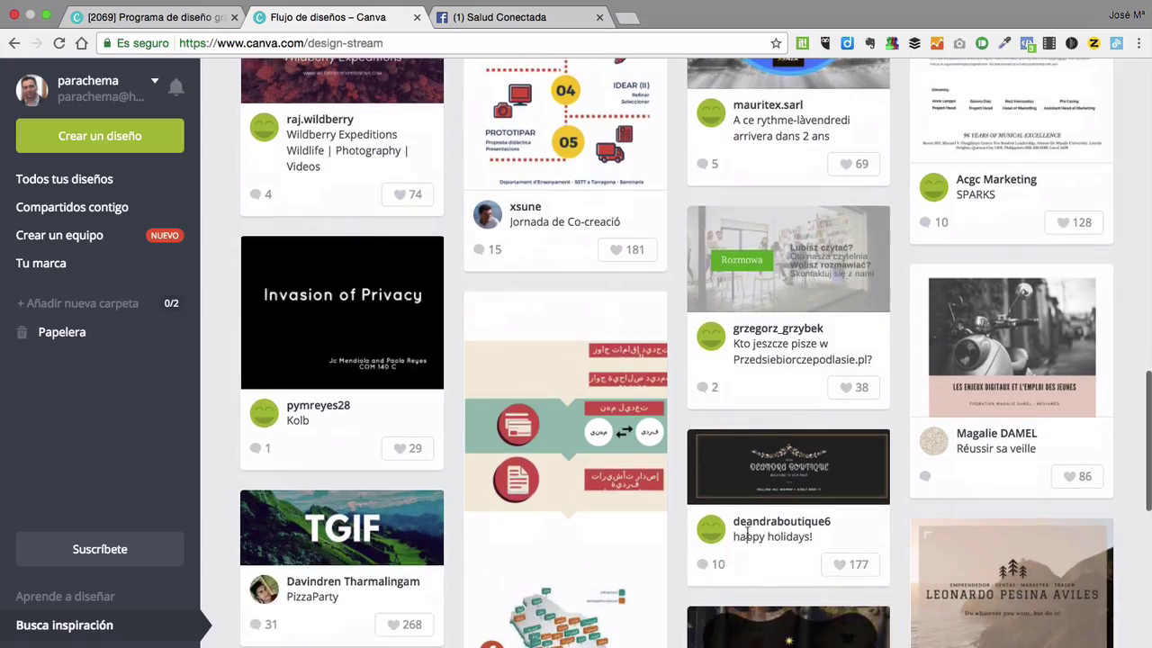
pyautogui.scroll(-1, 747, 535)
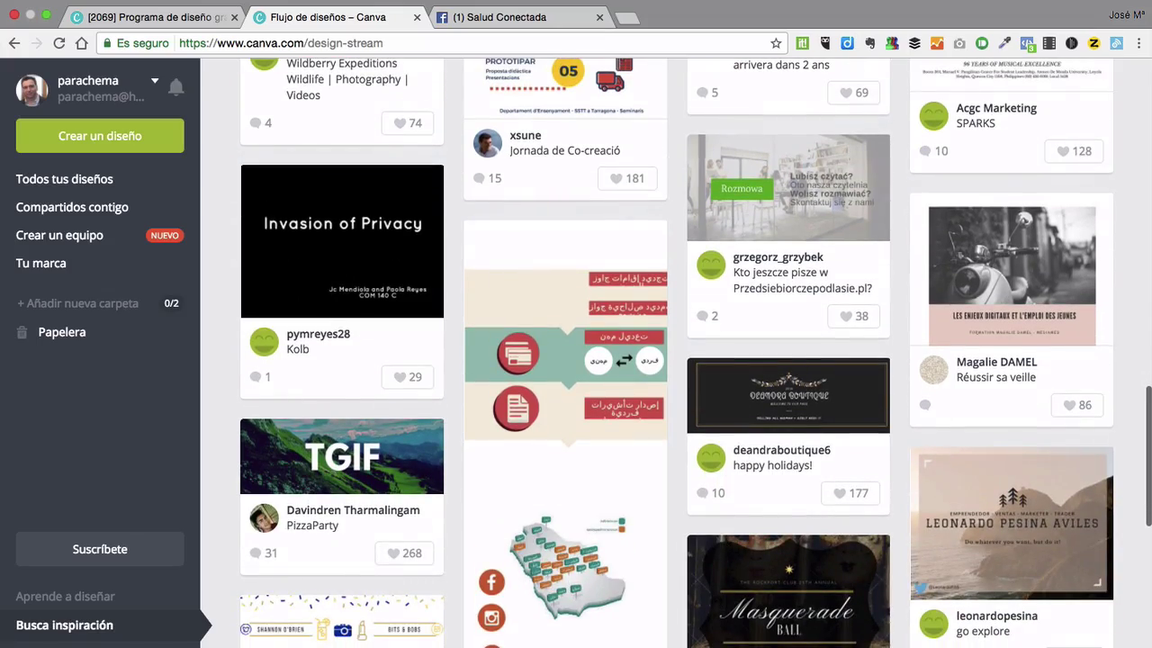
pyautogui.scroll(-5, 676, 352)
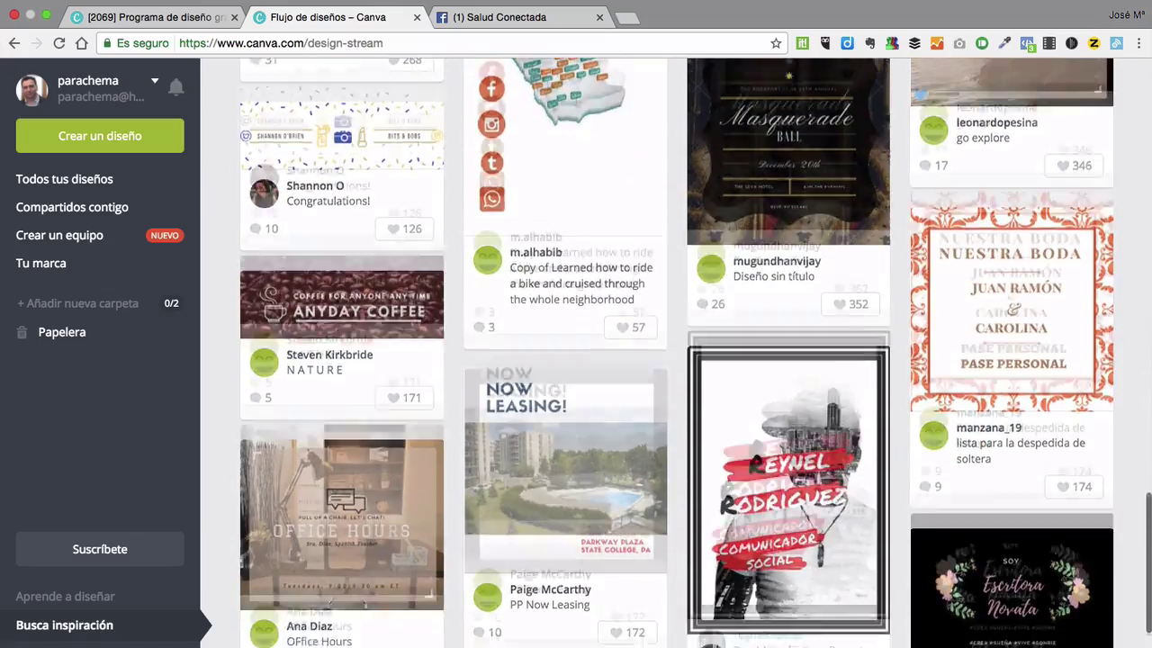
pyautogui.scroll(-4, 676, 352)
pyautogui.scroll(5, 677, 353)
pyautogui.scroll(15, 333, 537)
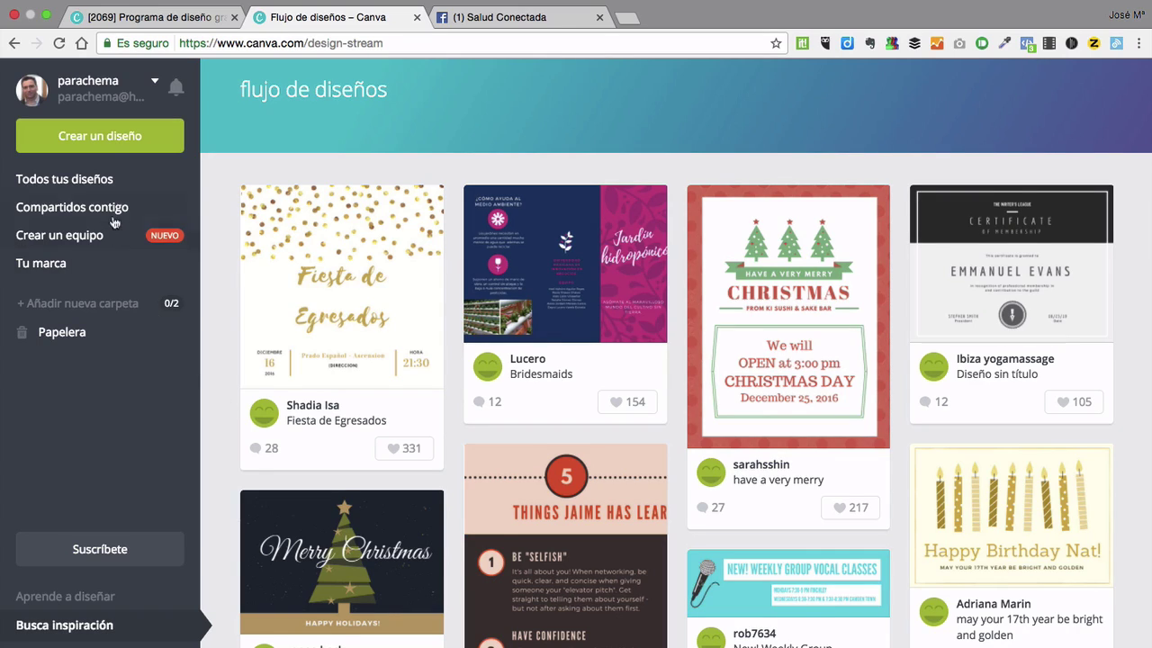
# - Start creating a design and examine the available formats, from popular types and documents to marketing materials and social media headers
pyautogui.click(104, 139)
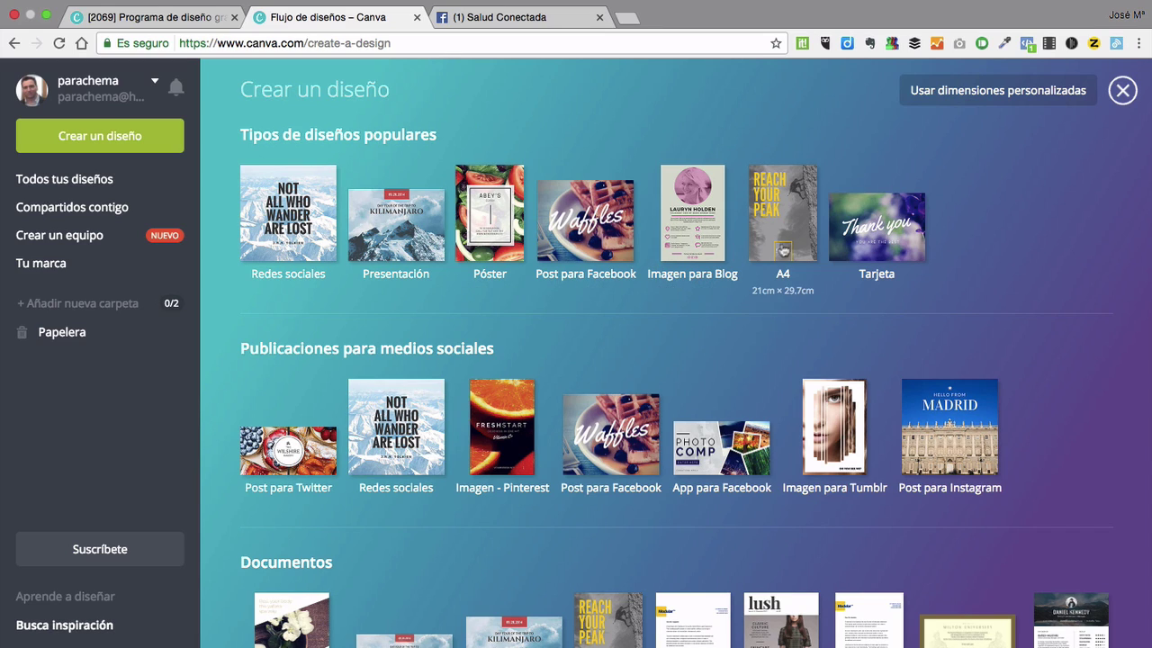
pyautogui.scroll(-2, 711, 486)
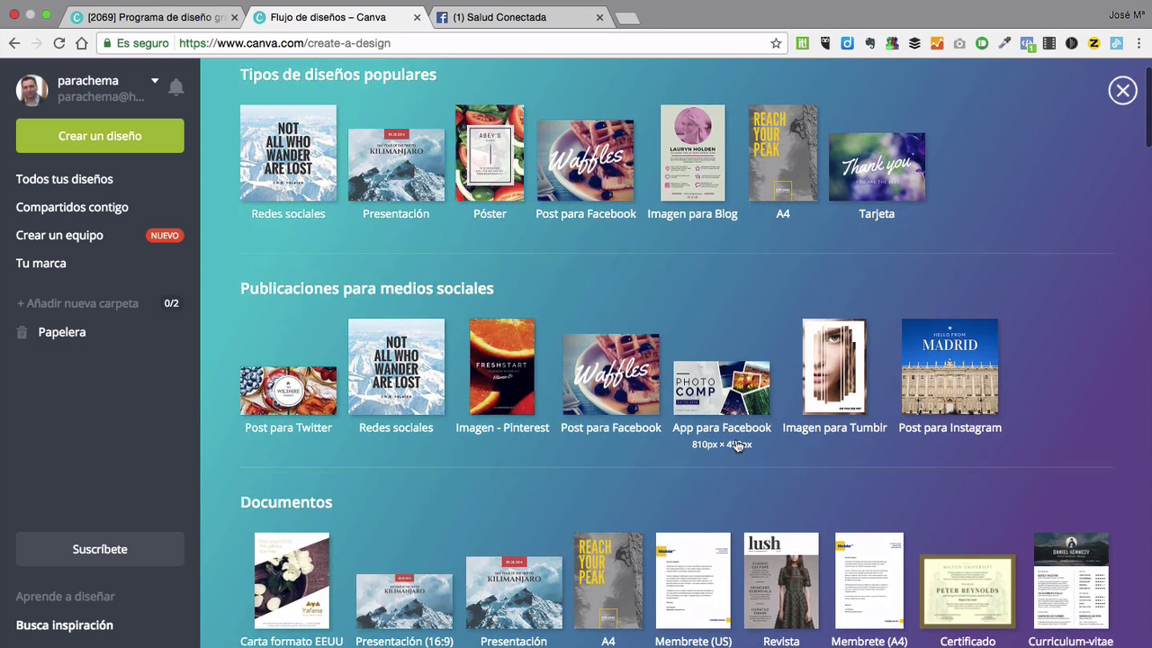
pyautogui.scroll(-4, 736, 445)
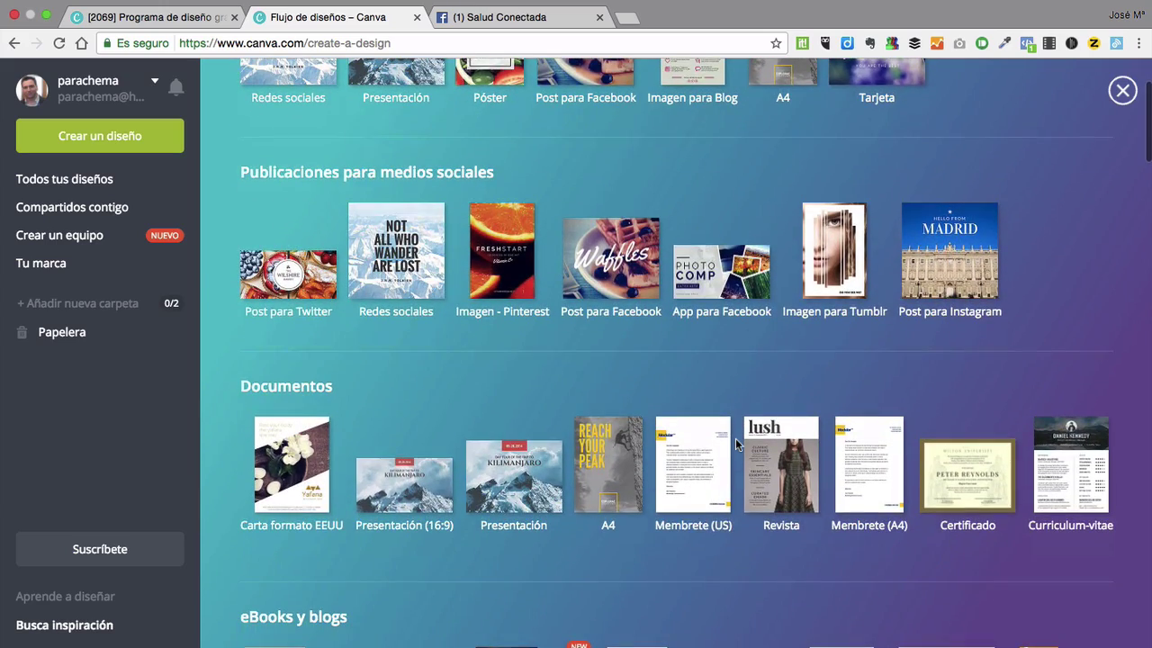
pyautogui.scroll(-1, 735, 444)
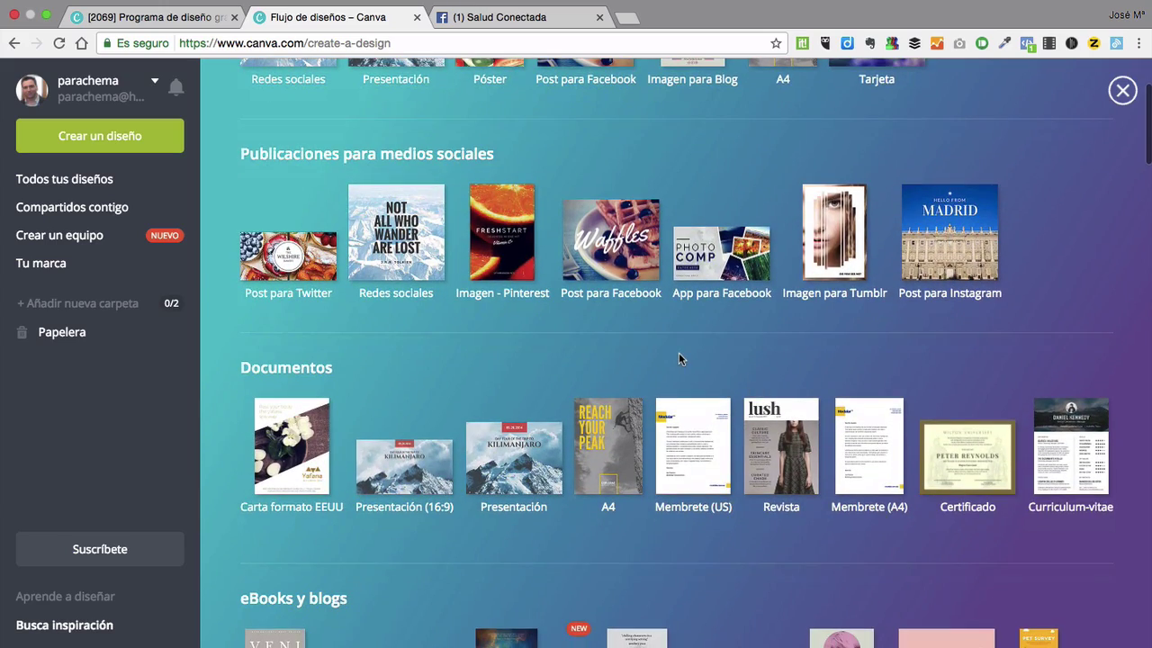
pyautogui.scroll(-3, 678, 355)
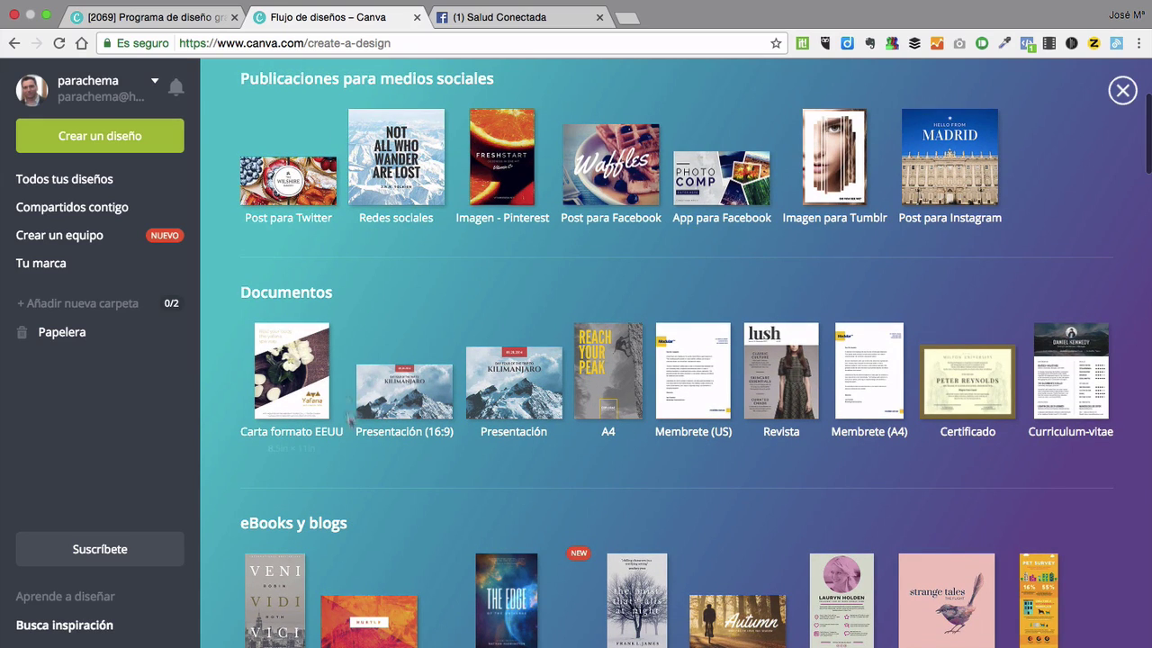
pyautogui.scroll(-2, 427, 491)
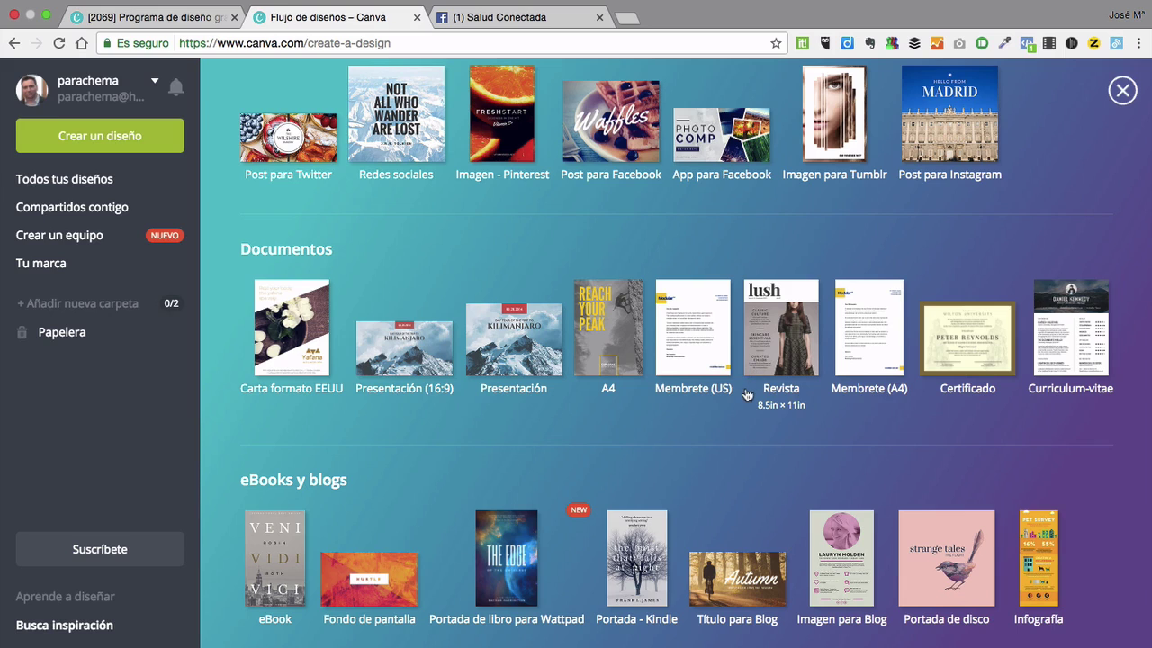
pyautogui.scroll(-3, 745, 406)
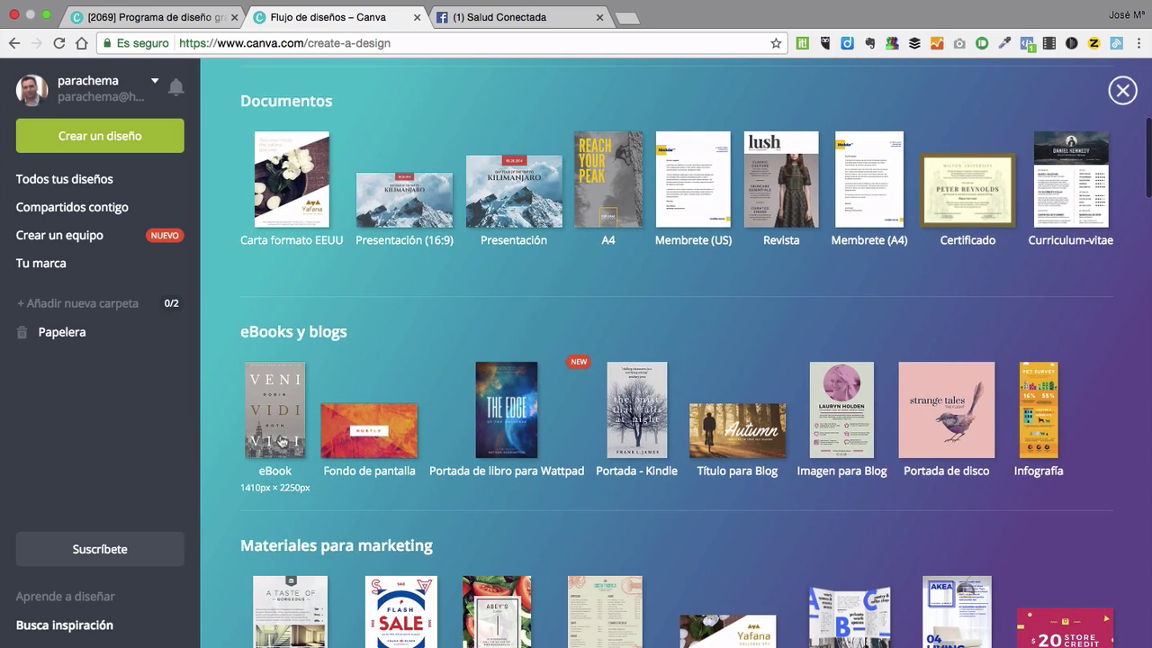
pyautogui.scroll(-1, 543, 456)
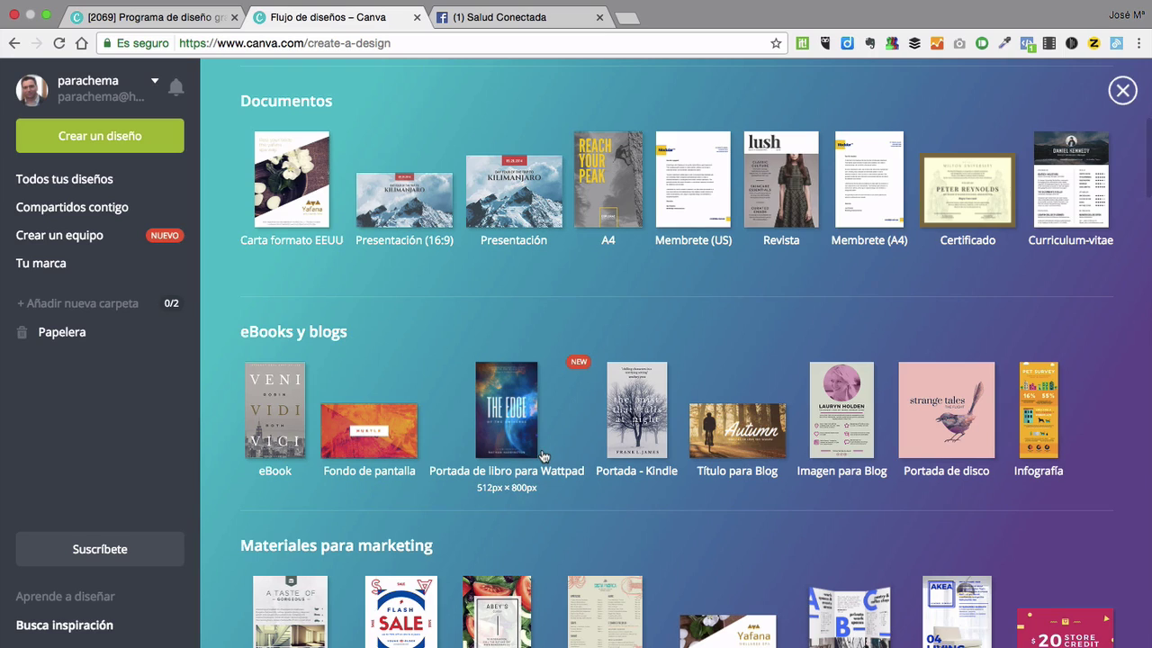
pyautogui.scroll(-1, 543, 456)
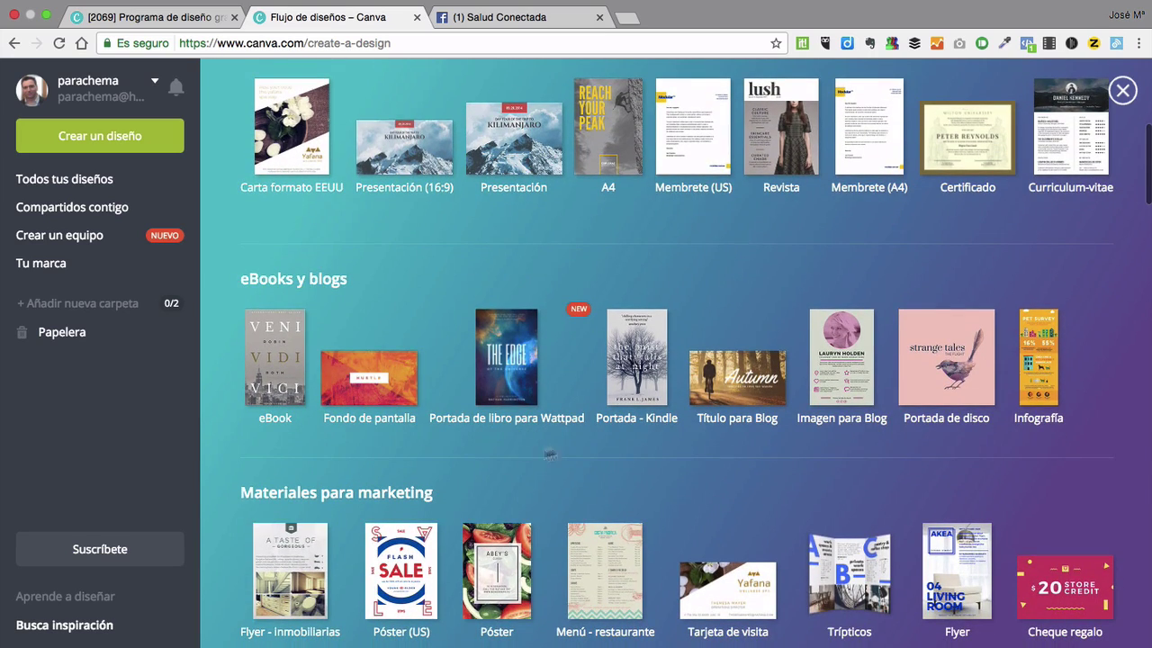
pyautogui.scroll(-4, 1029, 457)
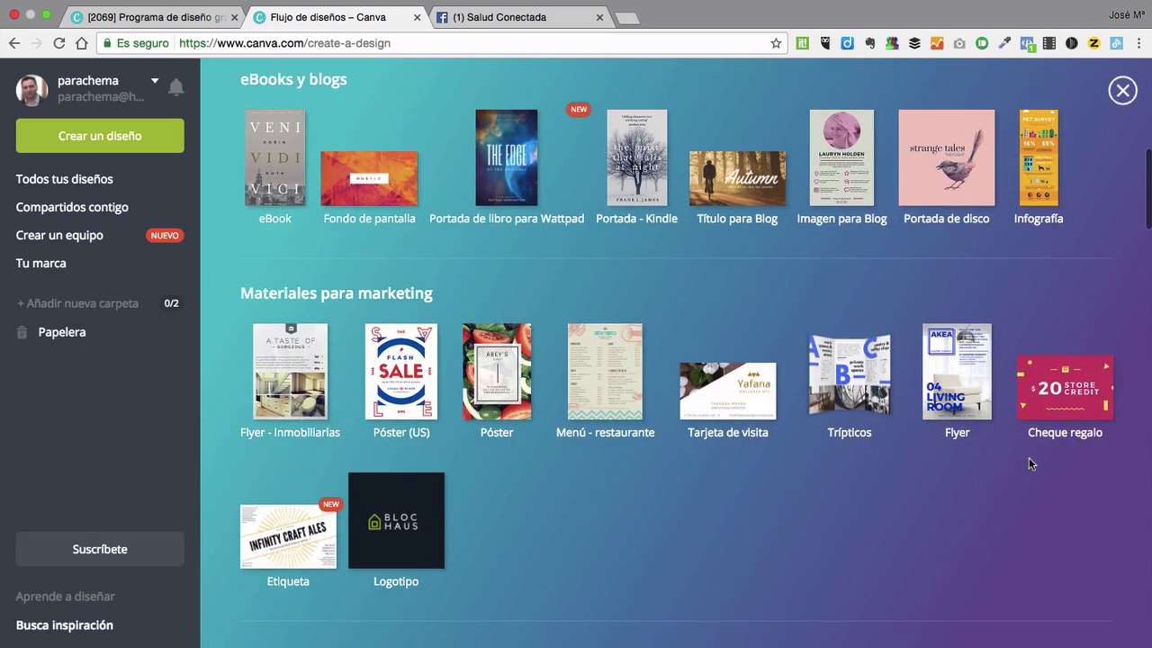
pyautogui.scroll(-1, 1028, 457)
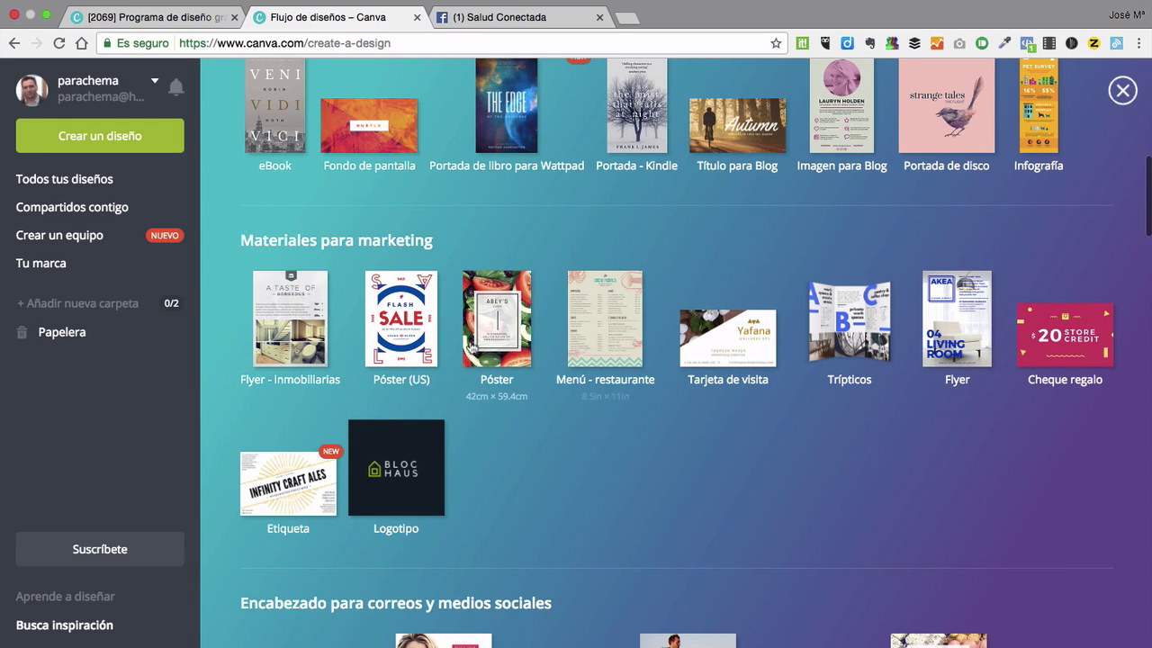
pyautogui.scroll(-3, 535, 477)
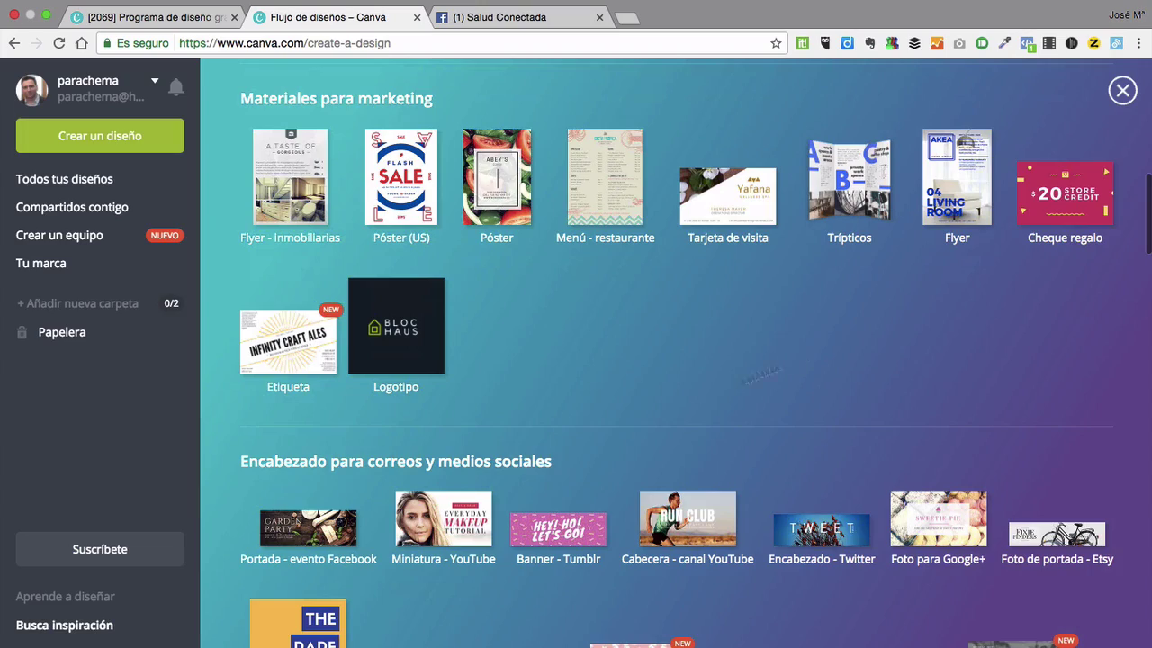
pyautogui.scroll(-3, 863, 405)
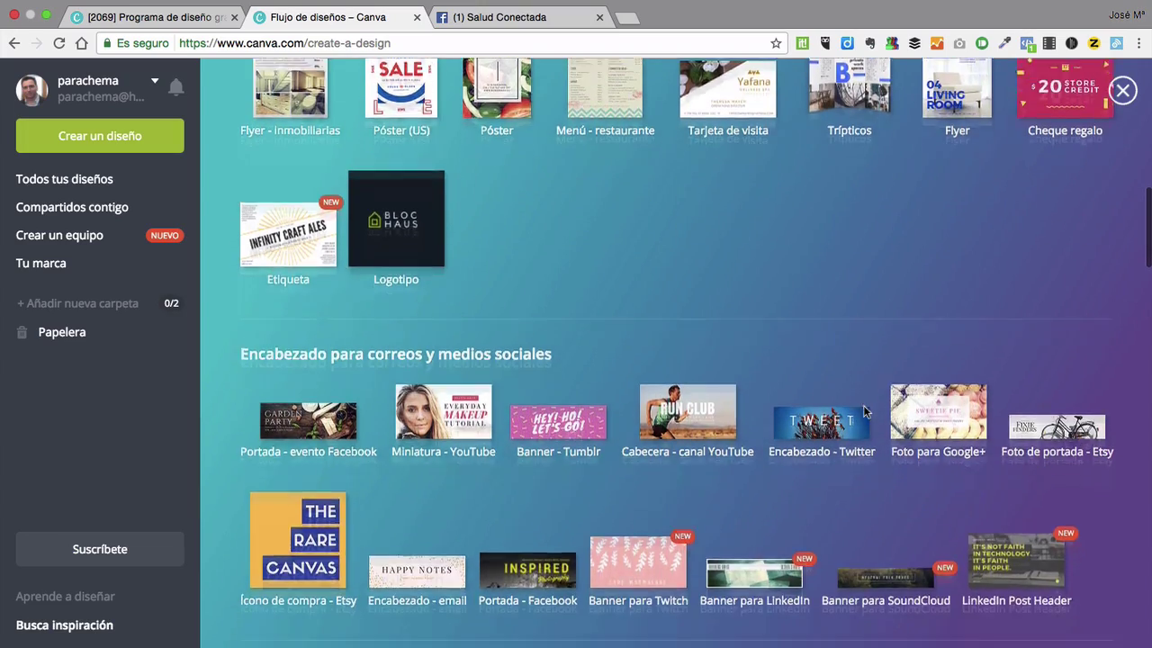
pyautogui.scroll(10, 545, 335)
pyautogui.scroll(5, 546, 335)
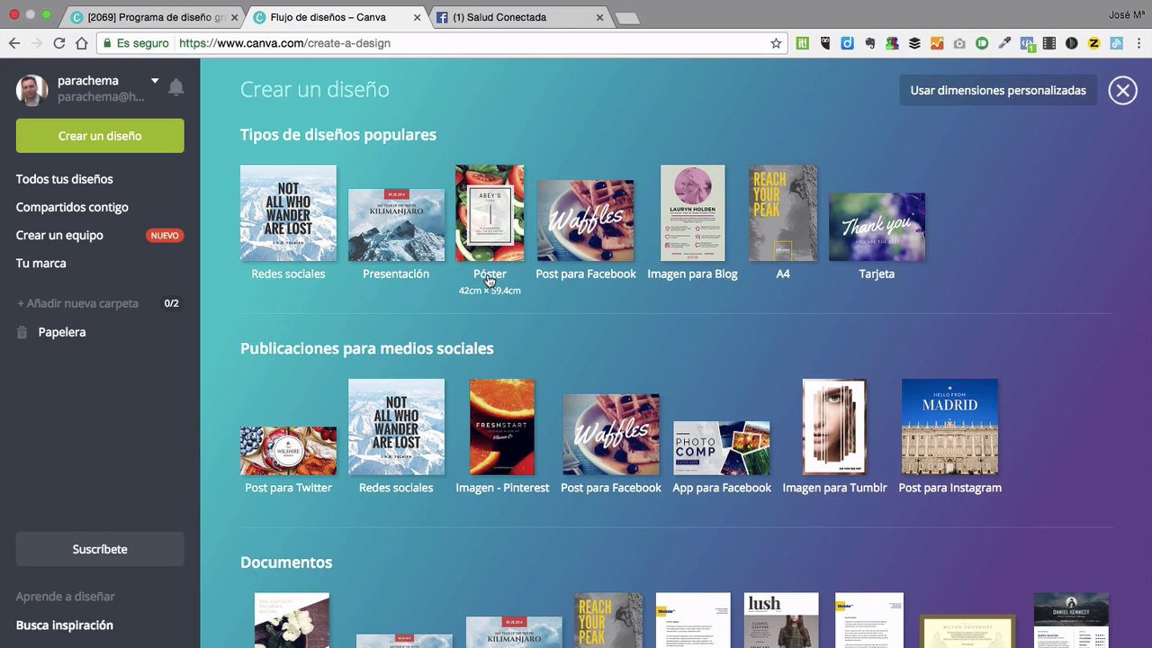
# - Create a new blank design with the "Post para Facebook" format from the social media publications group
pyautogui.scroll(-5, 487, 281)
pyautogui.scroll(2, 486, 279)
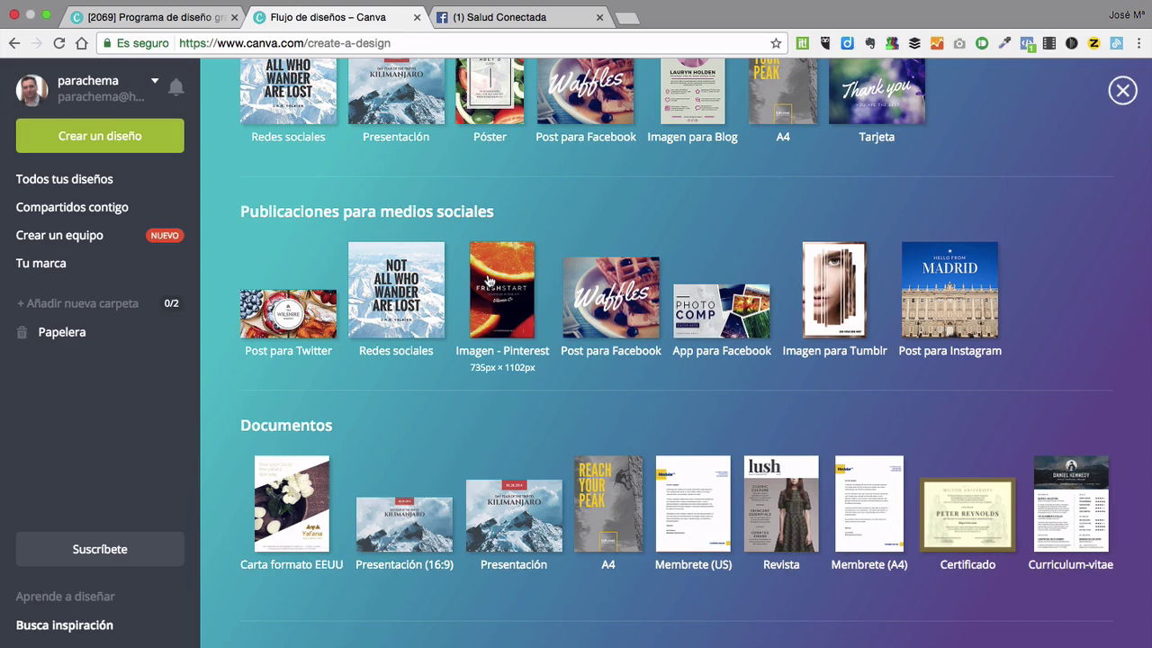
pyautogui.click(609, 329)
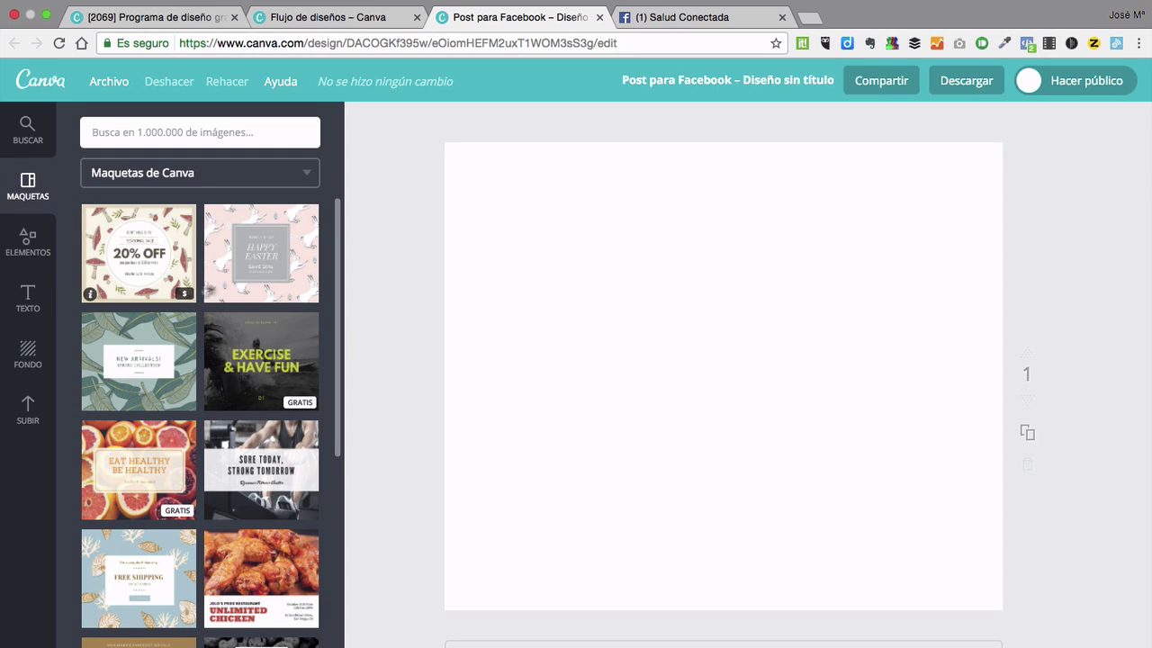
# - Look through the available Canva layouts for the Facebook post and the categories of design elements
pyautogui.scroll(-1, 261, 423)
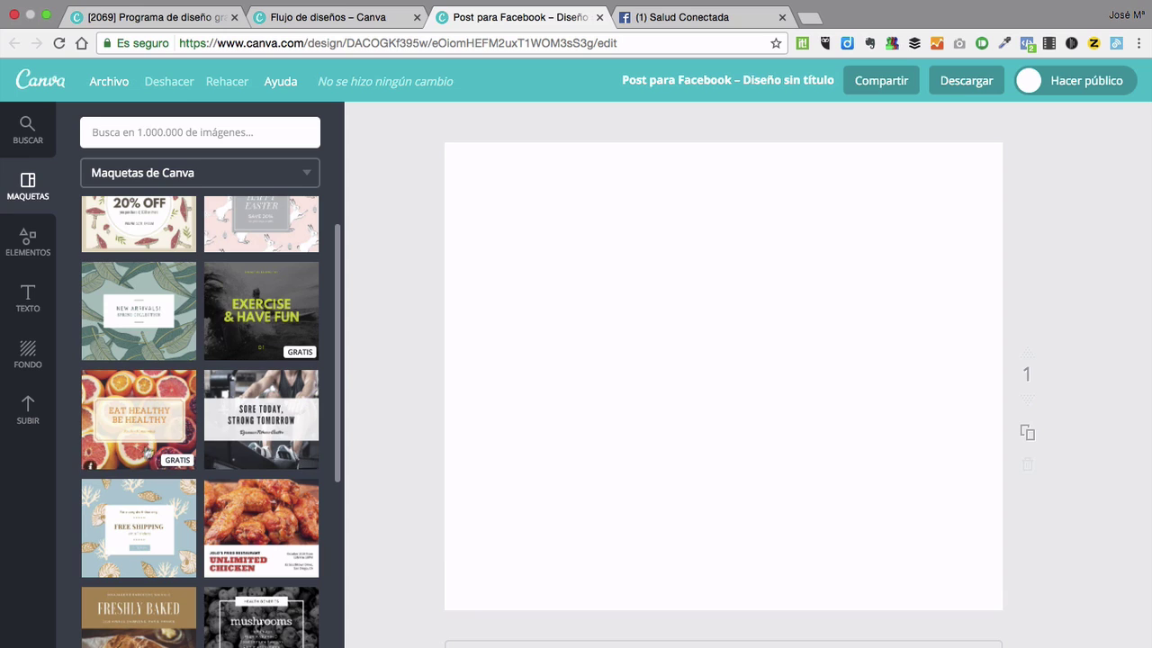
pyautogui.scroll(-3, 157, 428)
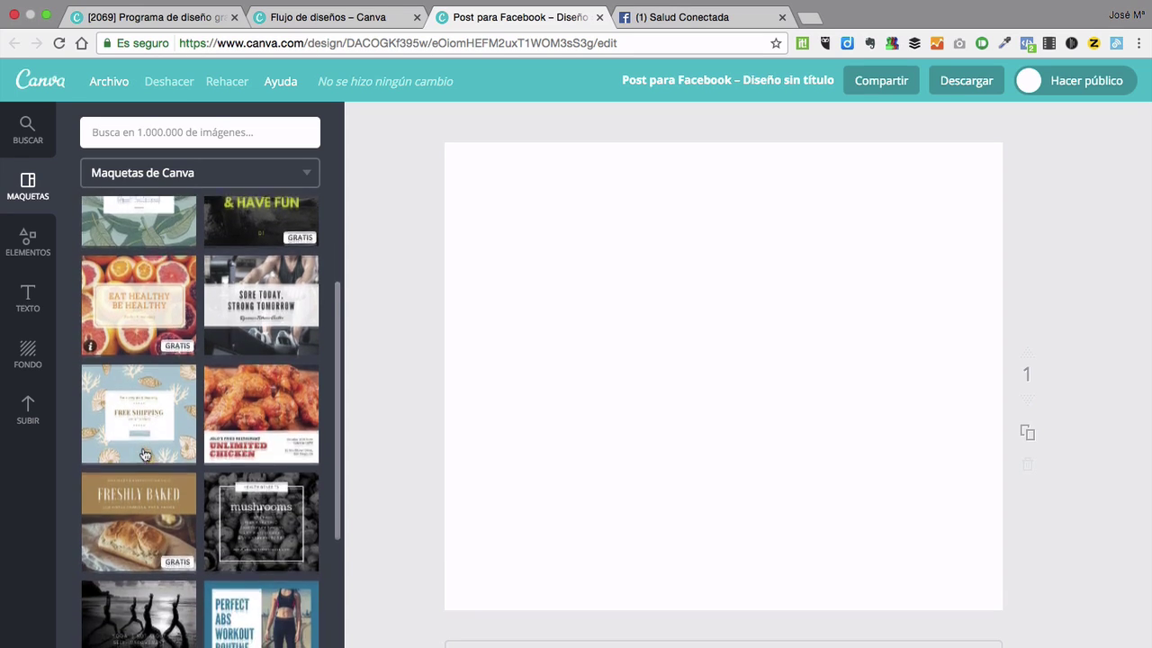
pyautogui.scroll(-5, 144, 454)
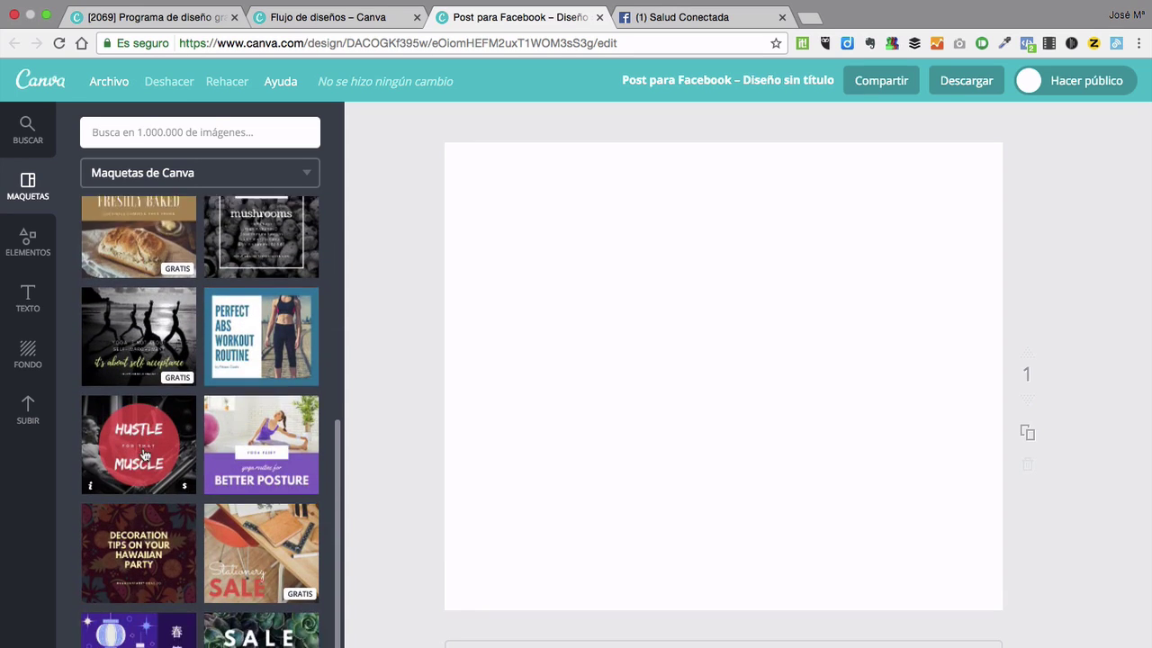
pyautogui.scroll(-6, 144, 455)
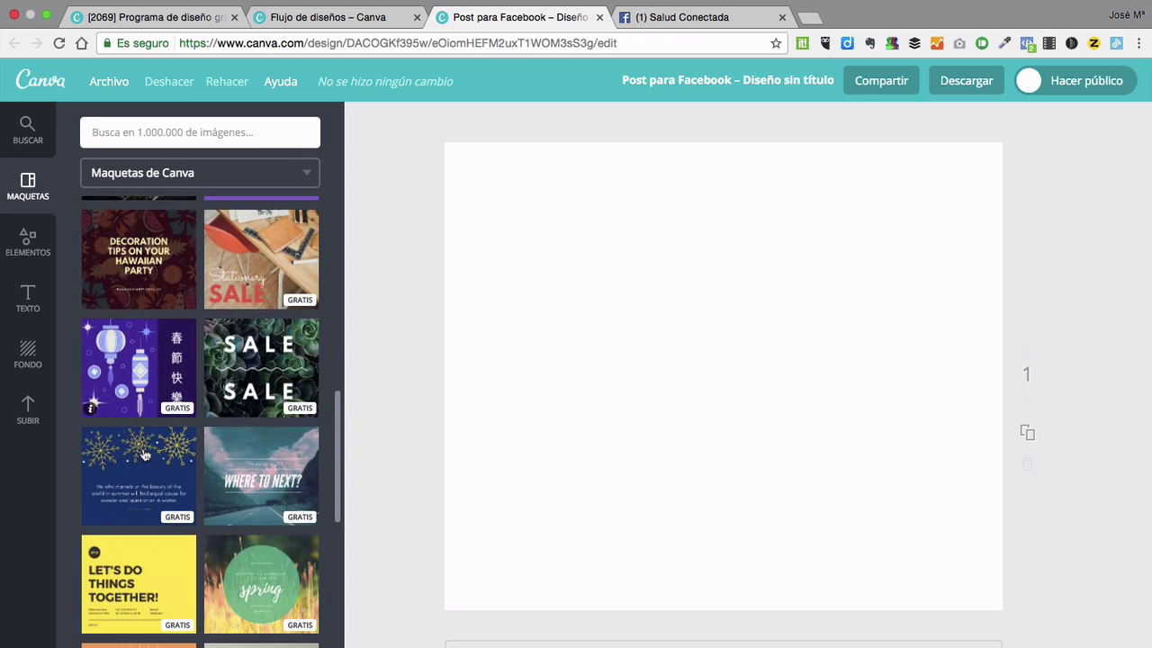
pyautogui.scroll(-1, 144, 454)
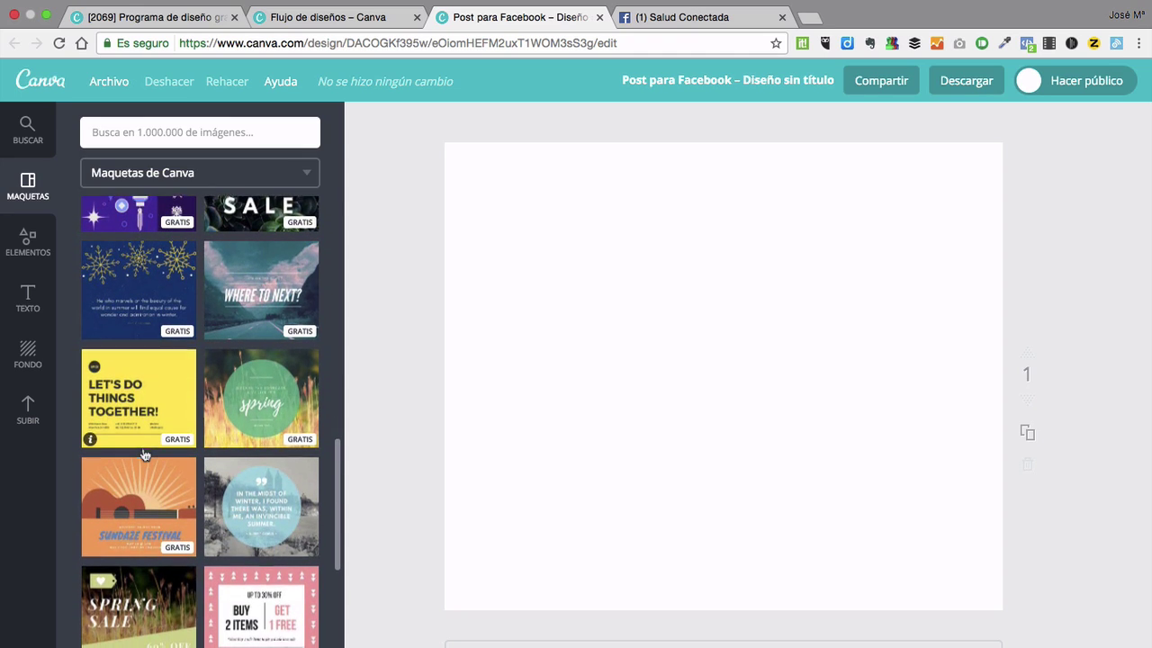
pyautogui.scroll(-1, 144, 455)
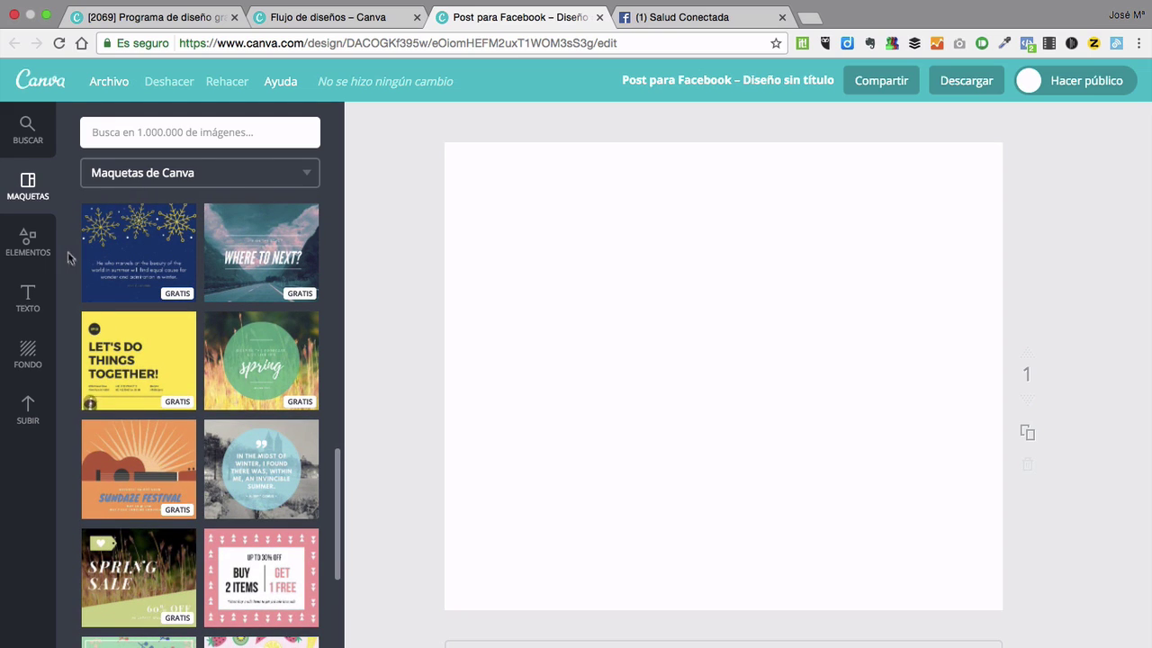
pyautogui.click(32, 253)
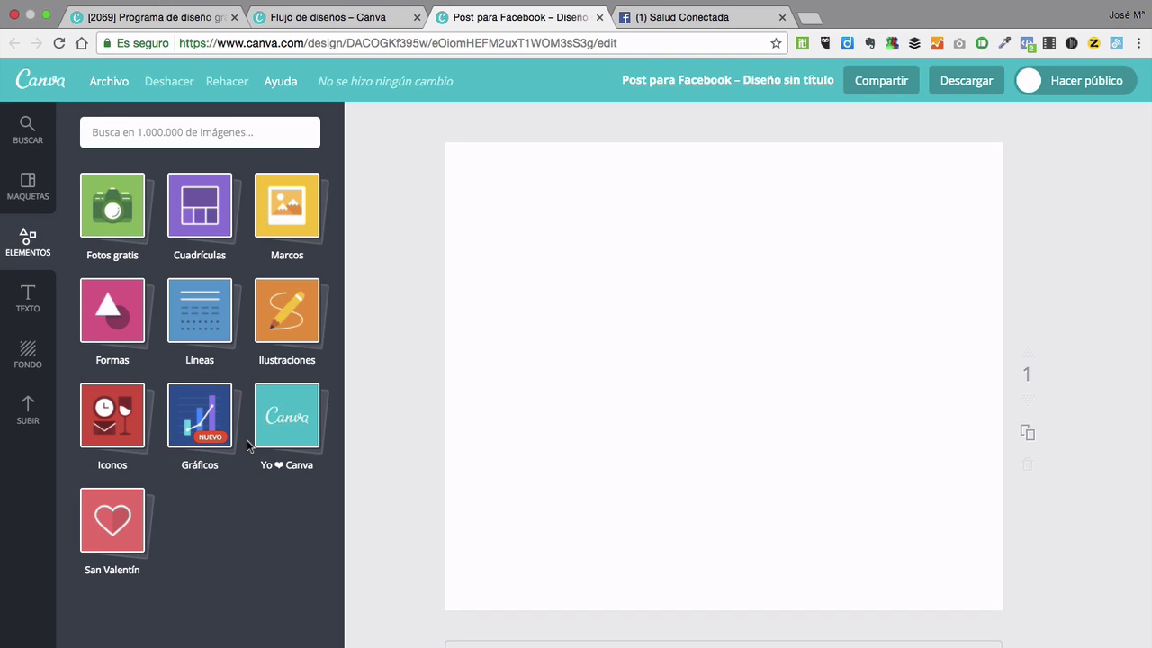
# - Examine the title, subtitle and body text options and the ready-made text combinations and badges
pyautogui.click(28, 302)
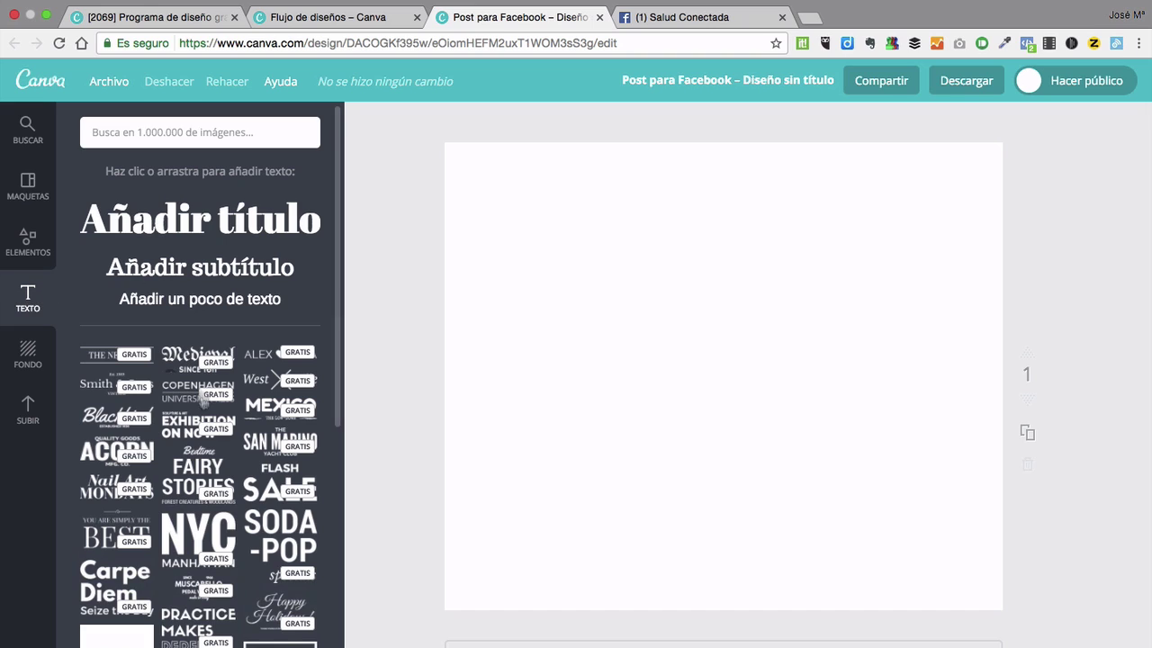
pyautogui.scroll(-3, 171, 497)
pyautogui.scroll(-2, 203, 491)
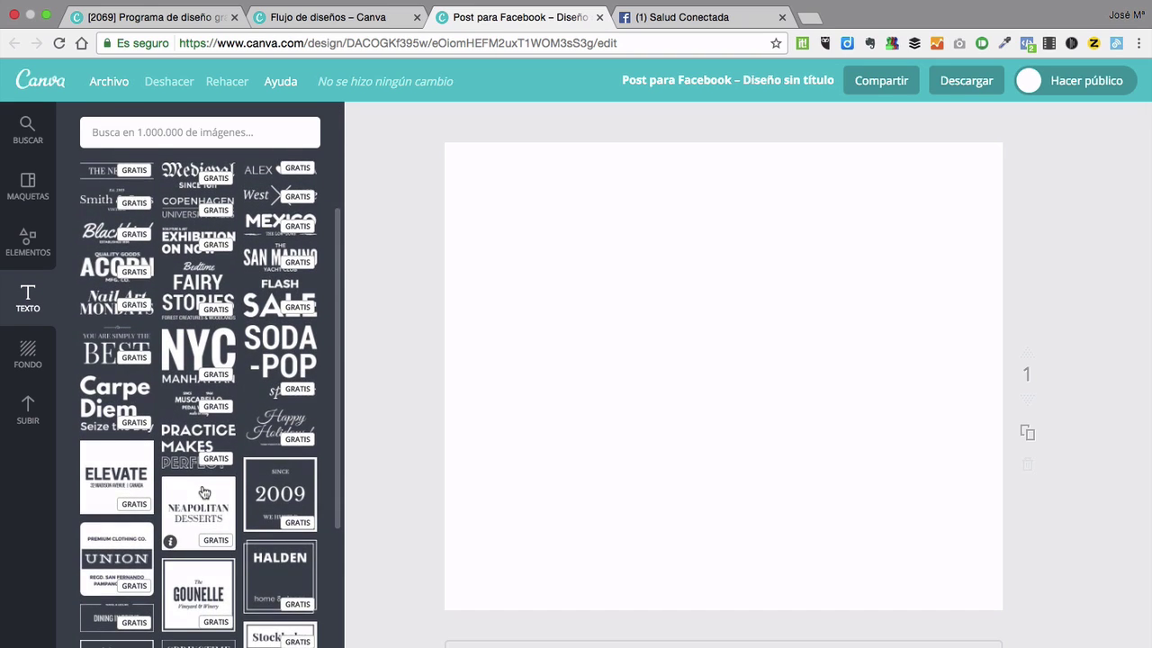
pyautogui.scroll(5, 201, 484)
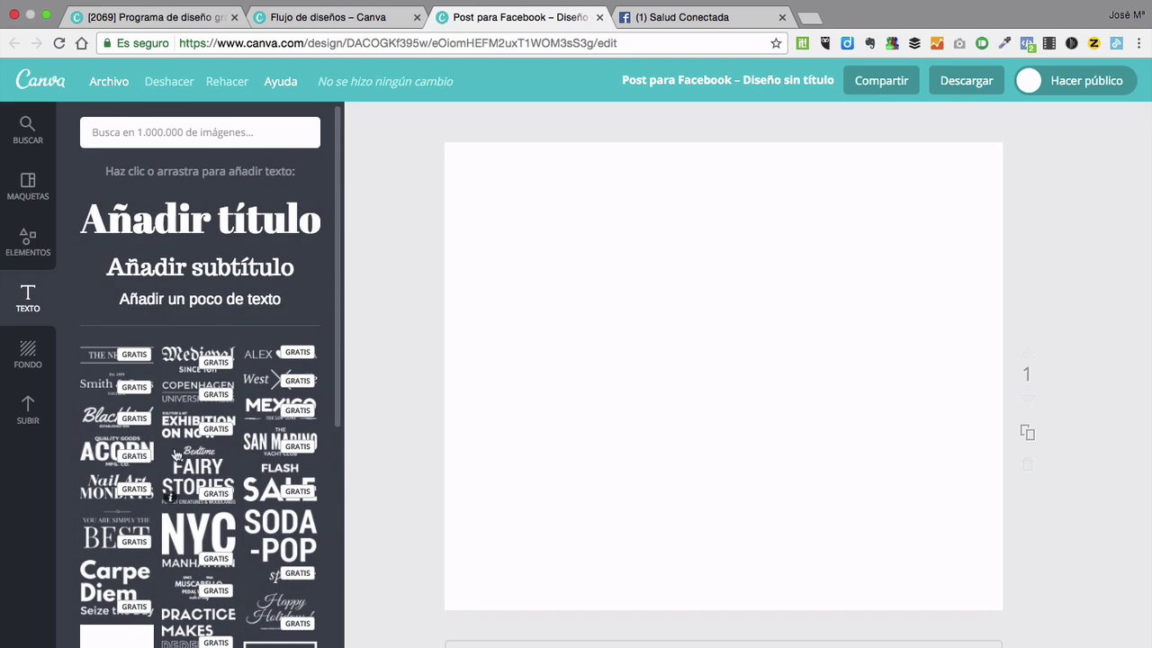
pyautogui.scroll(-3, 176, 454)
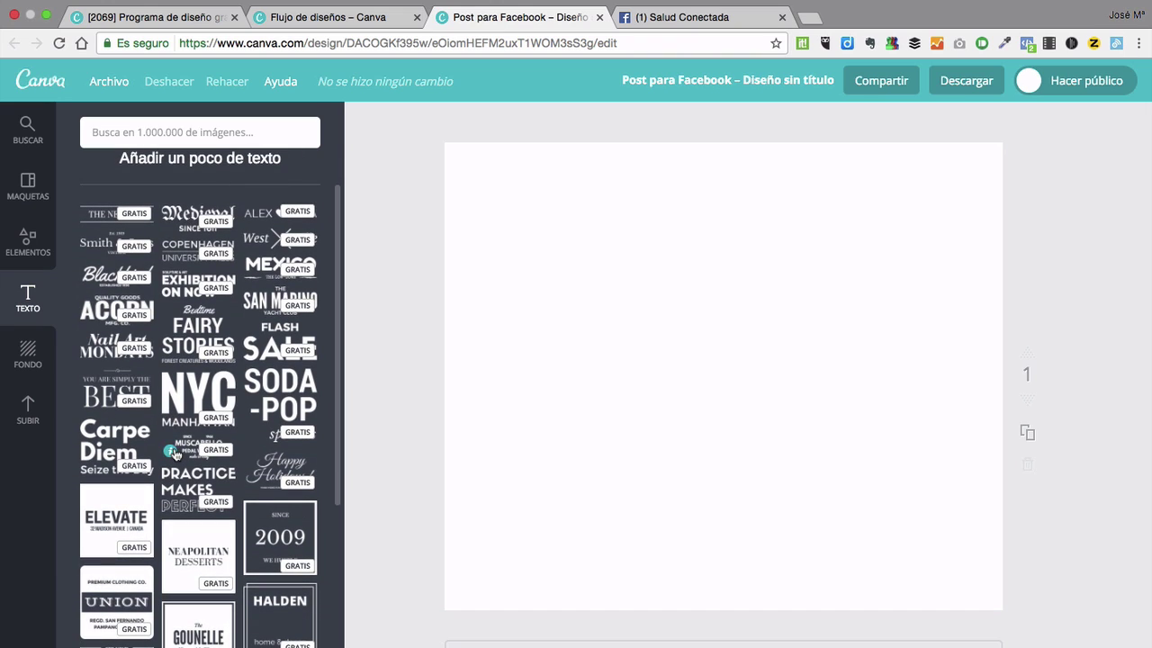
pyautogui.scroll(-6, 174, 452)
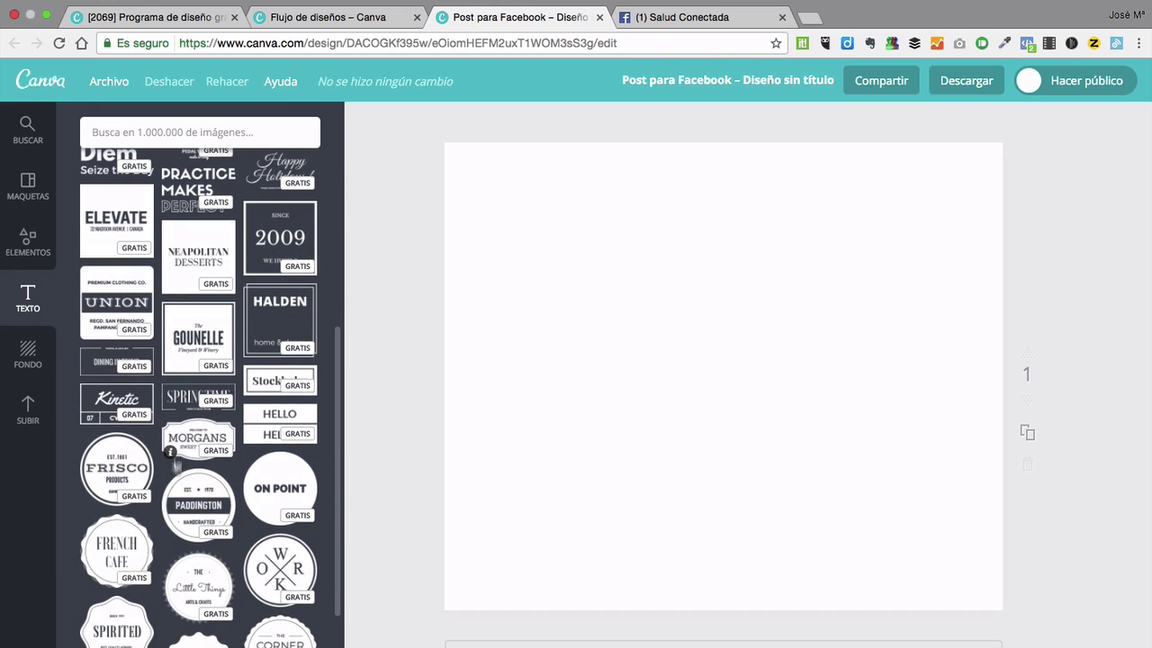
pyautogui.scroll(-5, 180, 477)
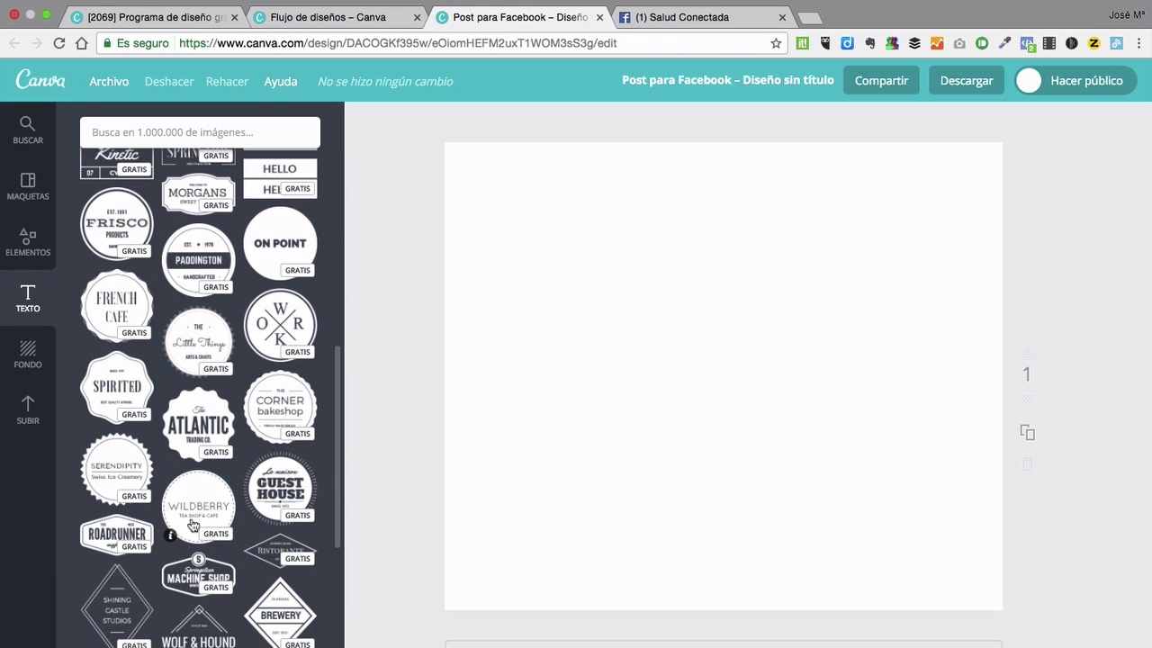
pyautogui.scroll(1, 192, 524)
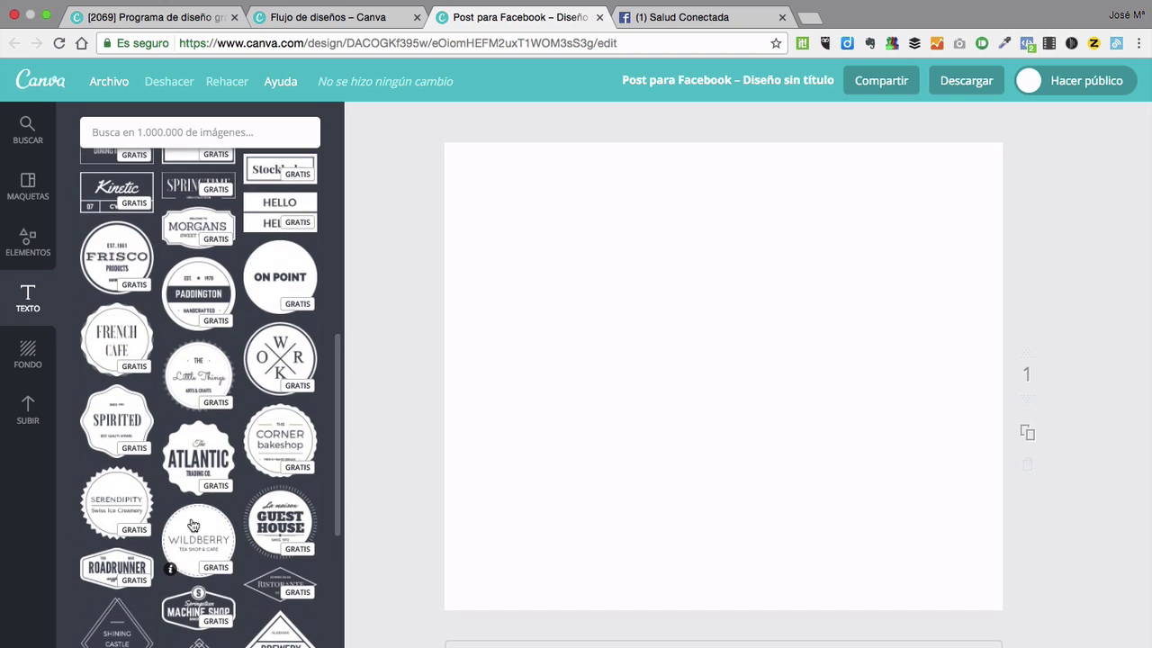
# - Try solid blue, dark green and light green from the default palette as the page background
pyautogui.click(29, 353)
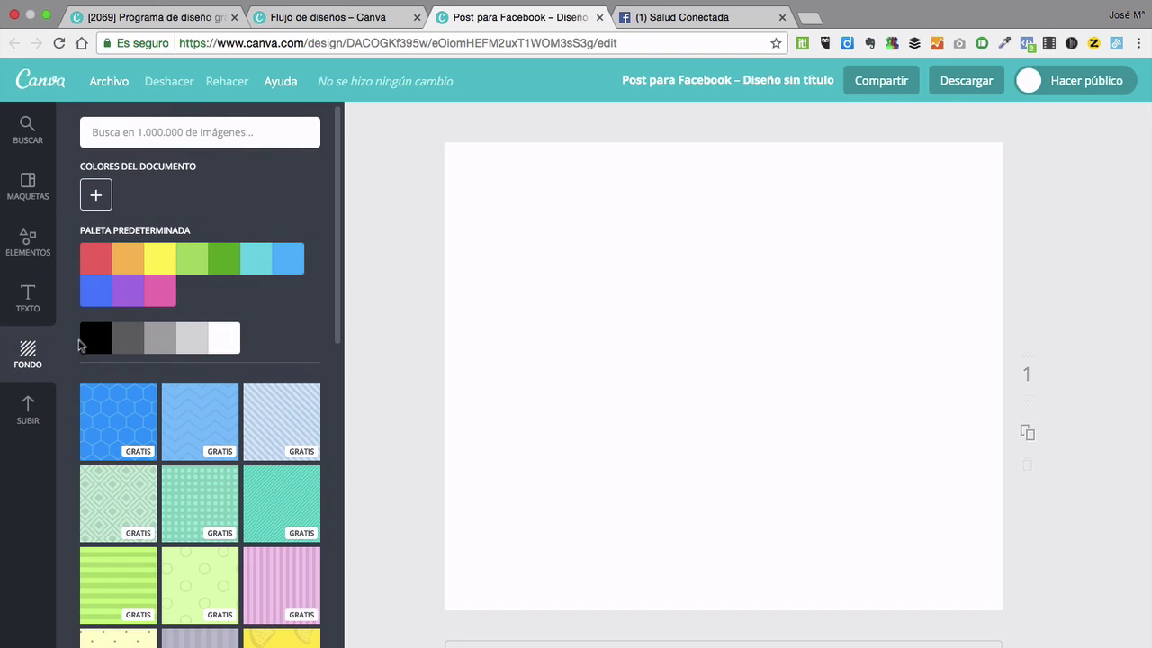
pyautogui.click(285, 263)
pyautogui.click(213, 262)
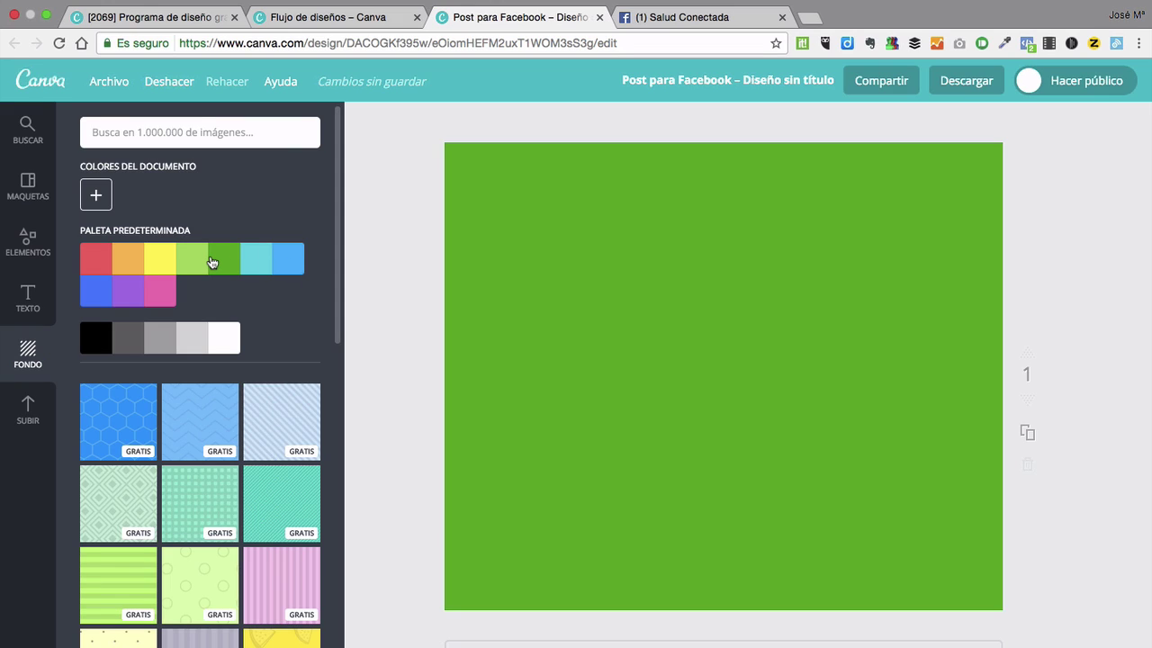
pyautogui.click(187, 262)
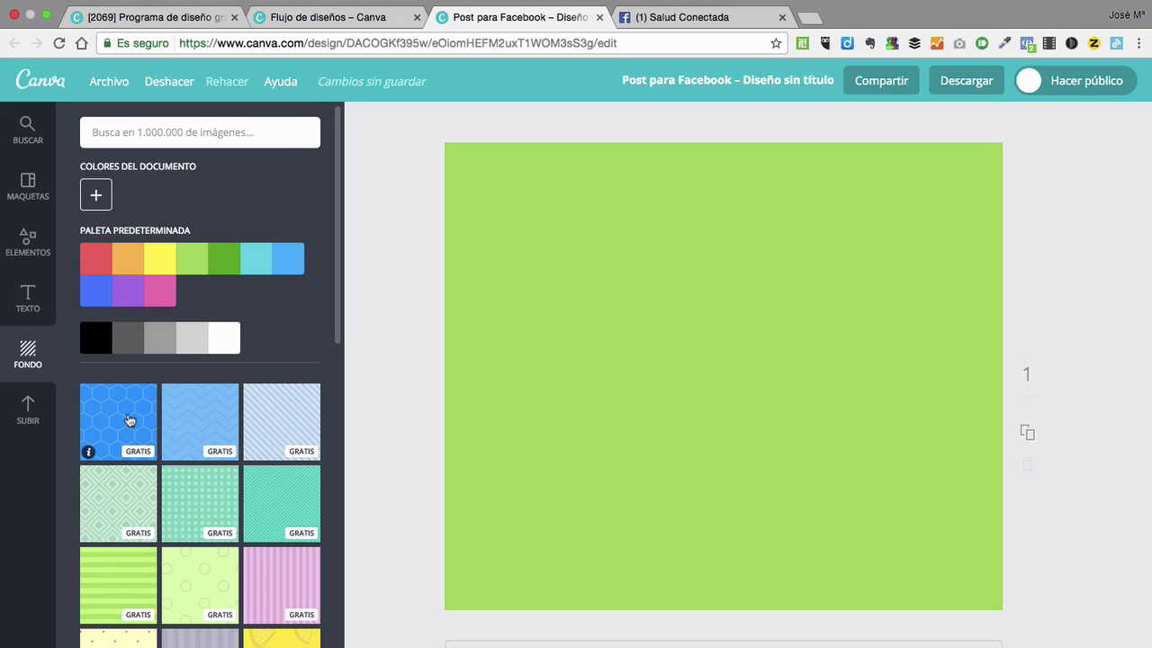
# - Try the green squares, pink stripes and light green circles patterns as the page background
pyautogui.click(198, 511)
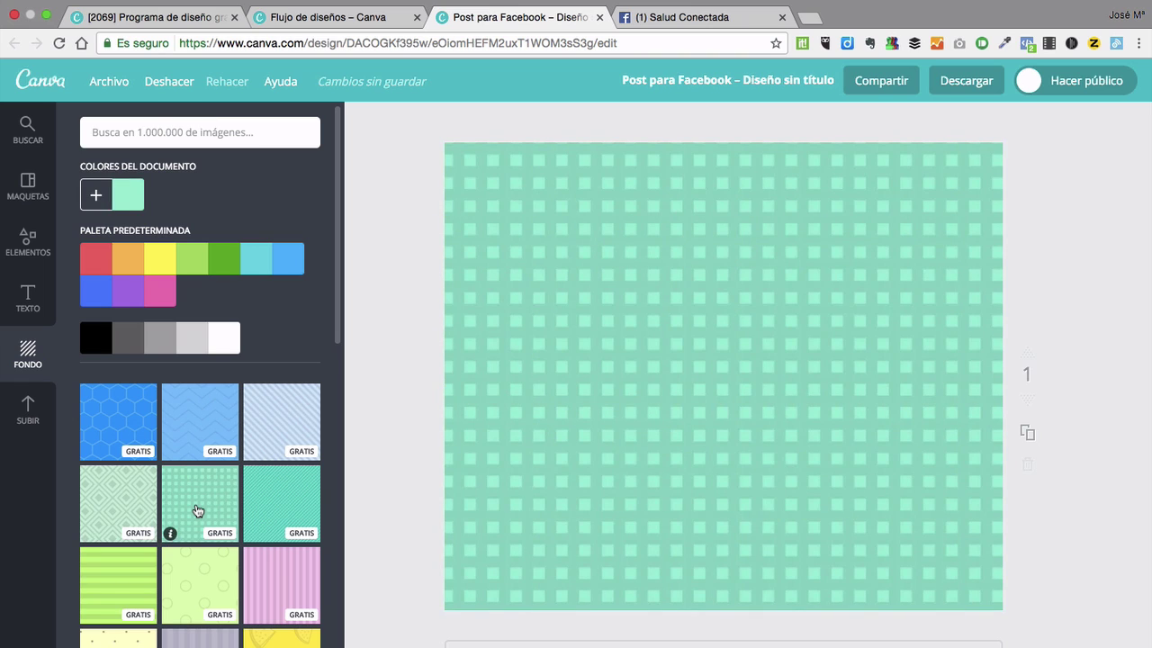
pyautogui.click(278, 596)
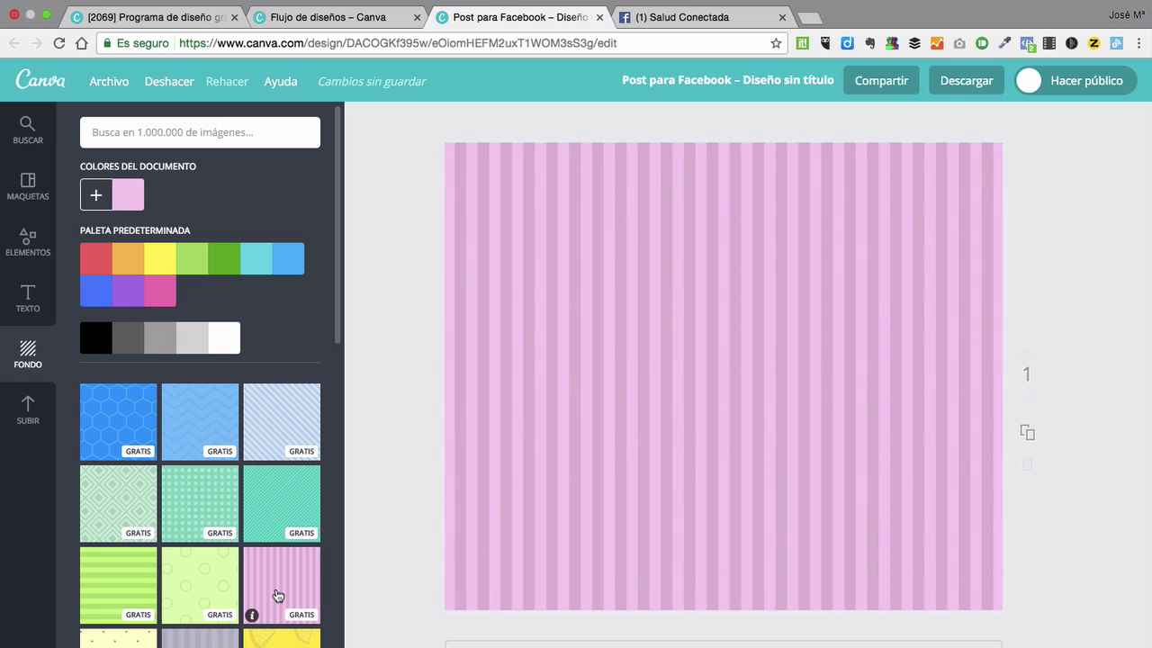
pyautogui.click(205, 589)
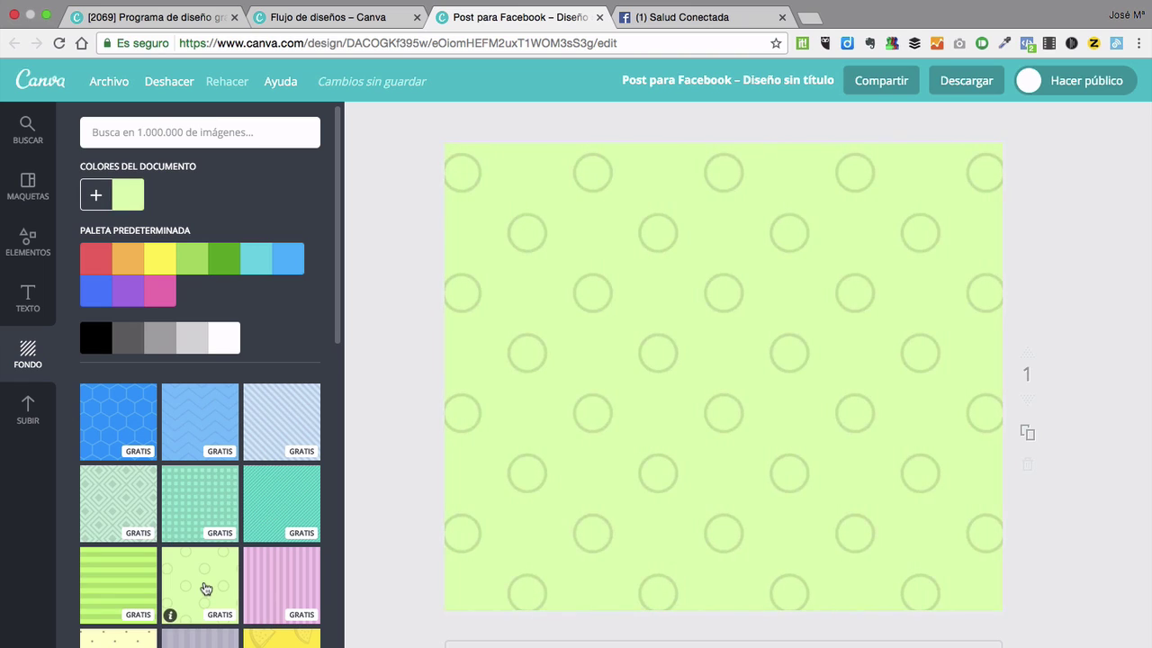
# - Look through the uploaded images and the purchased and Facebook image sources
pyautogui.click(27, 409)
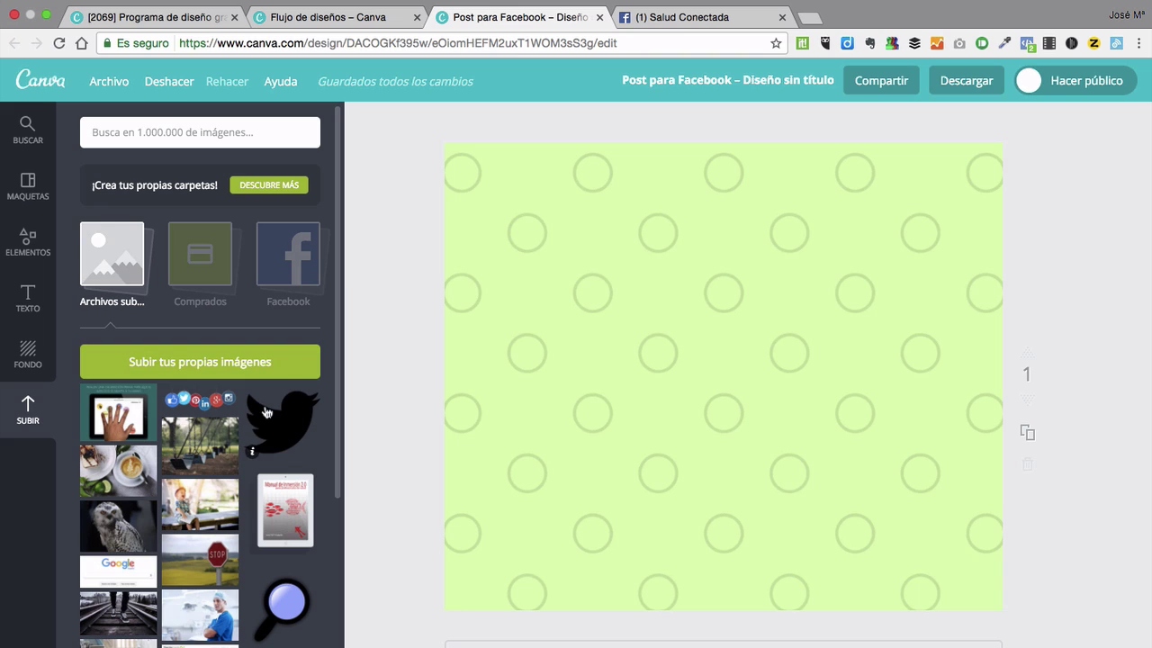
pyautogui.scroll(-2, 205, 533)
pyautogui.scroll(3, 205, 532)
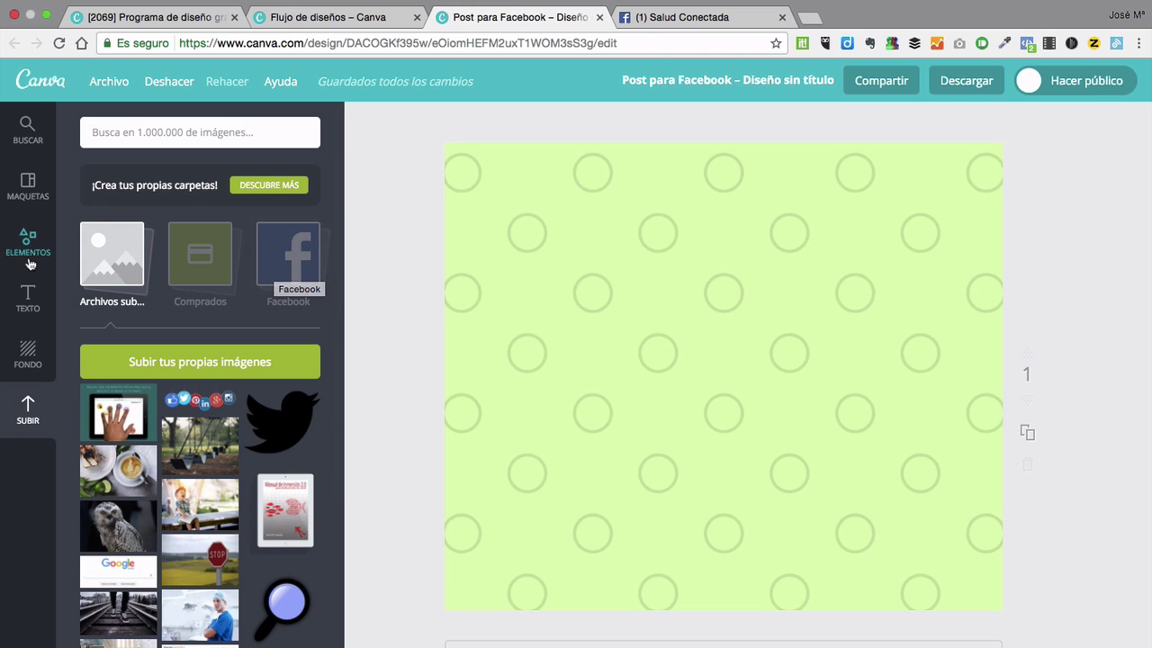
# - Apply the free snowy-forest layout with the "It beautifies everything it covers" quote, replacing the page's content
pyautogui.click(25, 185)
pyautogui.scroll(-4, 326, 462)
pyautogui.scroll(-5, 326, 462)
pyautogui.scroll(-10, 326, 462)
pyautogui.scroll(-10, 325, 461)
pyautogui.scroll(-10, 326, 461)
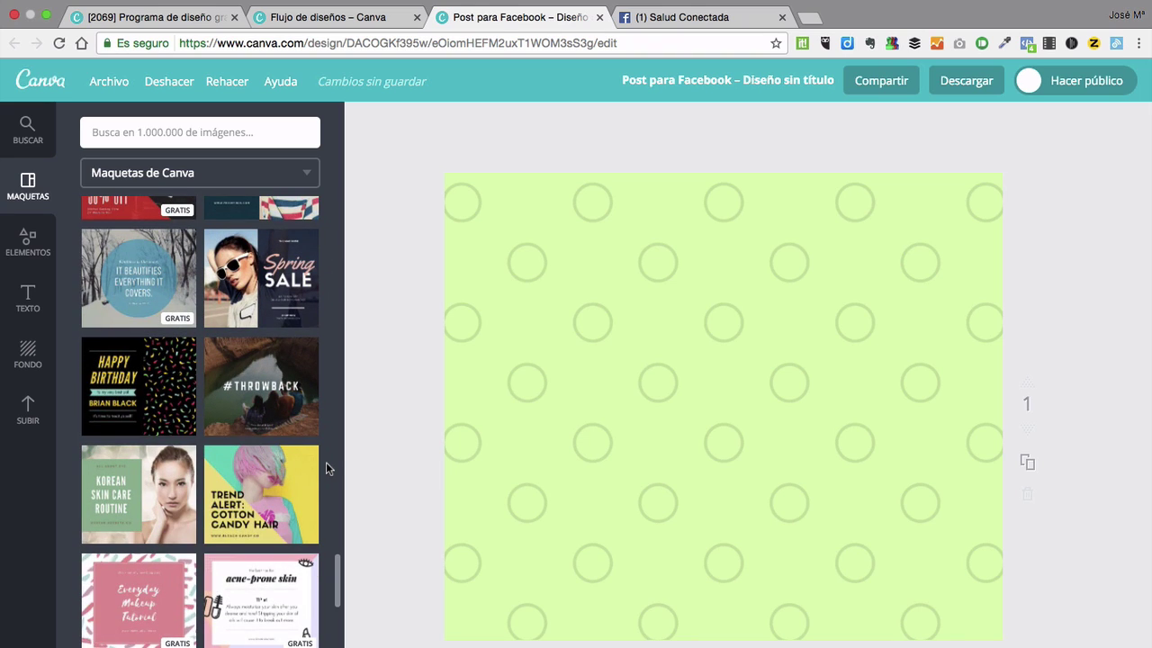
pyautogui.scroll(1, 326, 461)
pyautogui.click(125, 319)
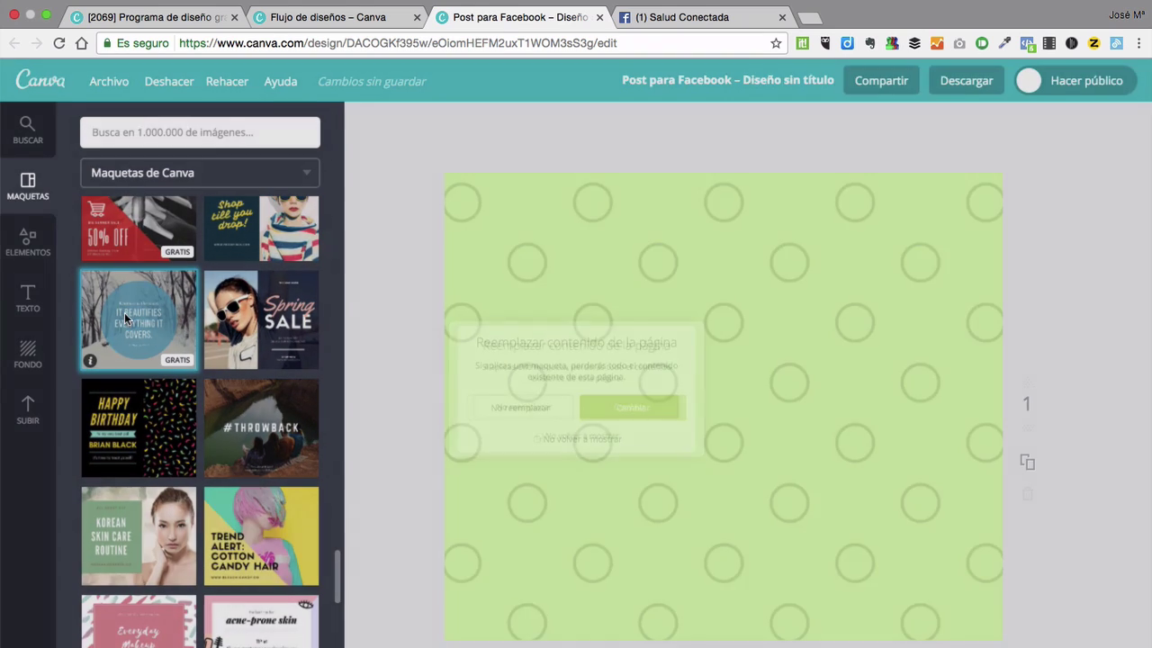
pyautogui.click(662, 424)
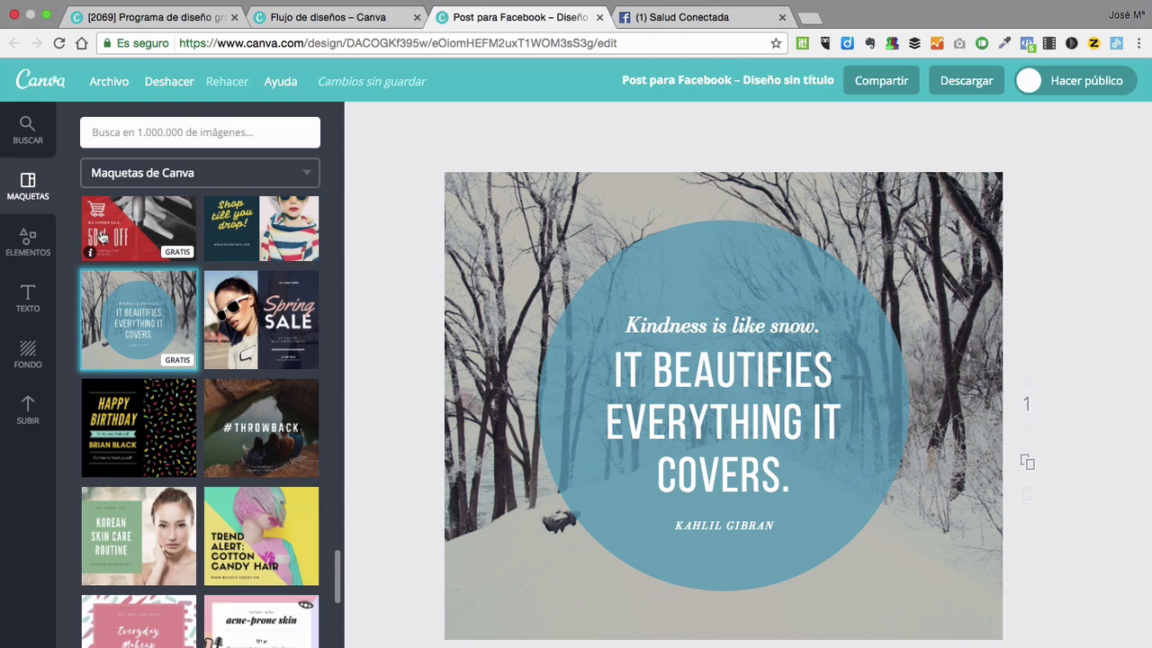
# - Replace the layout's background photo with the free photo of a laptop, notebook and red book on a dark desk
pyautogui.click(28, 248)
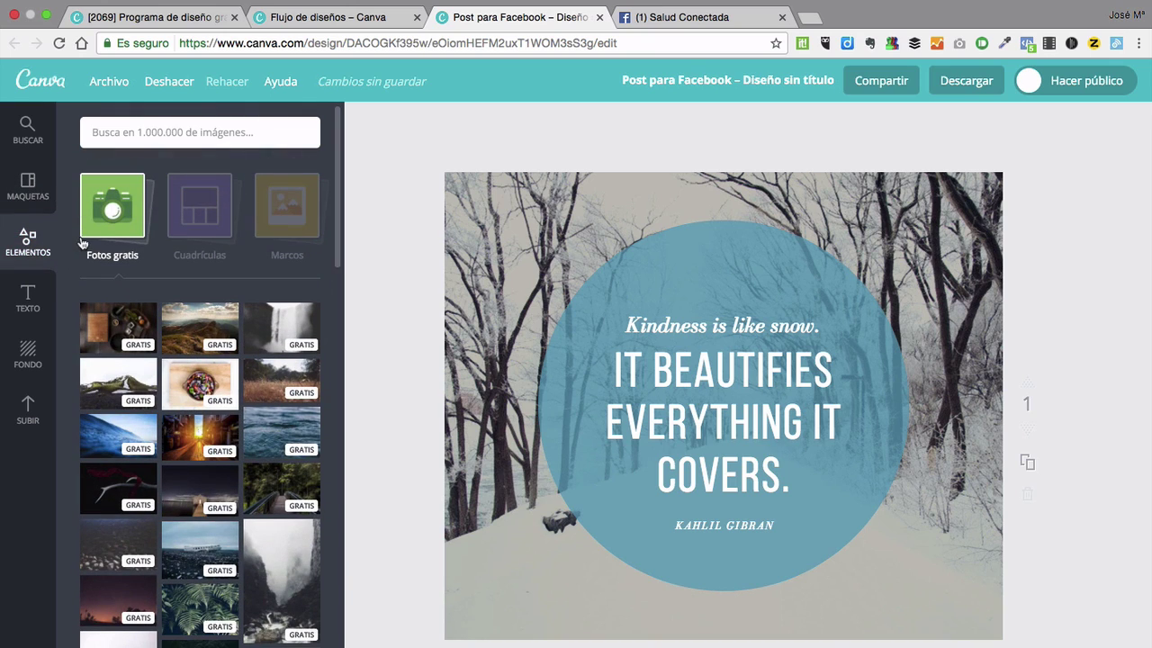
pyautogui.scroll(-3, 165, 468)
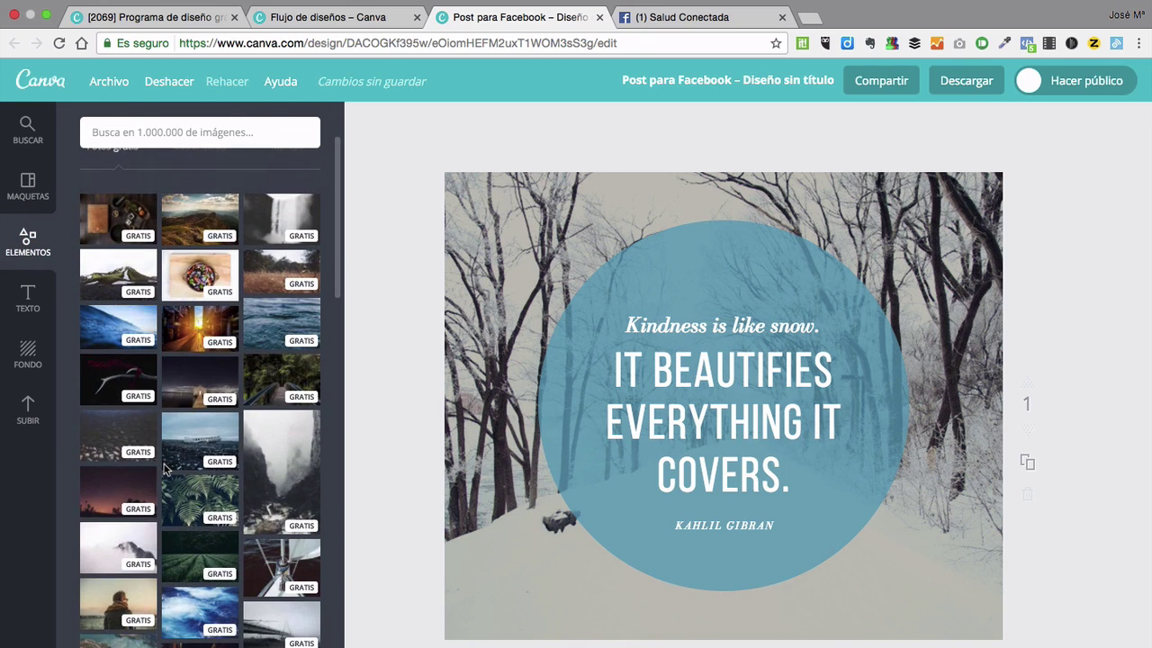
pyautogui.scroll(-5, 164, 468)
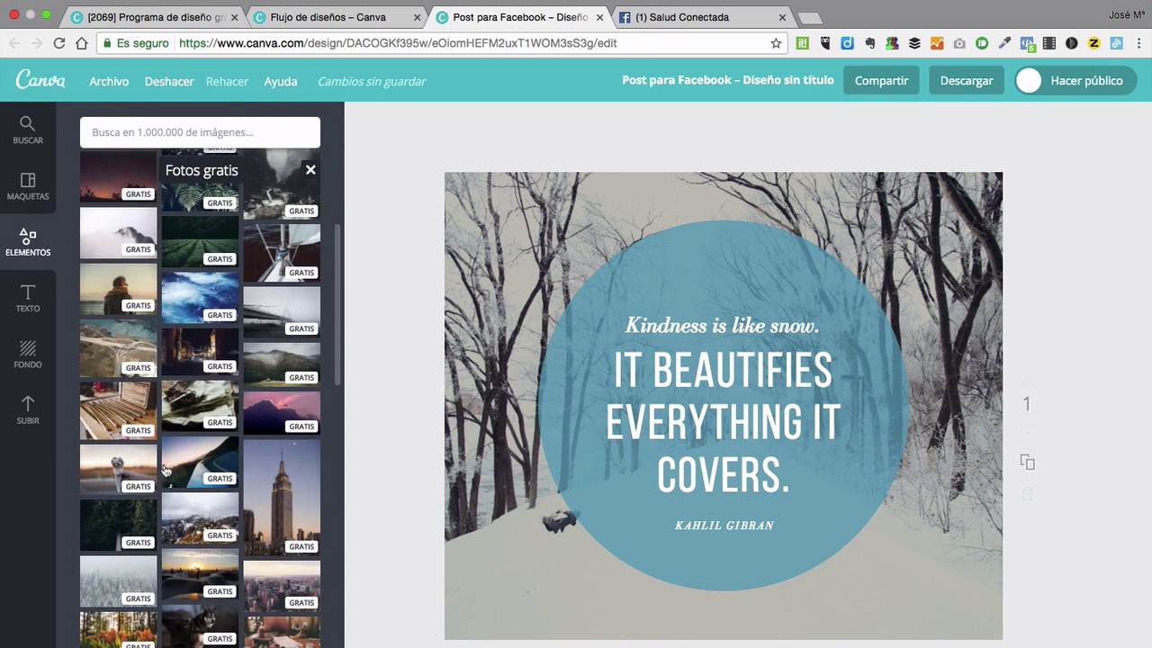
pyautogui.scroll(-6, 164, 471)
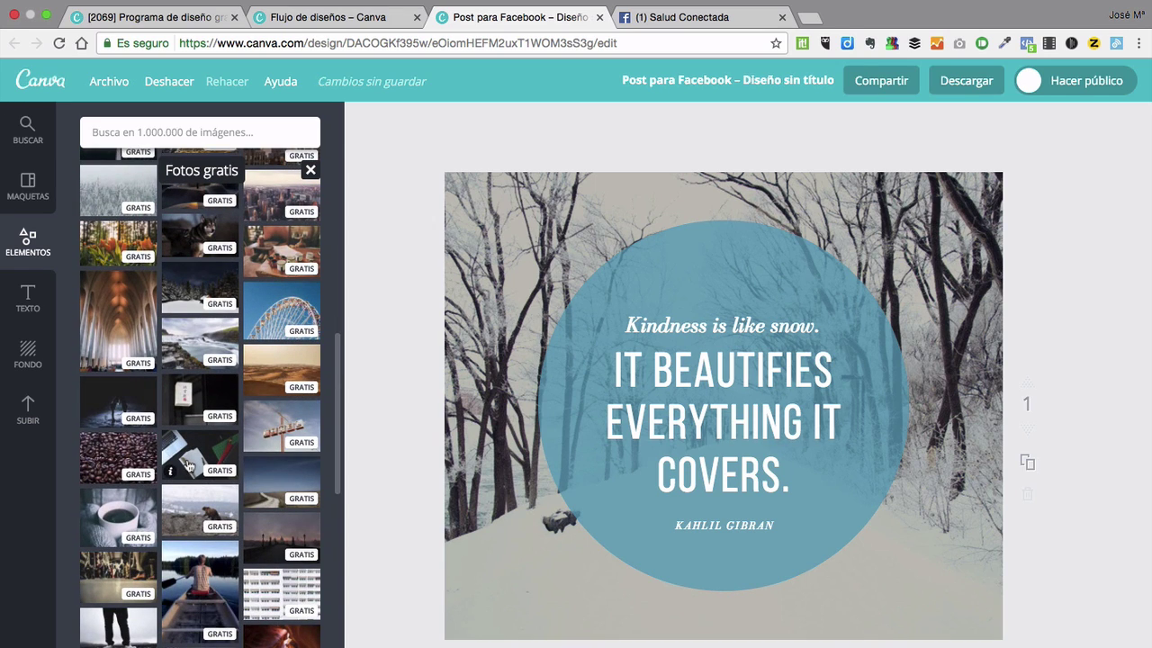
pyautogui.moveTo(185, 465); pyautogui.dragTo(483, 355)
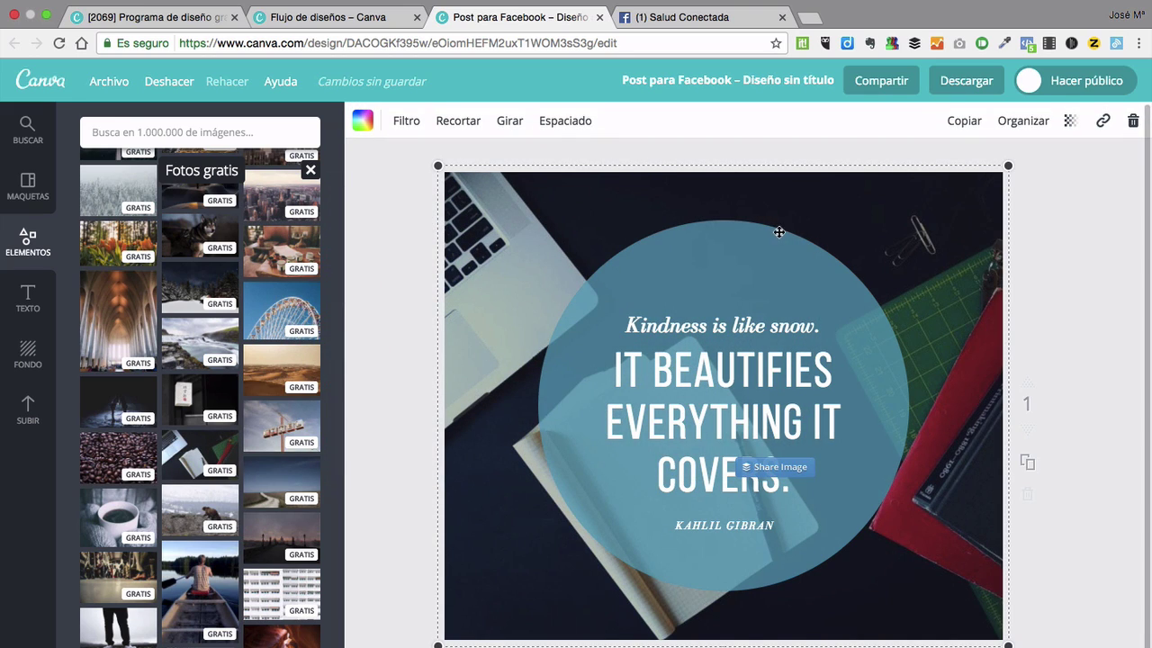
# - Shift the desk photo slightly to the left within its crop frame and apply the crop
pyautogui.doubleClick(899, 209)
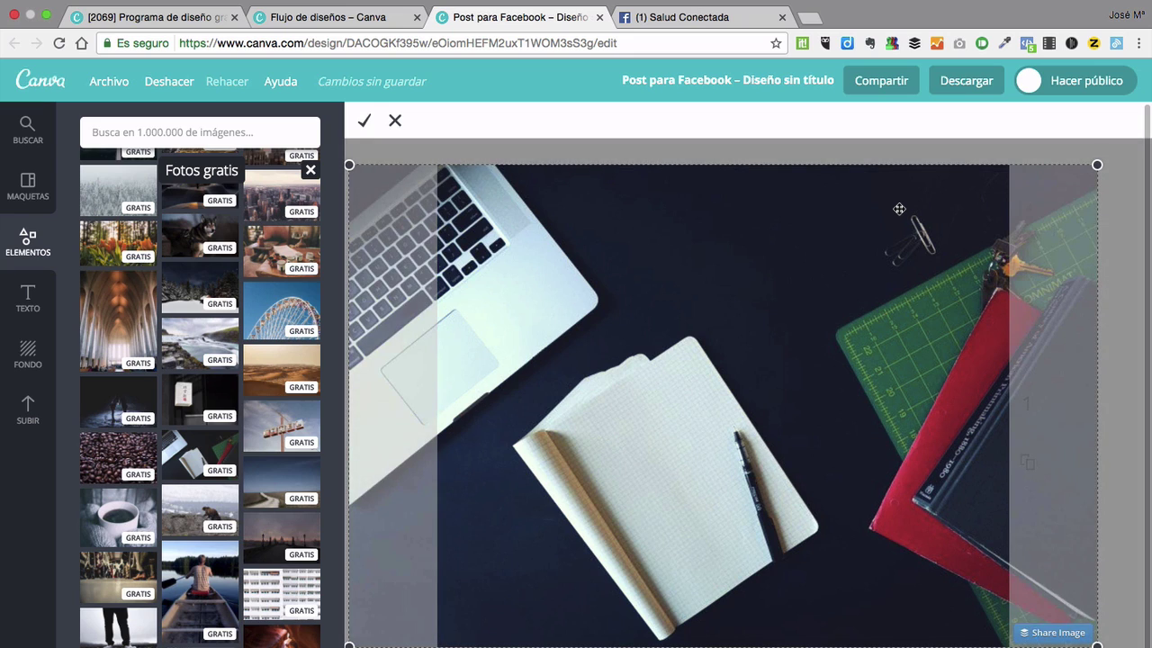
pyautogui.moveTo(805, 276)
pyautogui.mouseDown()
pyautogui.moveTo(836, 272)
pyautogui.moveTo(798, 276)
pyautogui.mouseUp()
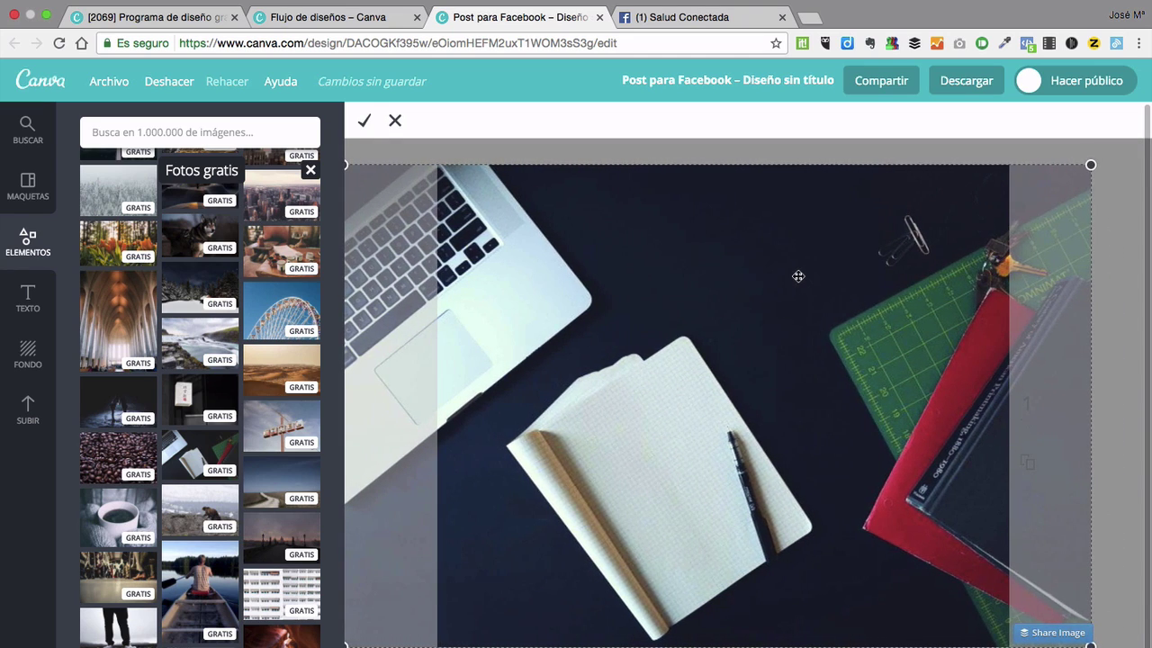
pyautogui.click(364, 121)
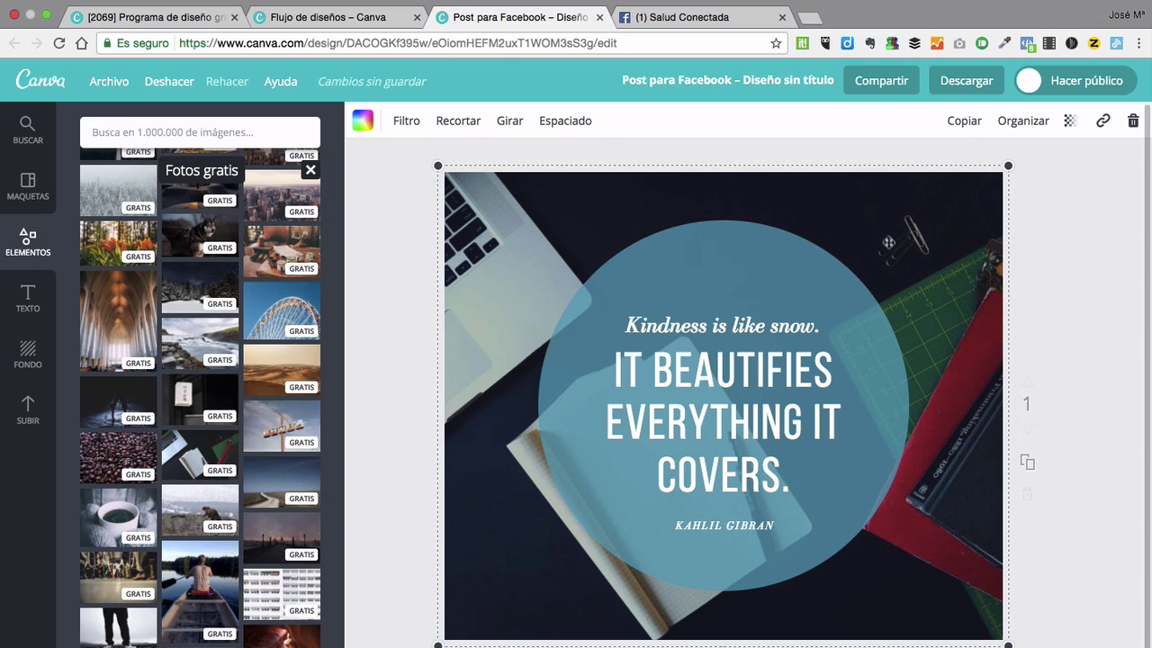
# - Recolour the circle behind the quote with the default palette's light orange and set its transparency to 76
pyautogui.click(707, 264)
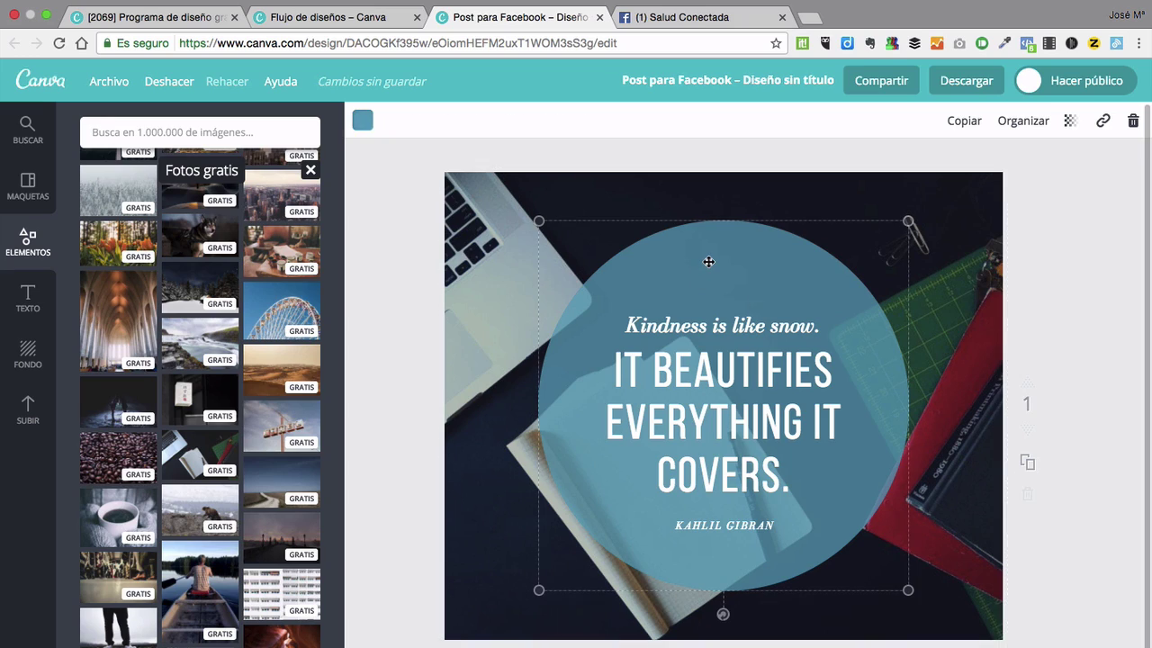
pyautogui.click(361, 121)
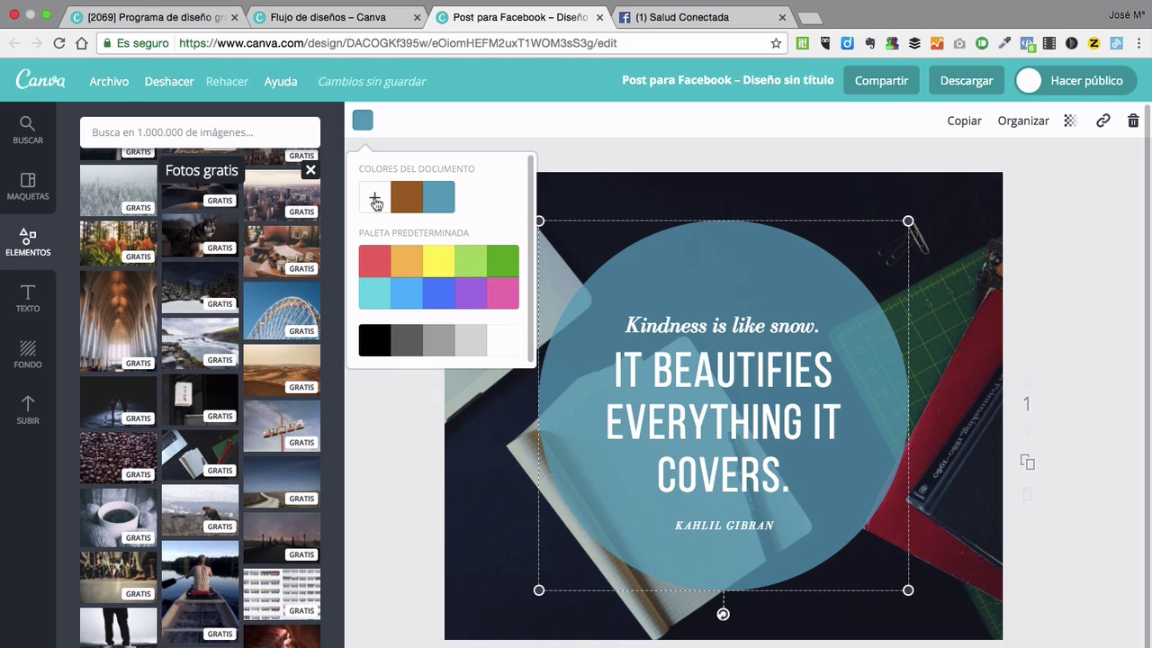
pyautogui.click(405, 268)
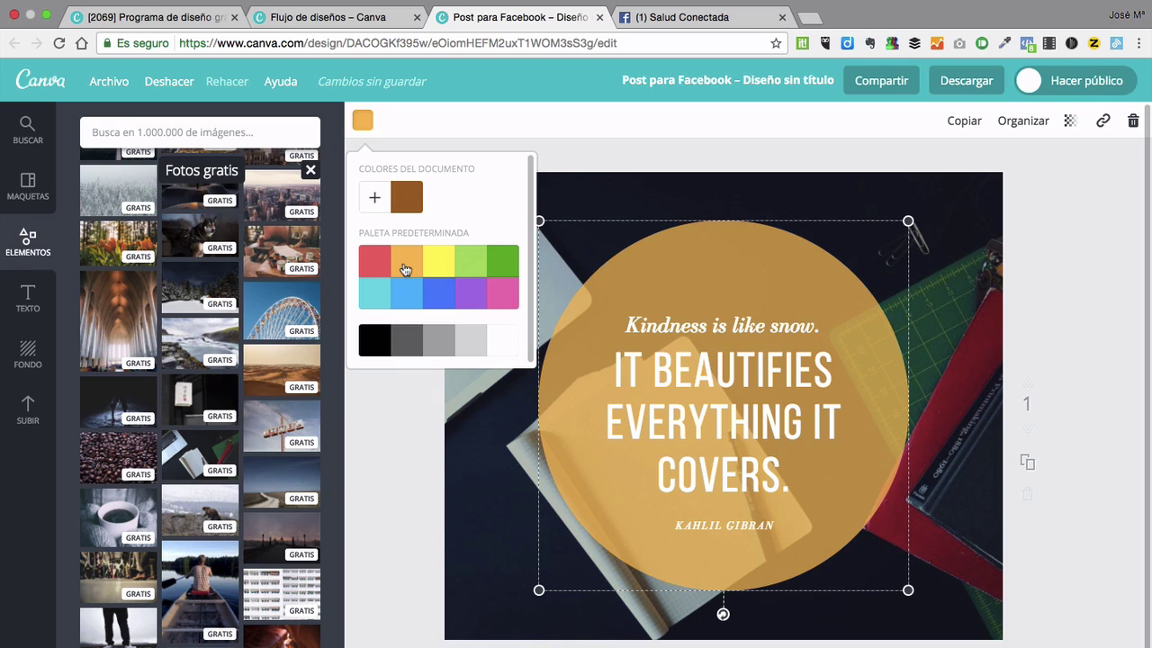
pyautogui.click(1070, 121)
pyautogui.moveTo(1017, 171)
pyautogui.mouseDown()
pyautogui.moveTo(952, 173)
pyautogui.moveTo(1015, 184)
pyautogui.mouseUp()
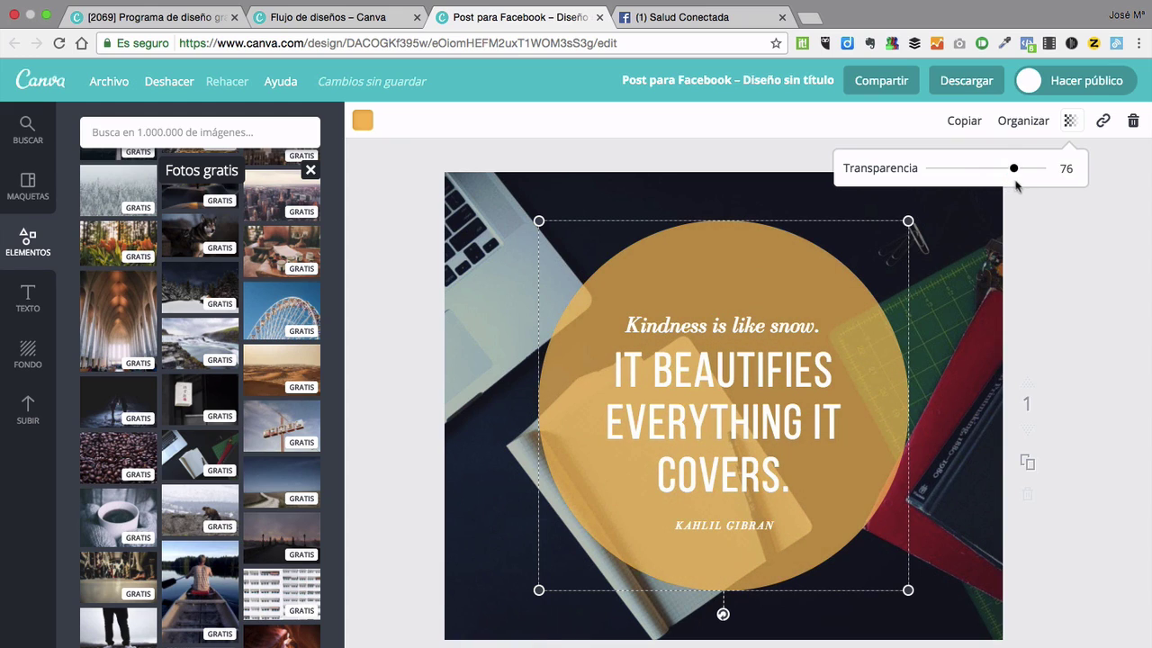
pyautogui.click(639, 424)
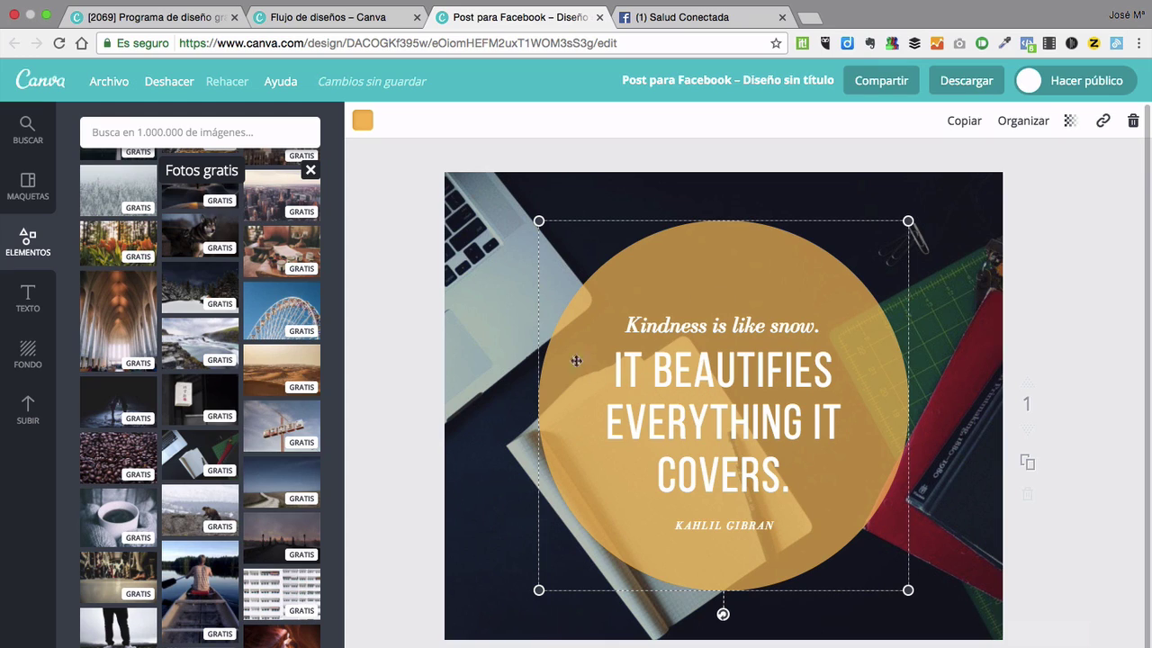
# - Replace the quote's italic opening line with "Cómo utilizar" and its large main text with "CANVA"
pyautogui.click(691, 375)
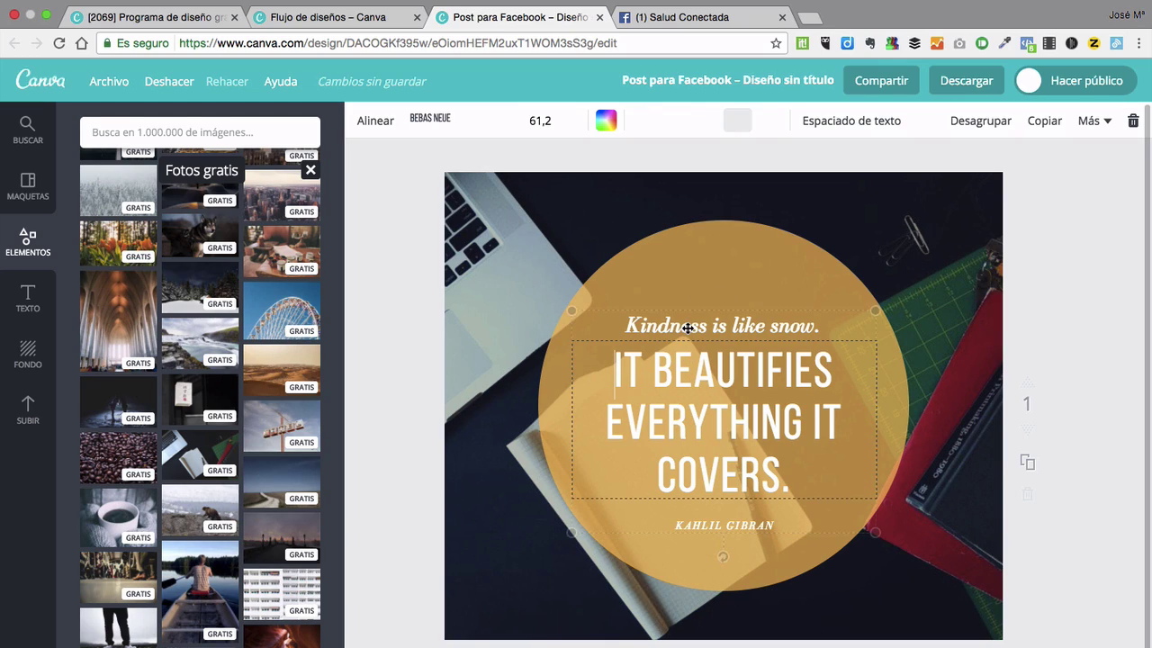
pyautogui.click(688, 328)
pyautogui.click(688, 328)
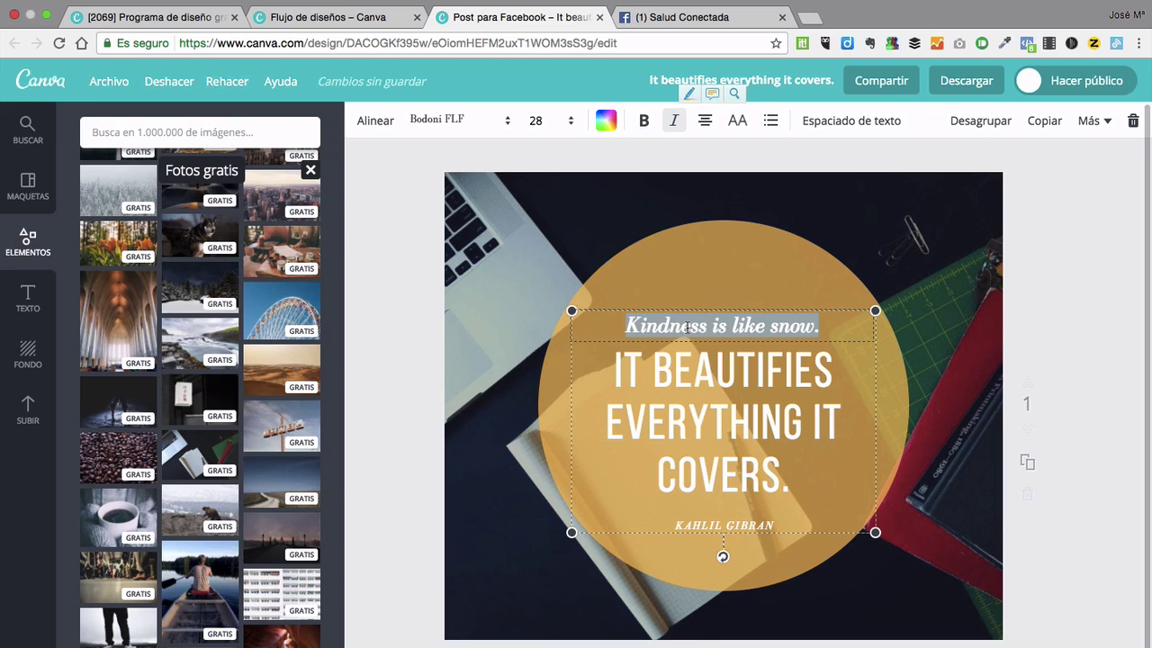
pyautogui.write('C')
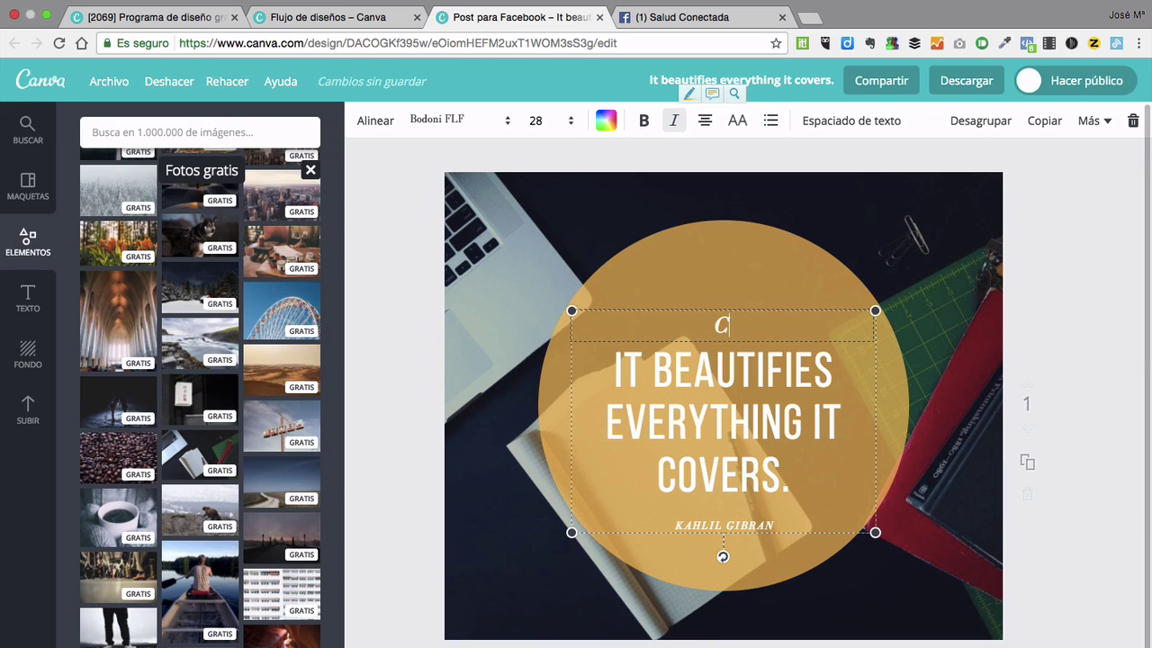
pyautogui.write('ómo utilizar')
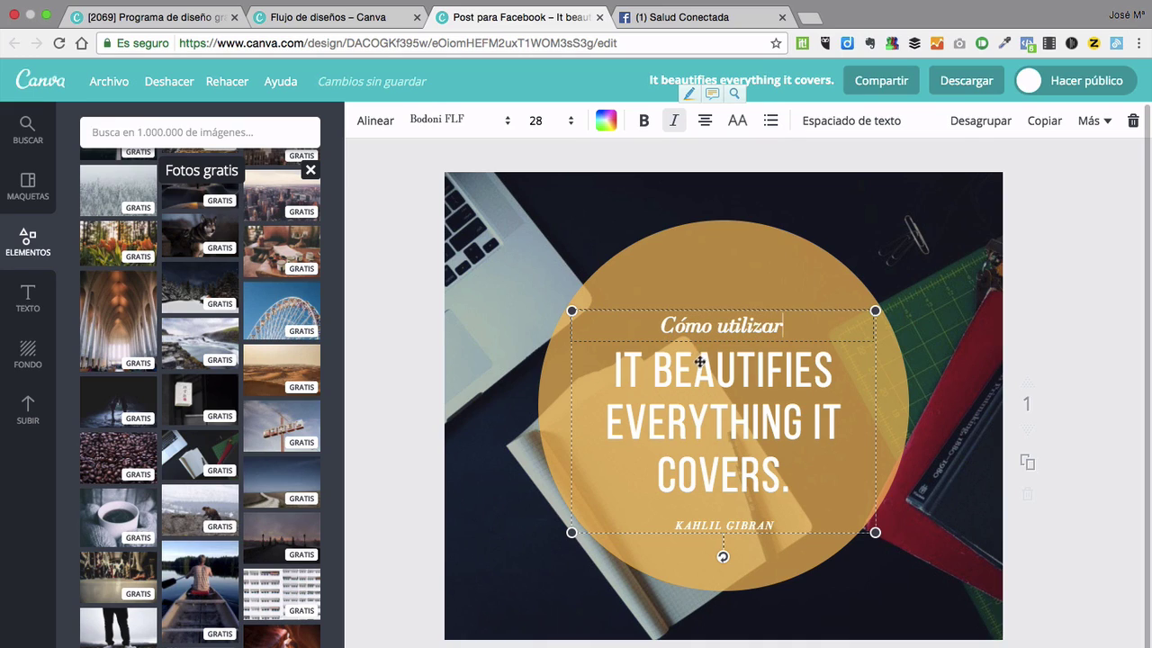
pyautogui.doubleClick(694, 371)
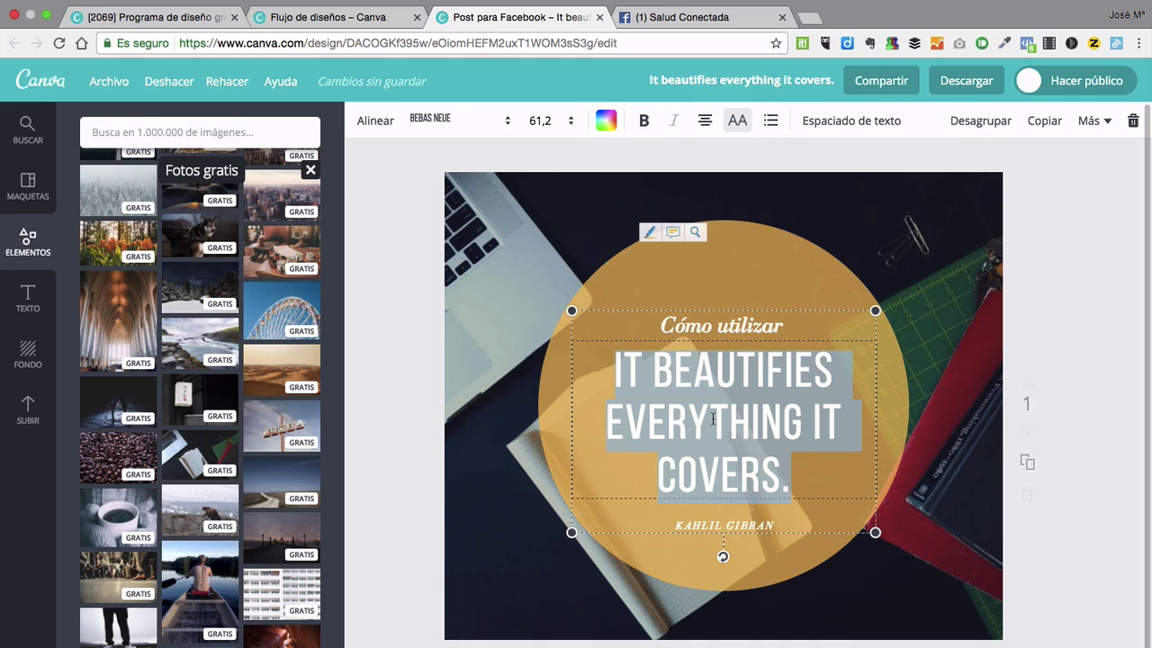
pyautogui.write('CANVA')
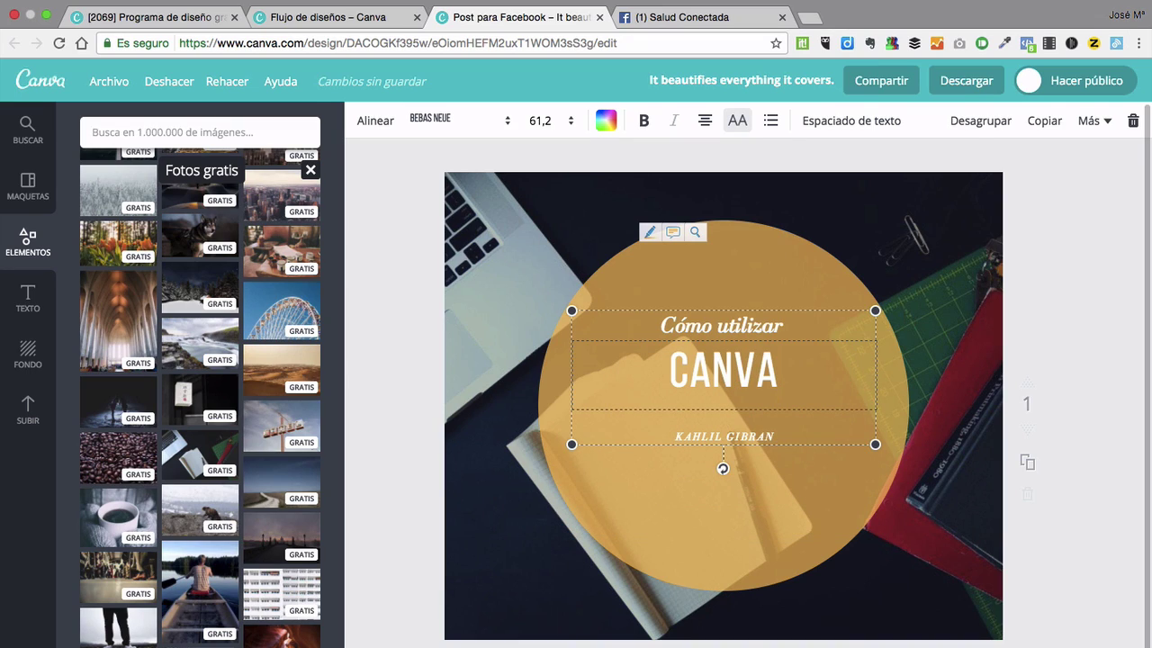
# - Set the small attribution line in Aileron Heavy and replace its text with "PARA MEJORAR NUESTRAS PUBLICACIONES DE SALUD"
pyautogui.doubleClick(714, 435)
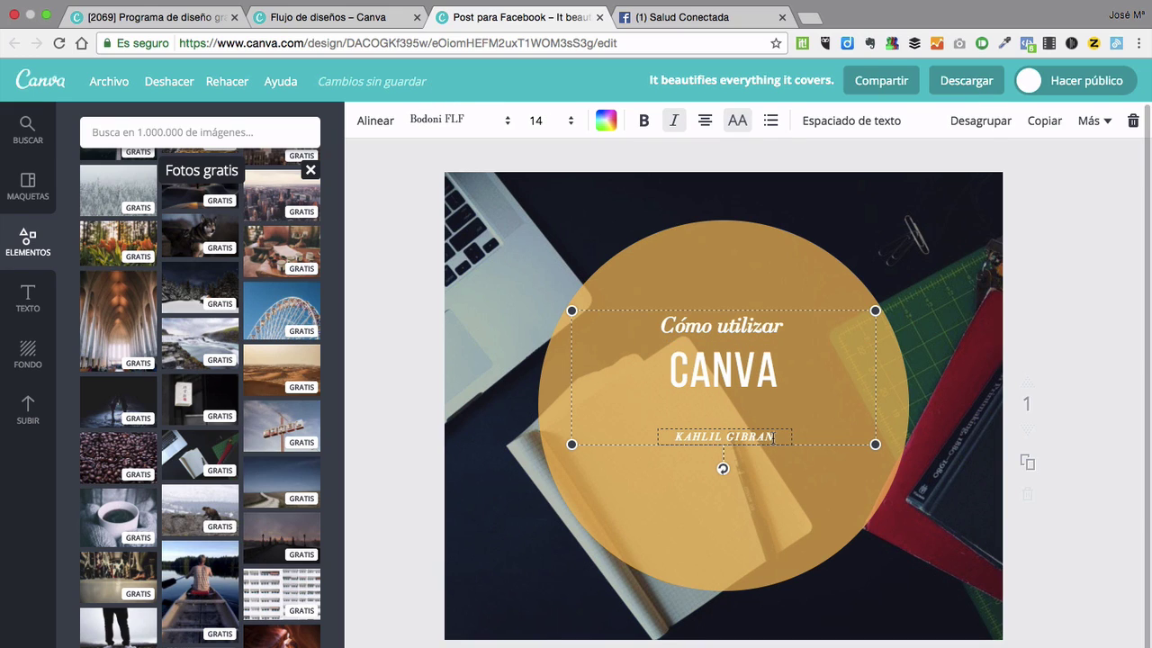
pyautogui.click(505, 126)
pyautogui.click(486, 364)
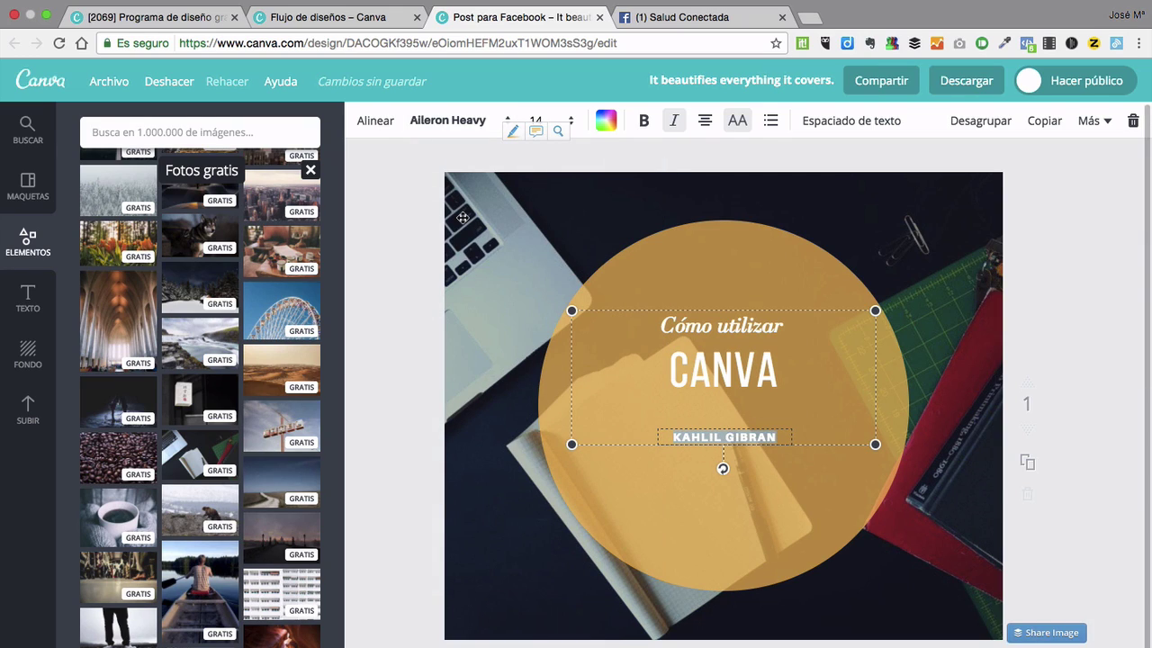
pyautogui.write('PA')
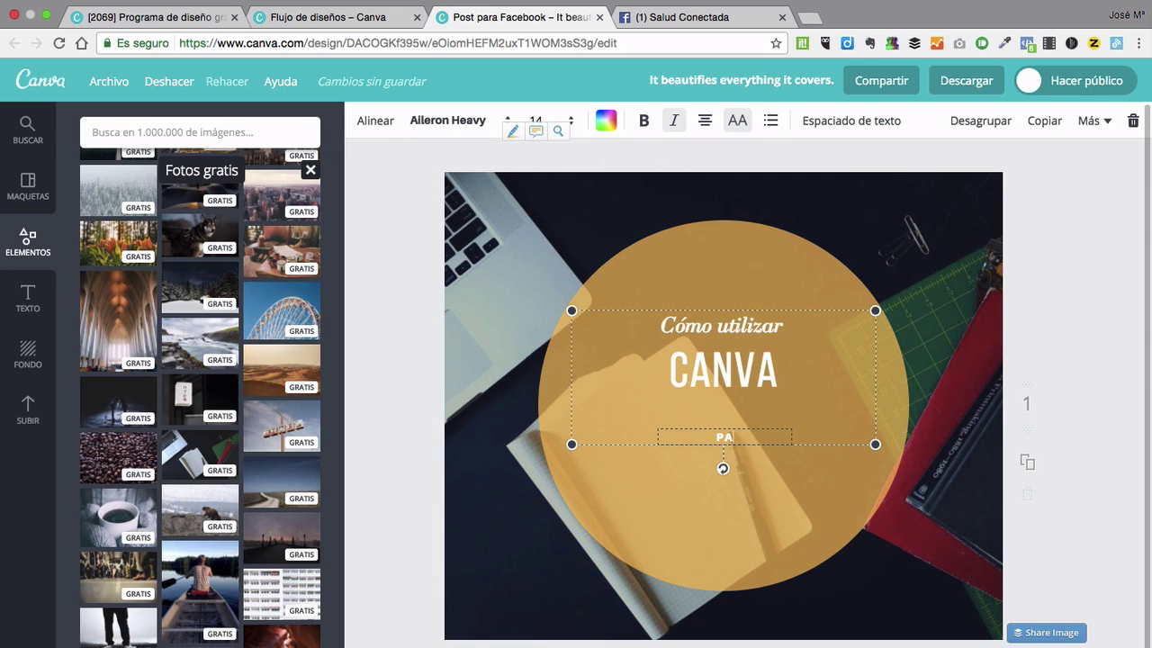
pyautogui.write('RA MEJORAR NUES')
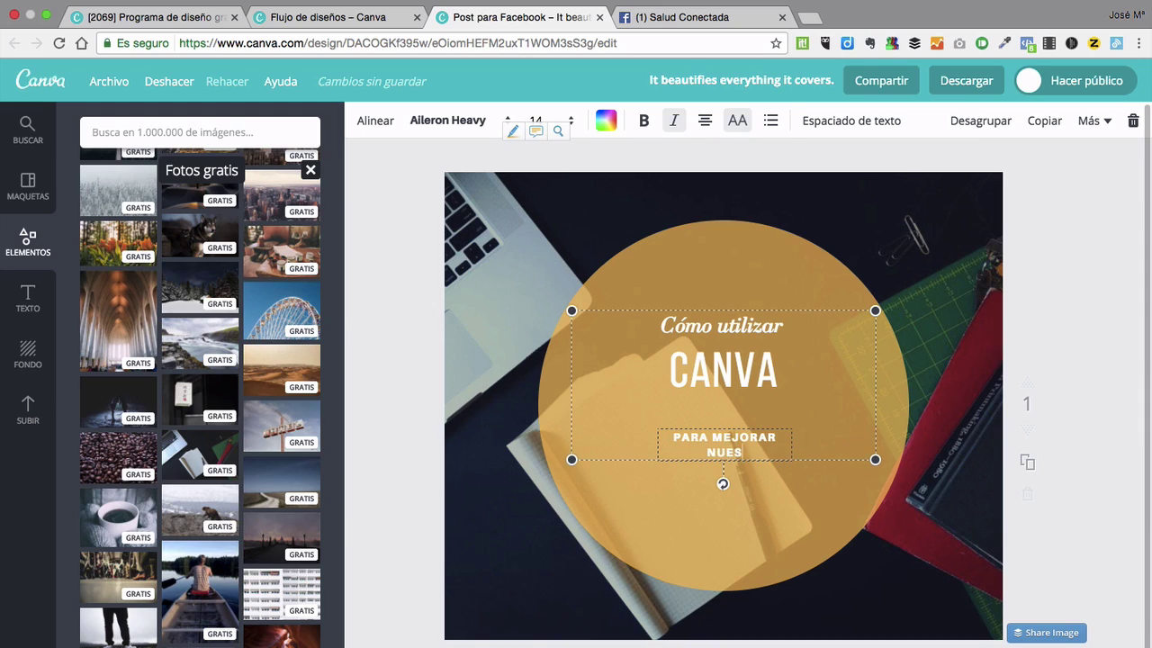
pyautogui.write('TRAS PUBLIC')
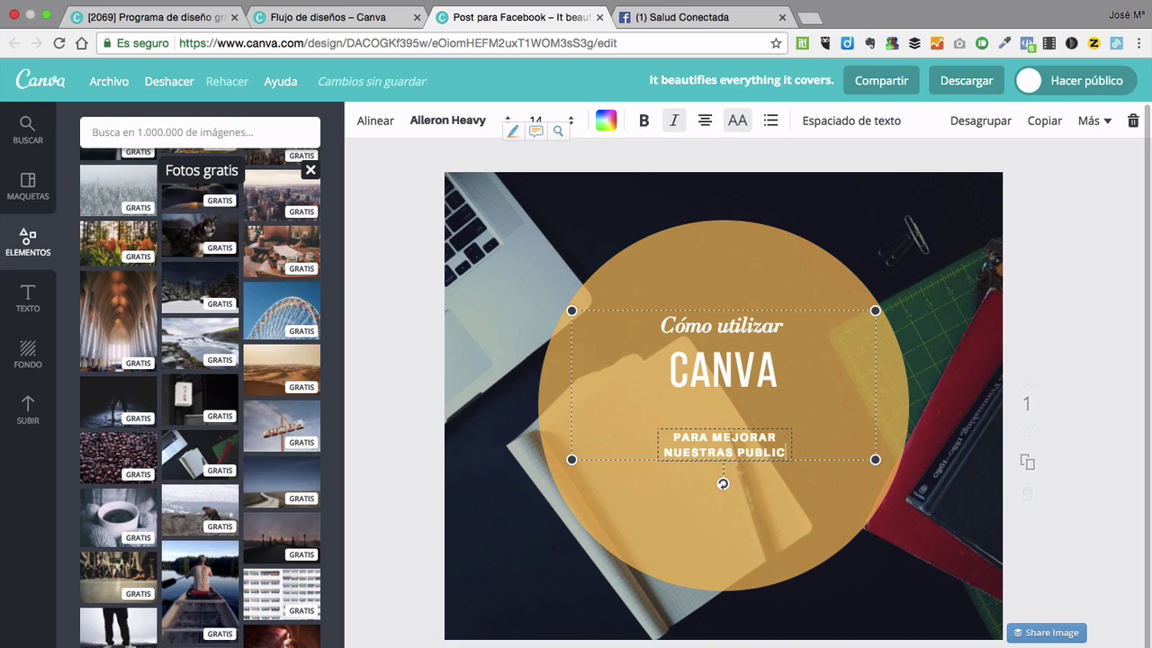
pyautogui.write('ACIONES DE SALUD')
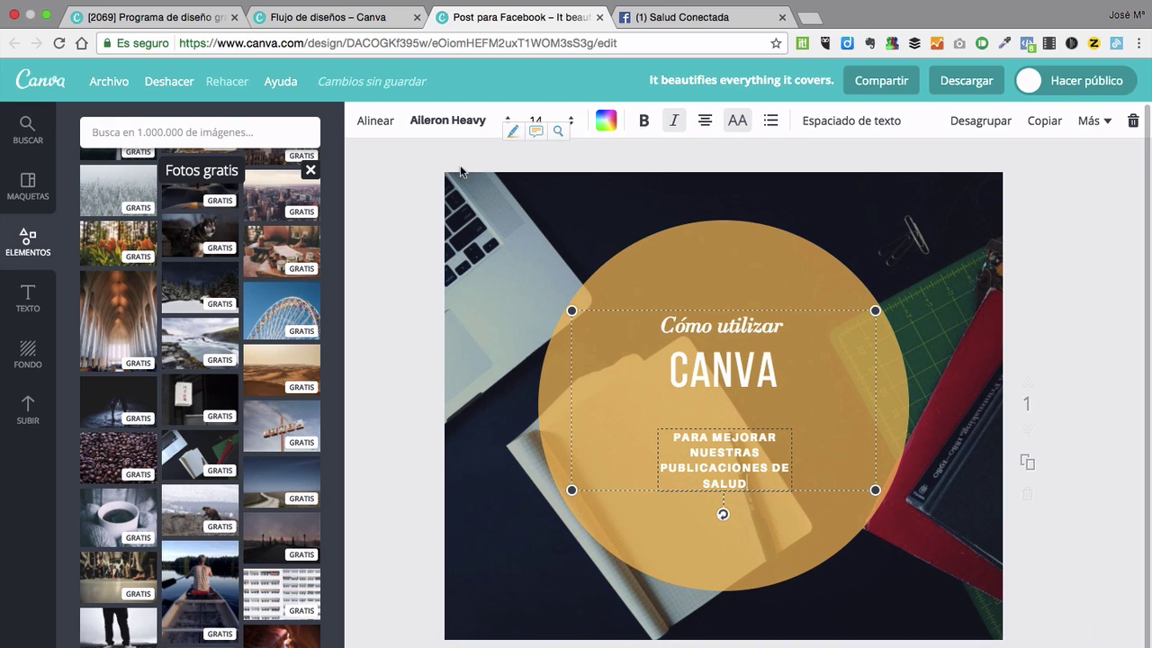
# - Move the text group slightly down within the circle and set the "CANVA" headline's font size to 88
pyautogui.moveTo(725, 417); pyautogui.dragTo(726, 423)
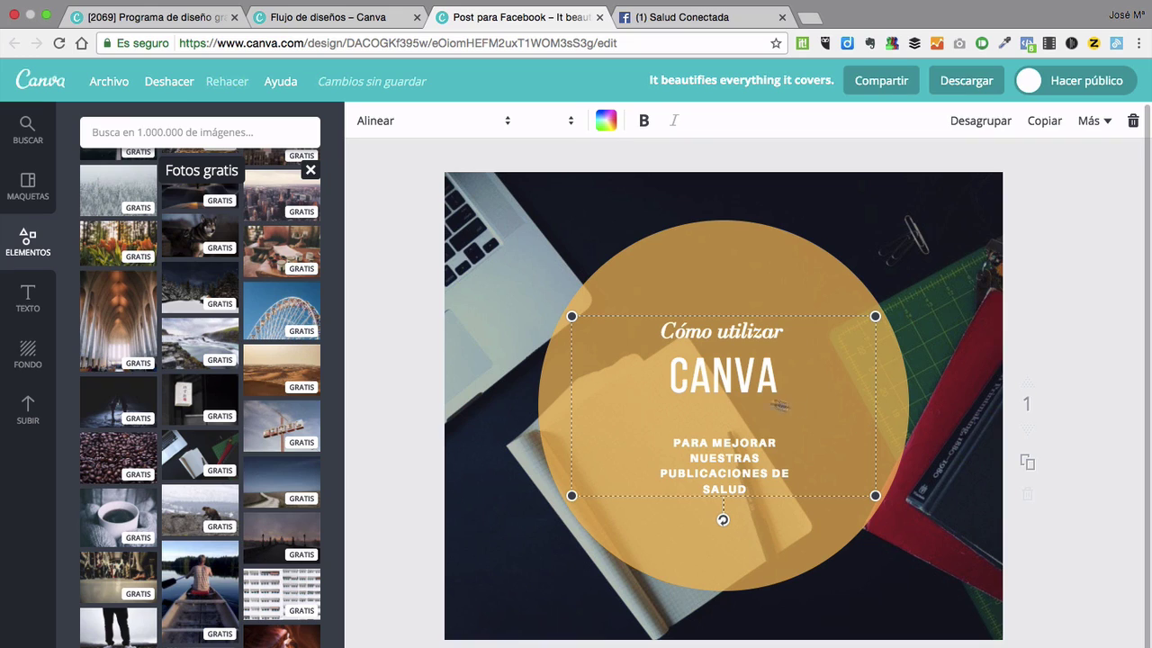
pyautogui.click(746, 387)
pyautogui.doubleClick(746, 387)
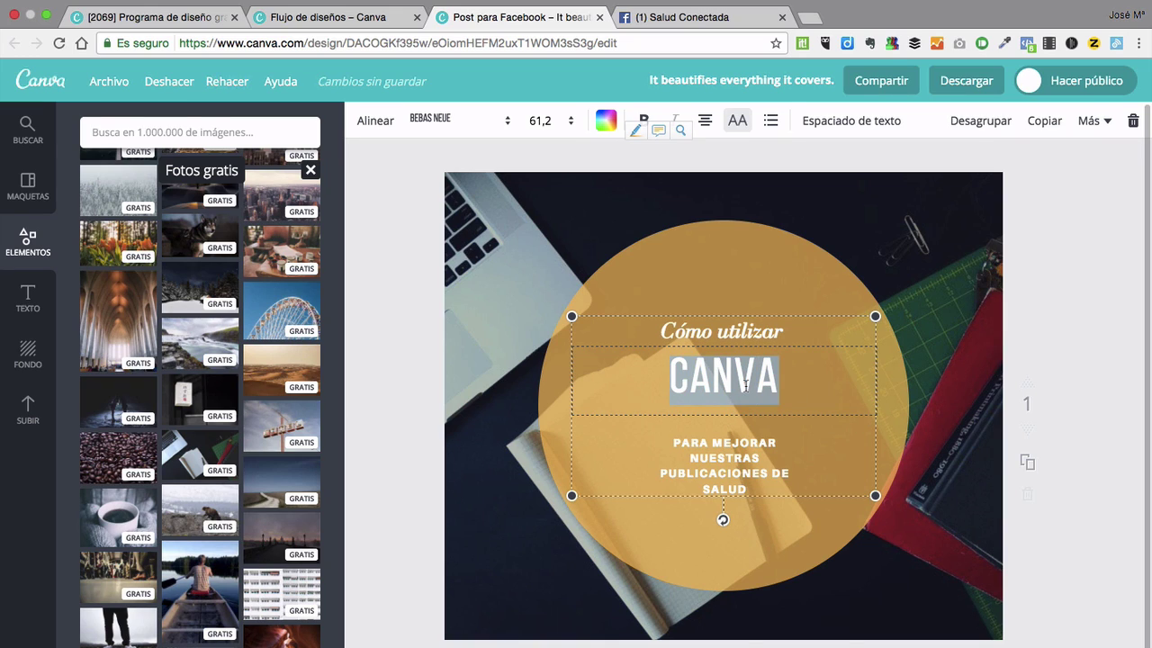
pyautogui.click(568, 121)
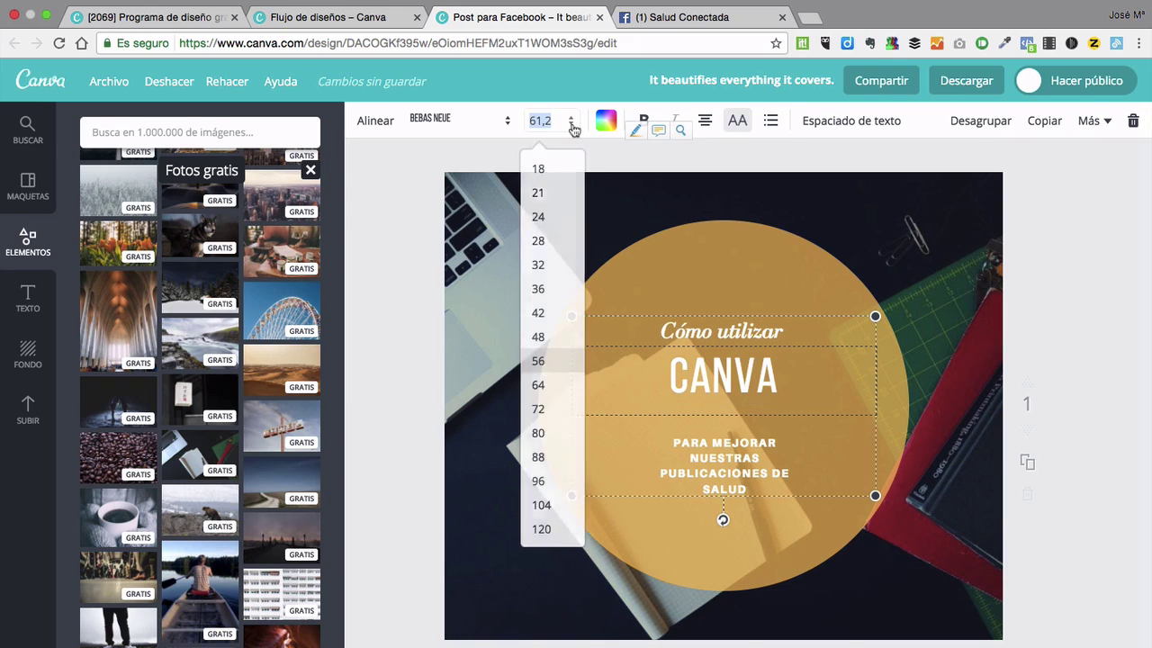
pyautogui.click(540, 458)
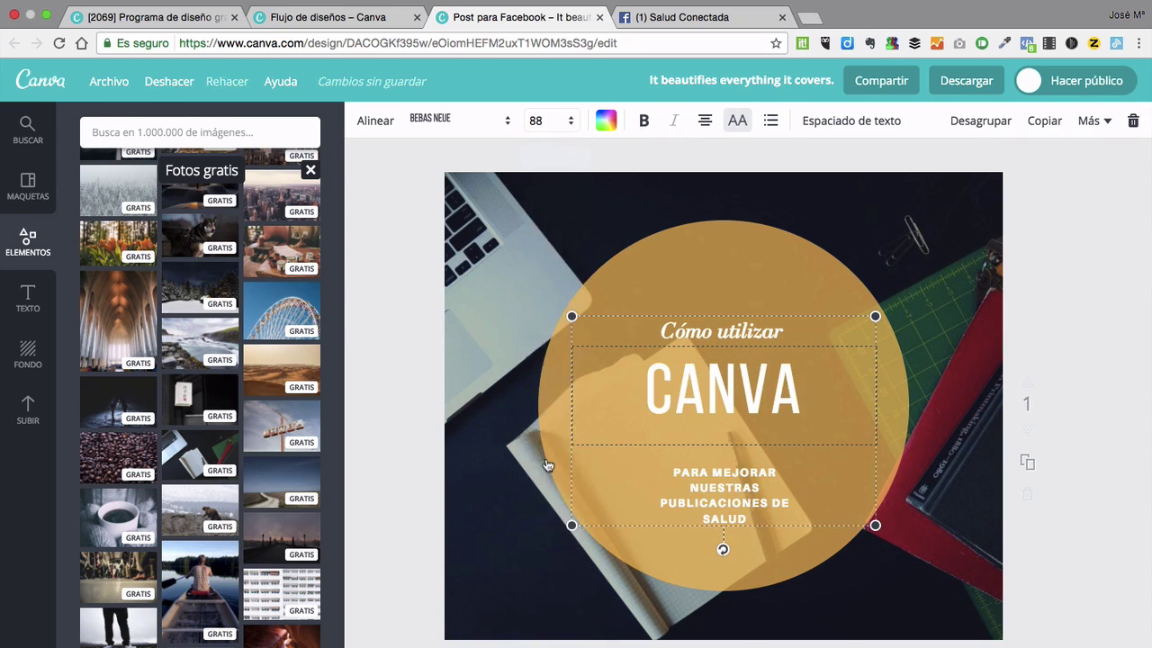
# - Ungroup the text block and shift its three lines slightly up within the circle
pyautogui.click(729, 520)
pyautogui.click(972, 124)
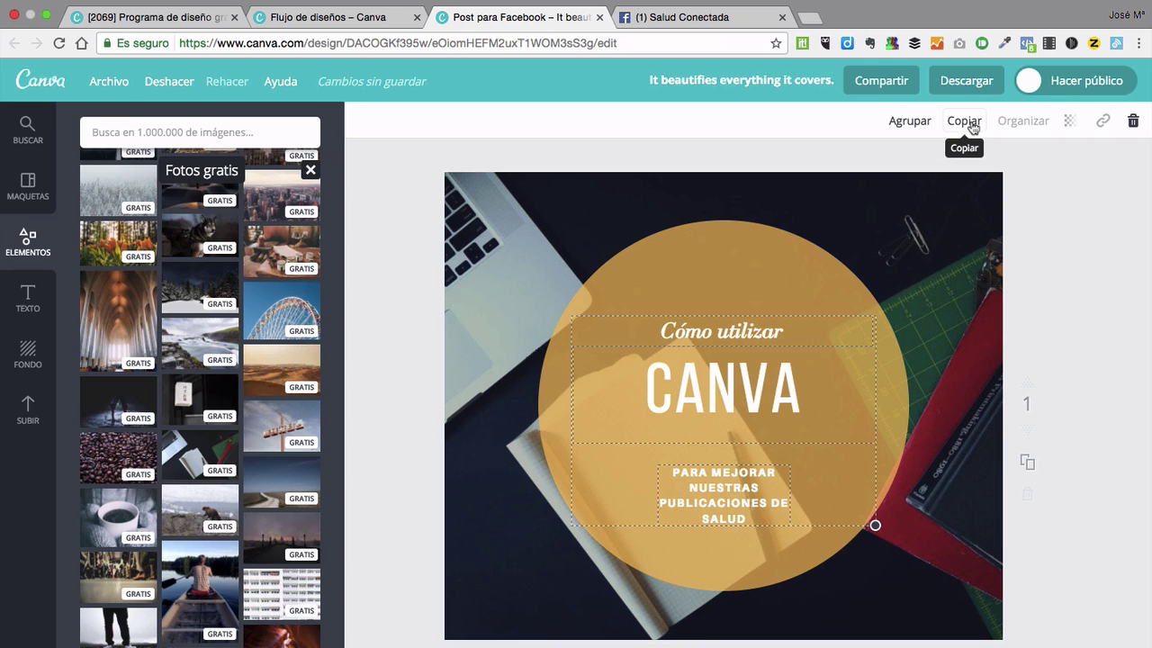
pyautogui.hotkey('ctrl', 'z')
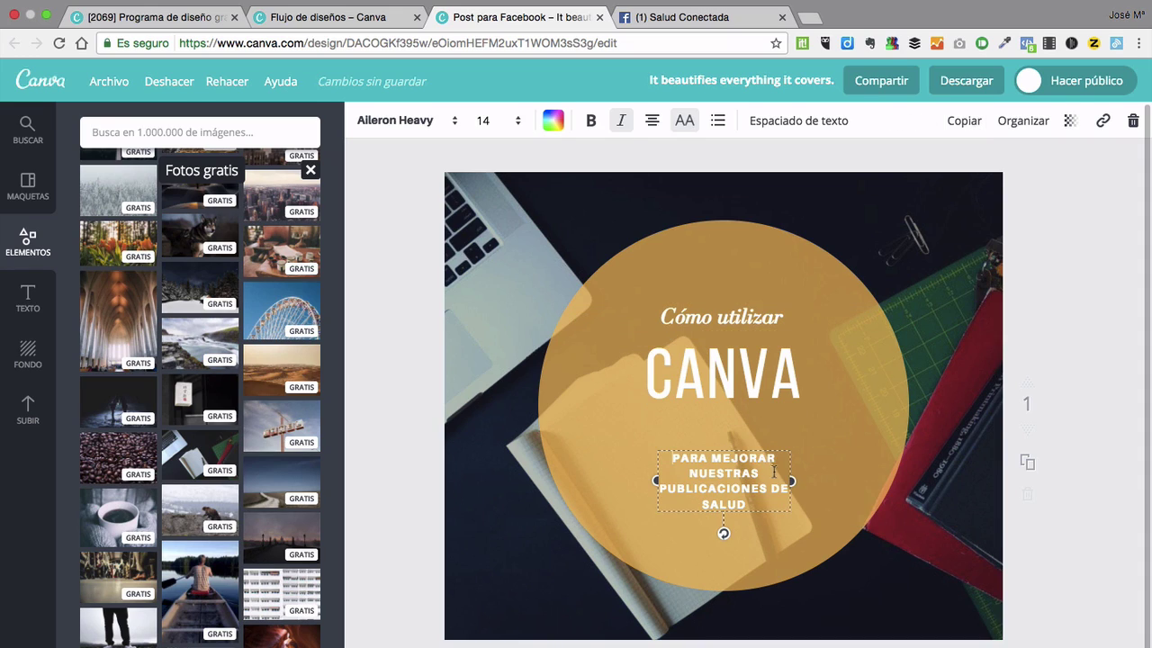
# - Widen the small caption's text box, centre it closer under "CANVA", and lower the headline and "Cómo utilizar" slightly
pyautogui.moveTo(794, 482); pyautogui.dragTo(835, 477)
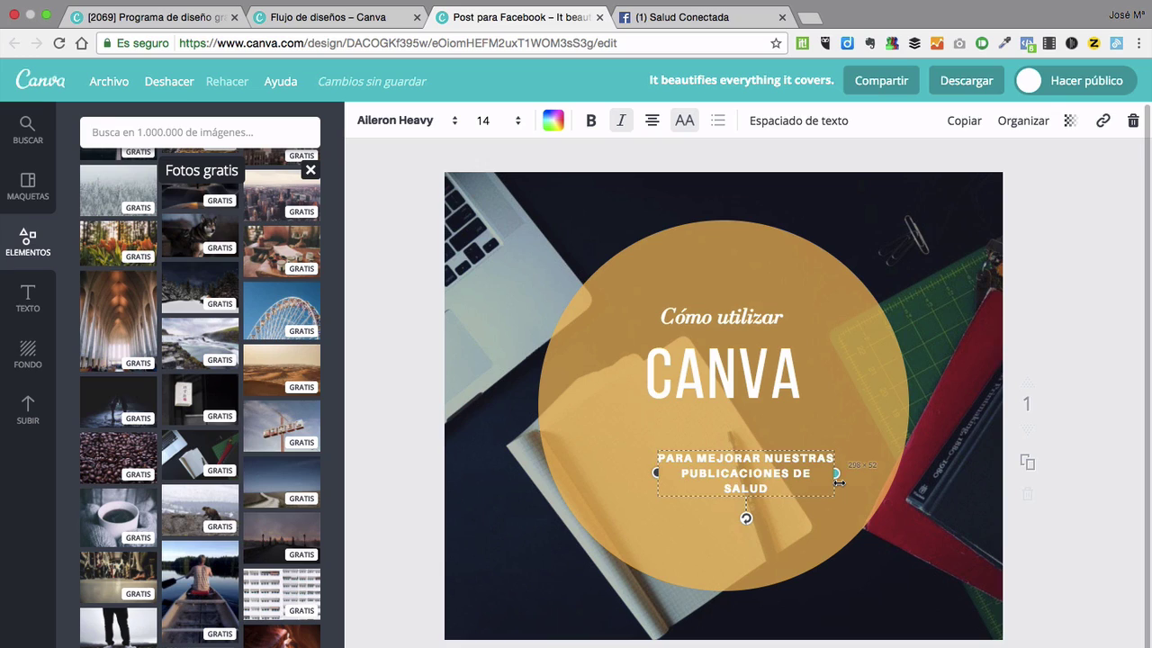
pyautogui.moveTo(746, 448); pyautogui.dragTo(731, 428)
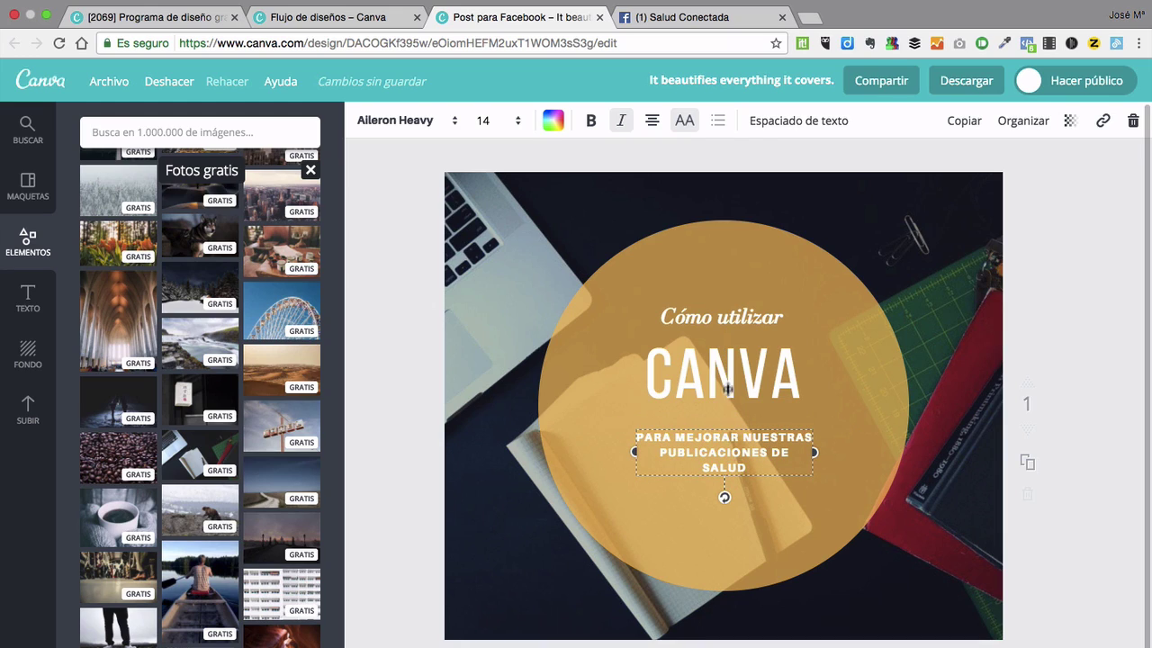
pyautogui.moveTo(727, 382); pyautogui.dragTo(727, 392)
pyautogui.moveTo(727, 329); pyautogui.dragTo(726, 344)
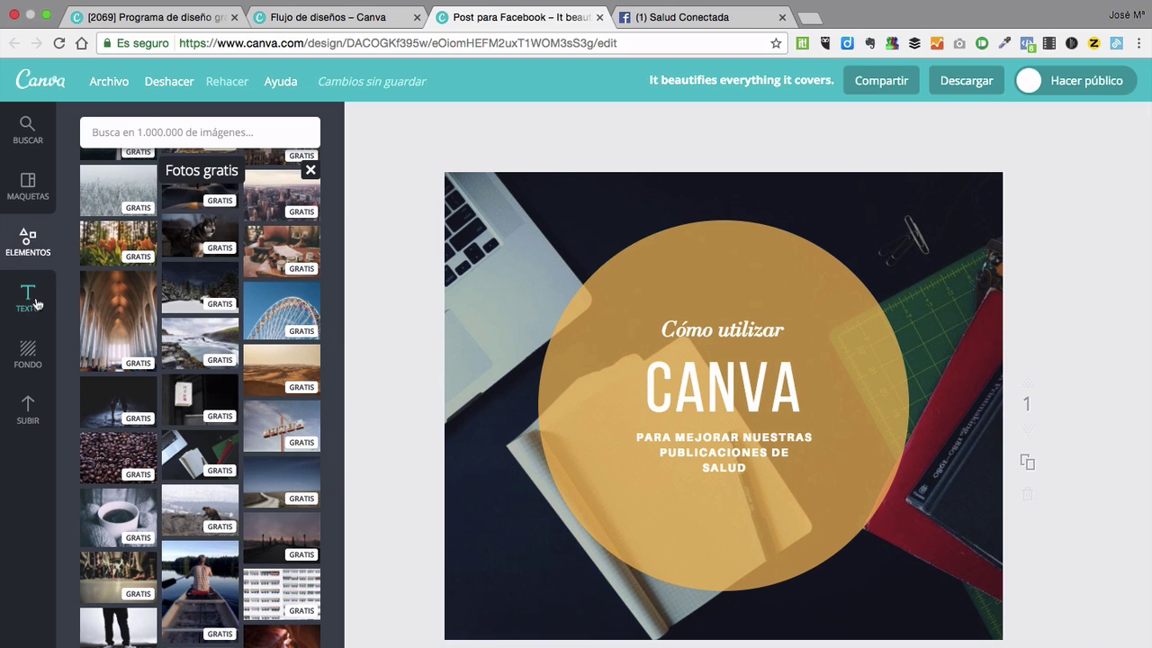
# - Add the free red heart icon with the heartbeat line from the Iconos elements to the page
pyautogui.click(26, 243)
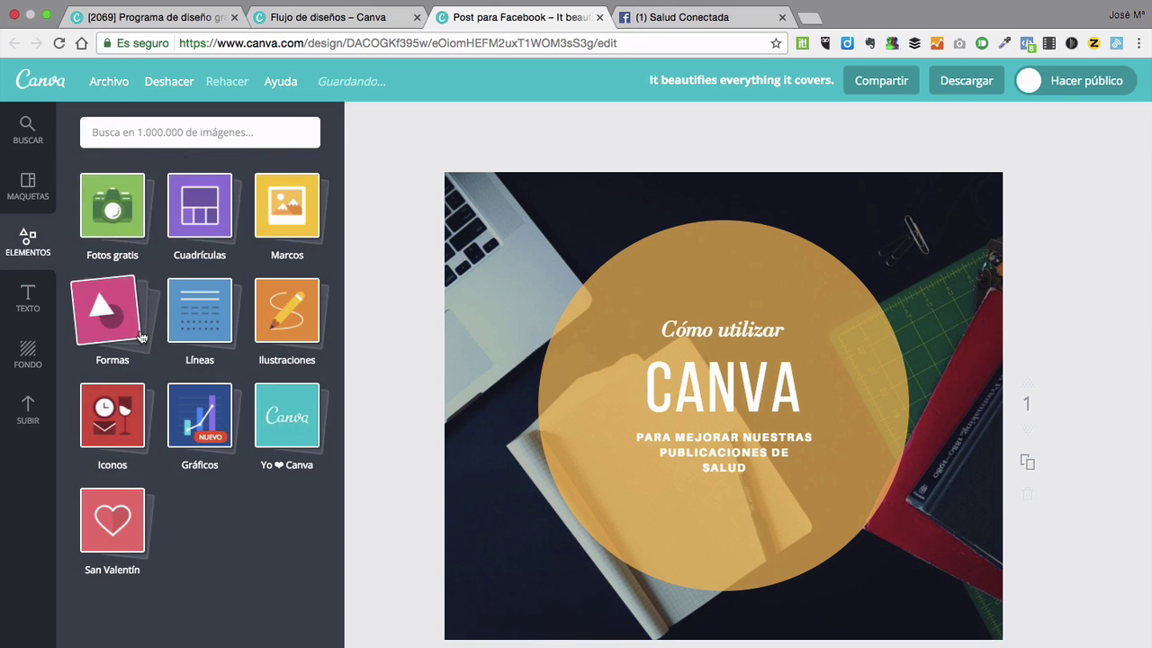
pyautogui.click(134, 396)
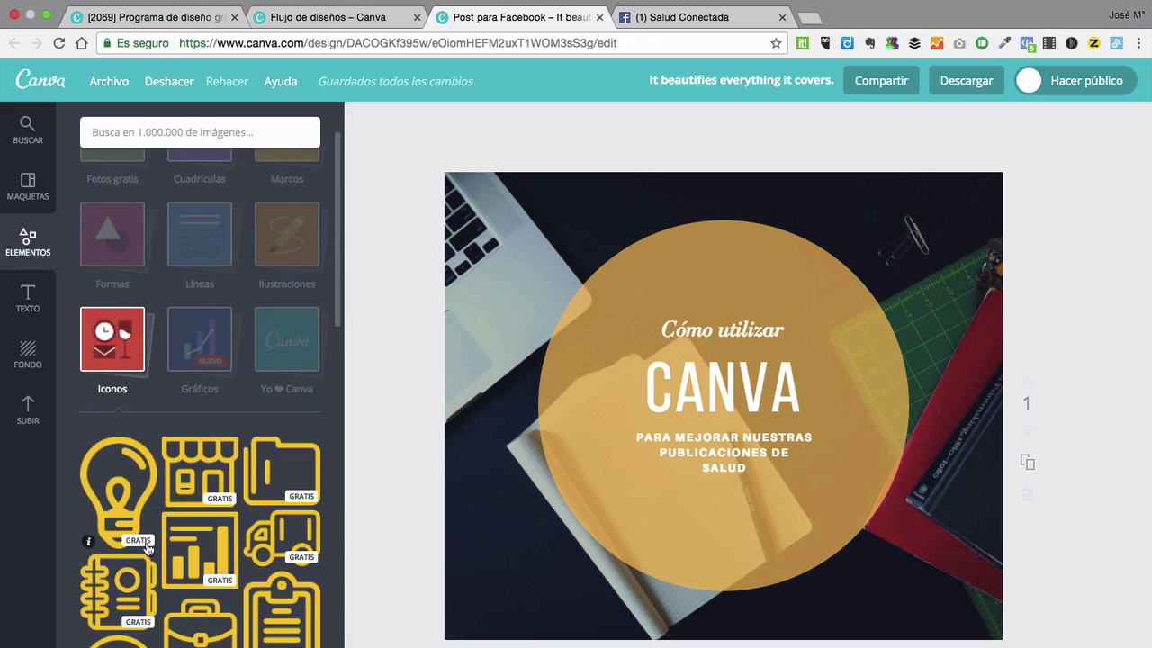
pyautogui.scroll(-3, 146, 541)
pyautogui.scroll(-10, 147, 549)
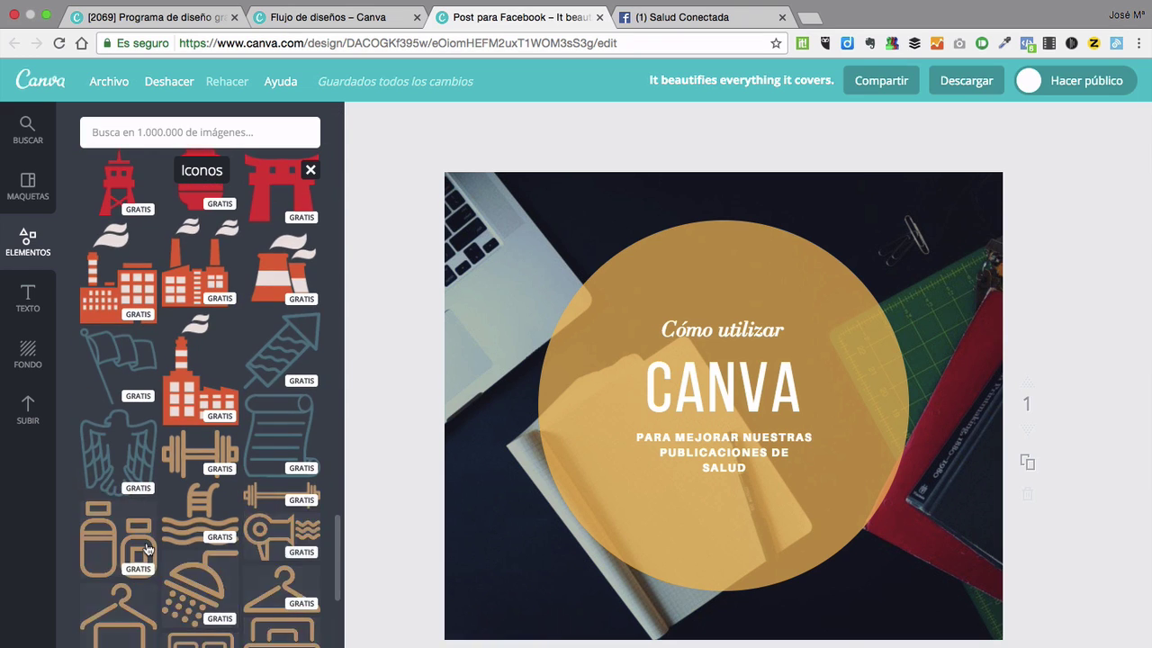
pyautogui.scroll(-10, 148, 549)
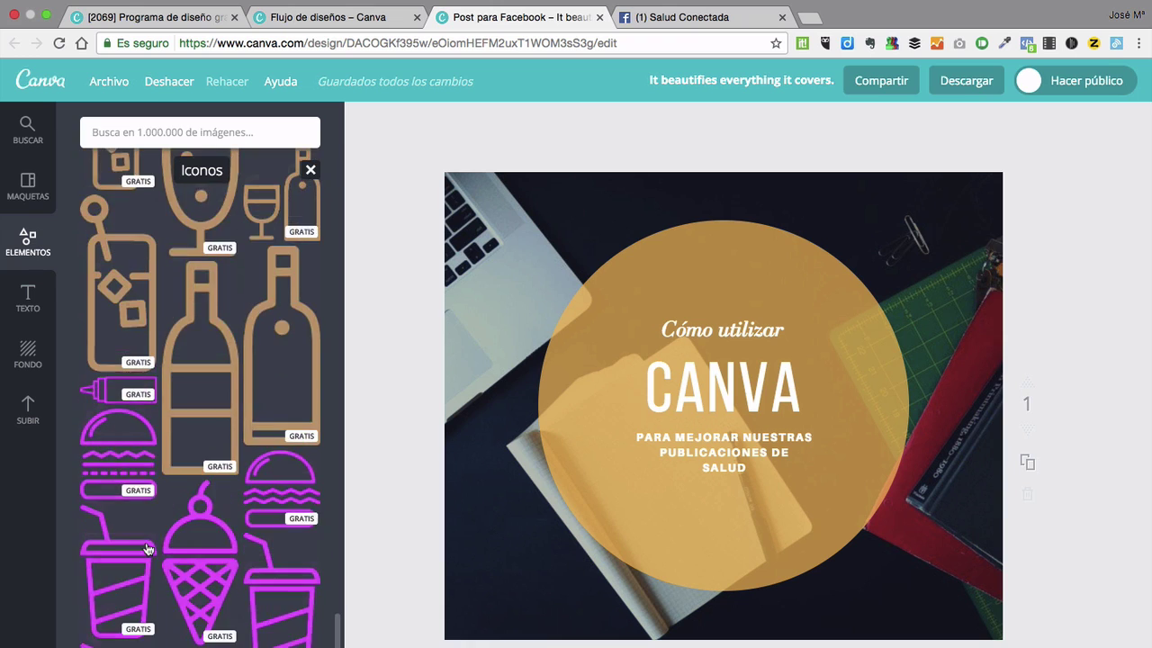
pyautogui.scroll(-10, 147, 549)
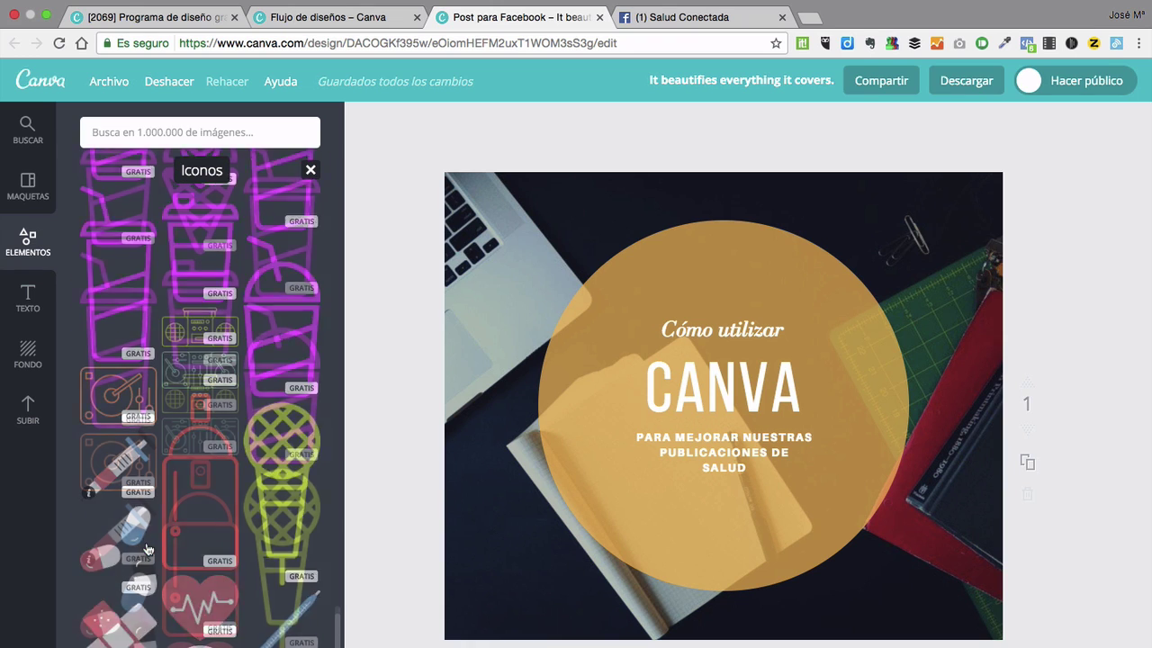
pyautogui.scroll(-1, 147, 549)
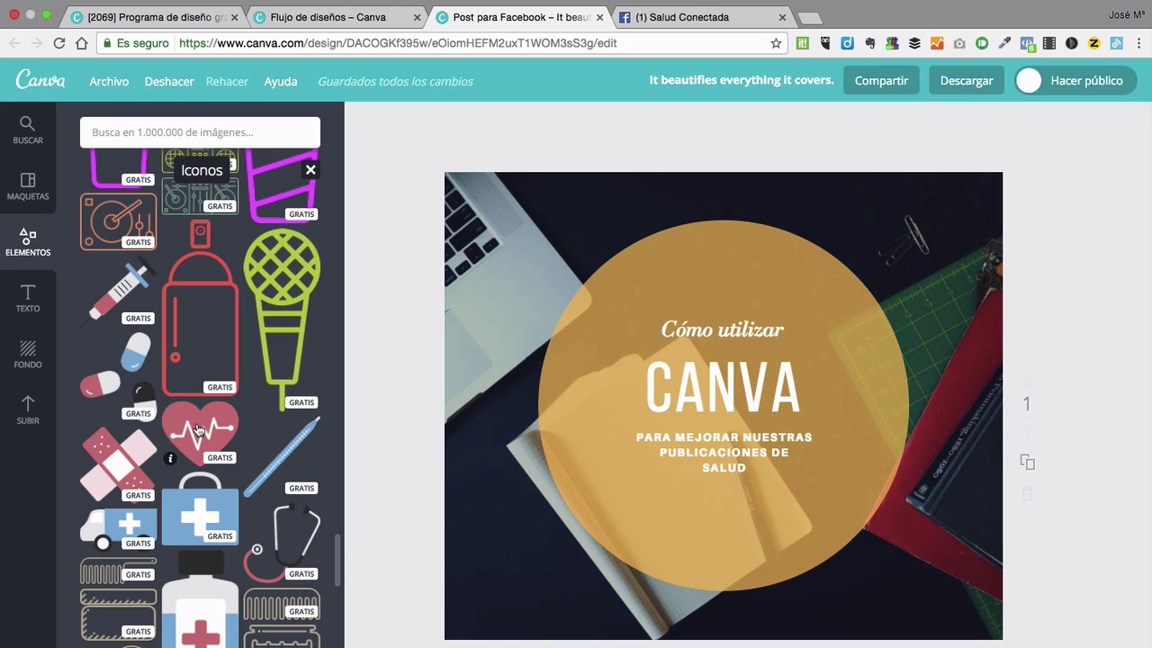
pyautogui.moveTo(198, 430); pyautogui.dragTo(698, 506)
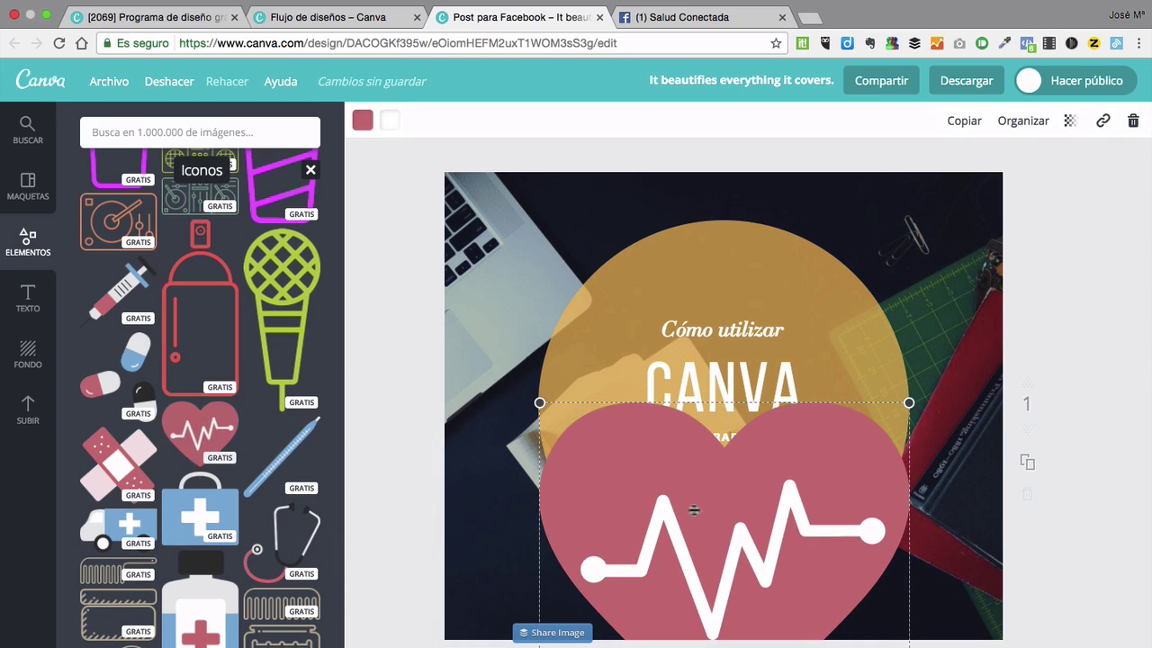
# - Shrink the heart icon and centre it beneath the caption, inside the lower part of the orange circle
pyautogui.moveTo(540, 402); pyautogui.dragTo(738, 572)
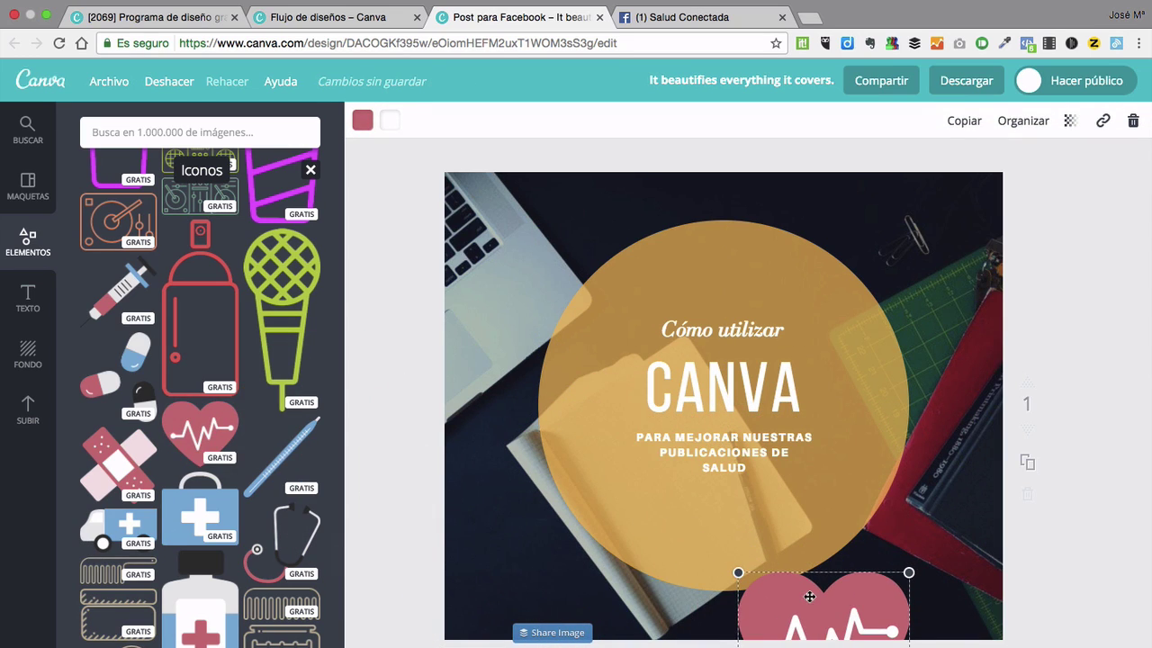
pyautogui.moveTo(810, 596); pyautogui.dragTo(687, 454)
pyautogui.moveTo(789, 580); pyautogui.dragTo(723, 535)
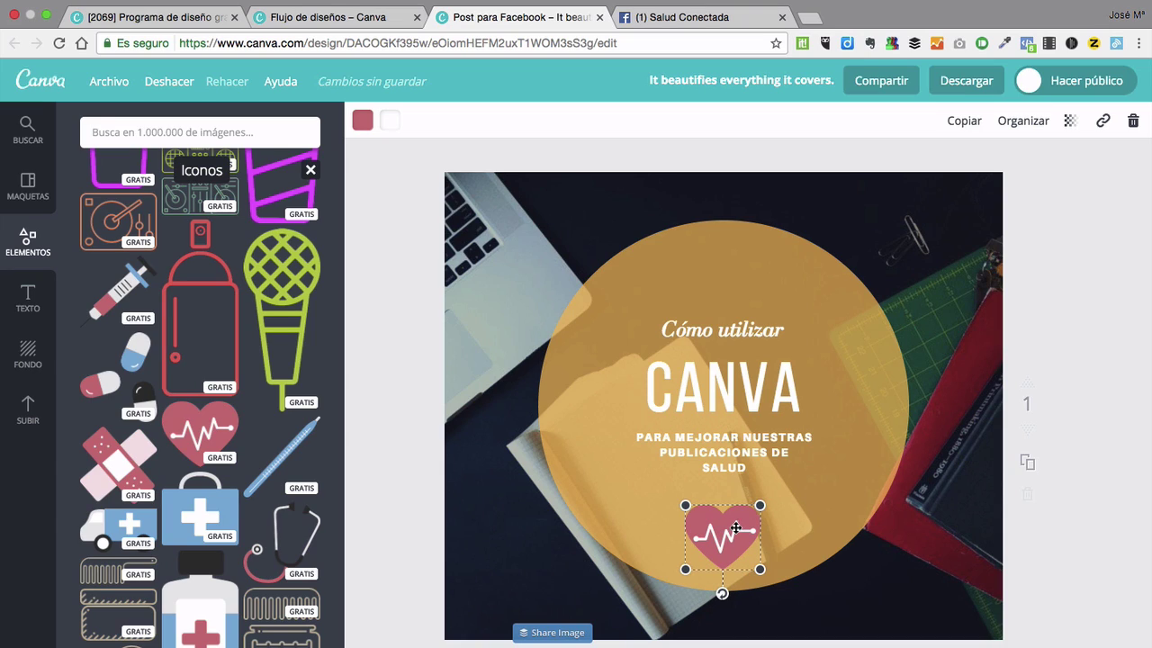
# - Recolour the heart icon's red fill to white
pyautogui.click(362, 119)
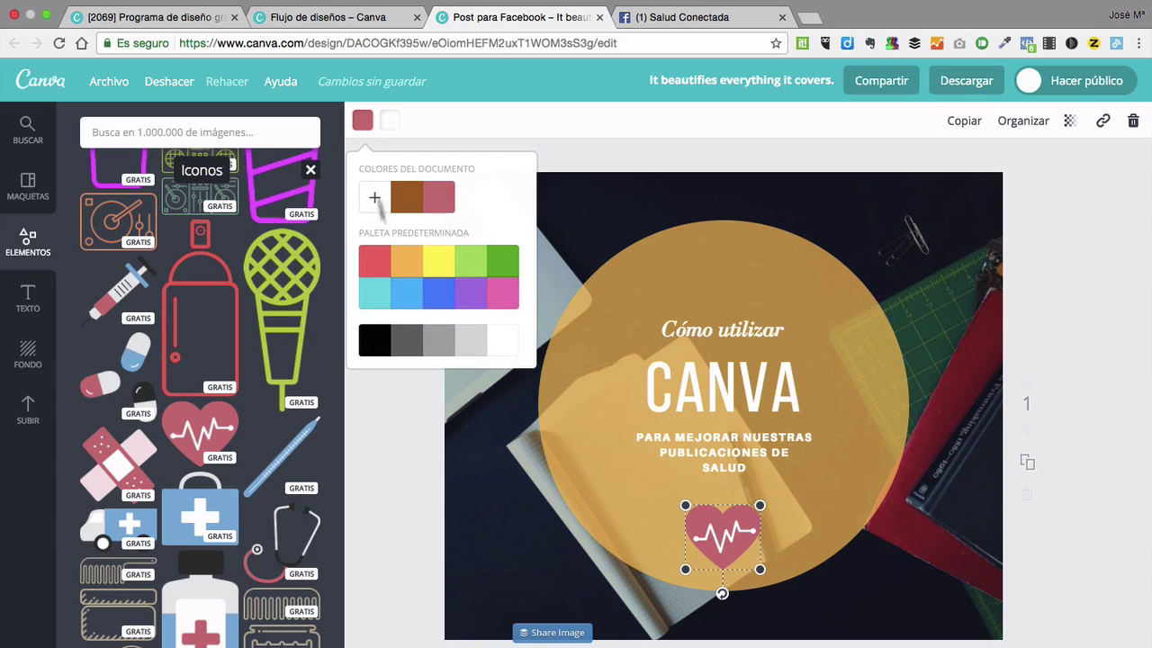
pyautogui.click(501, 343)
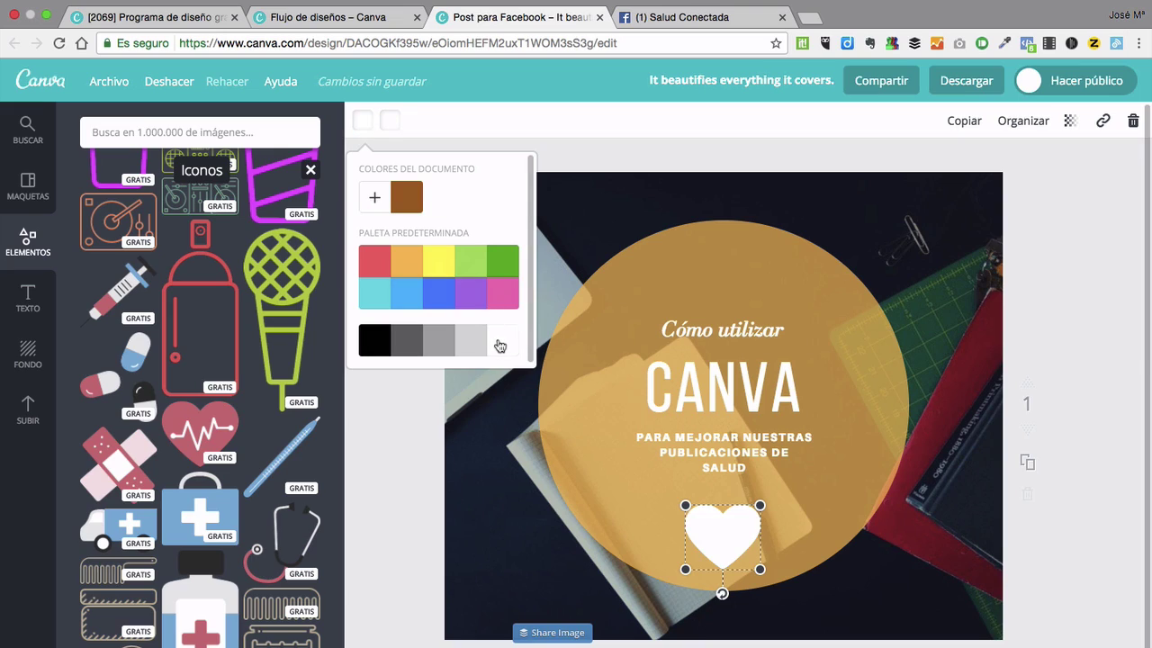
pyautogui.click(407, 208)
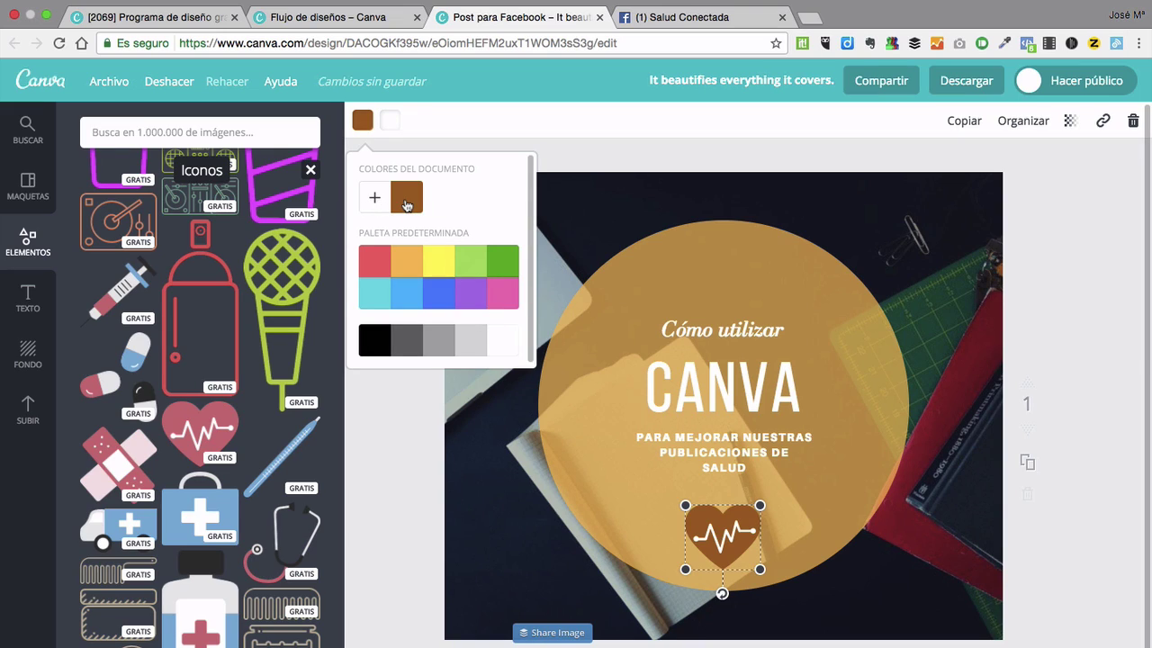
pyautogui.click(500, 340)
# - Recolour the heartbeat line inside the heart icon to the default palette's orange
pyautogui.click(389, 120)
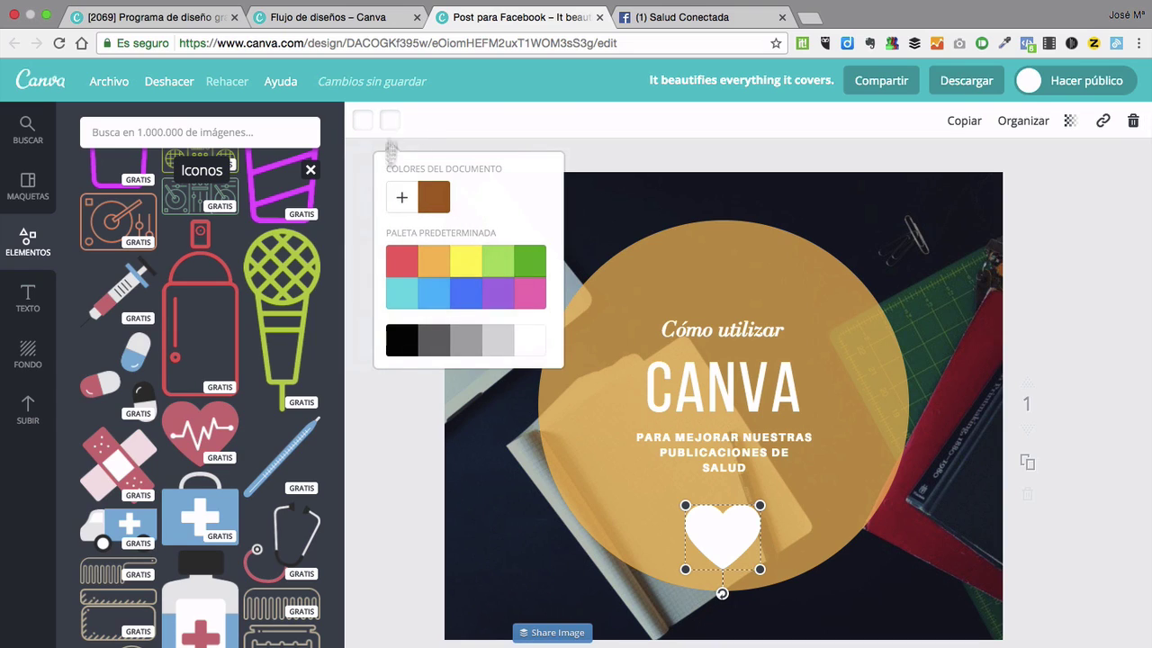
pyautogui.click(400, 343)
pyautogui.click(403, 261)
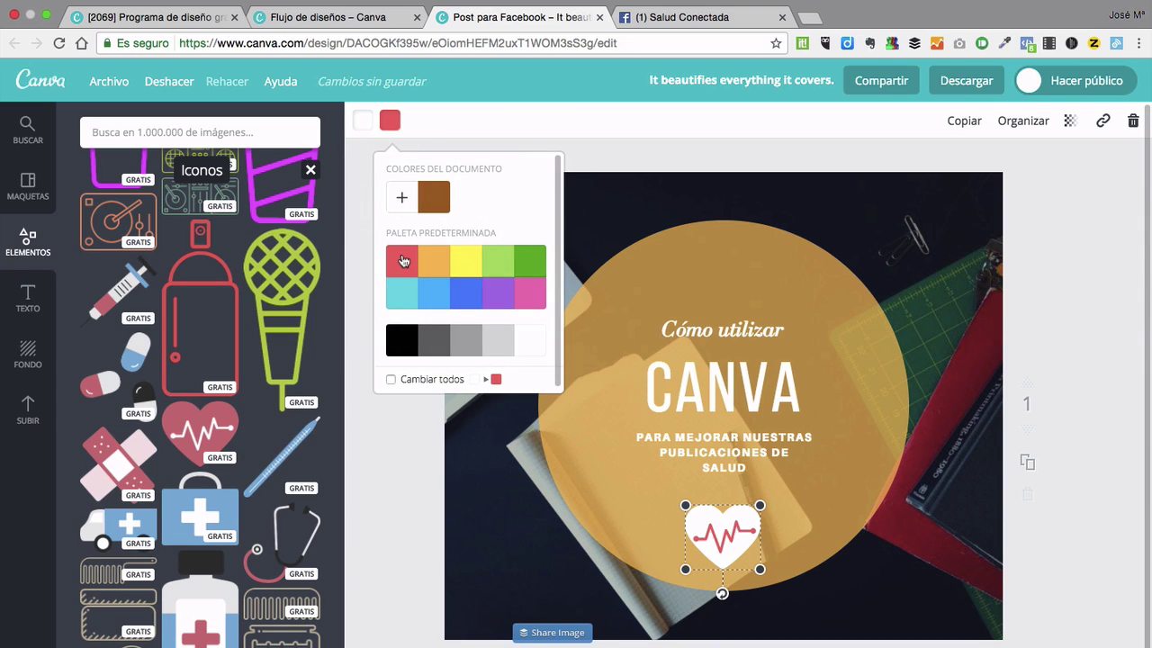
pyautogui.click(440, 268)
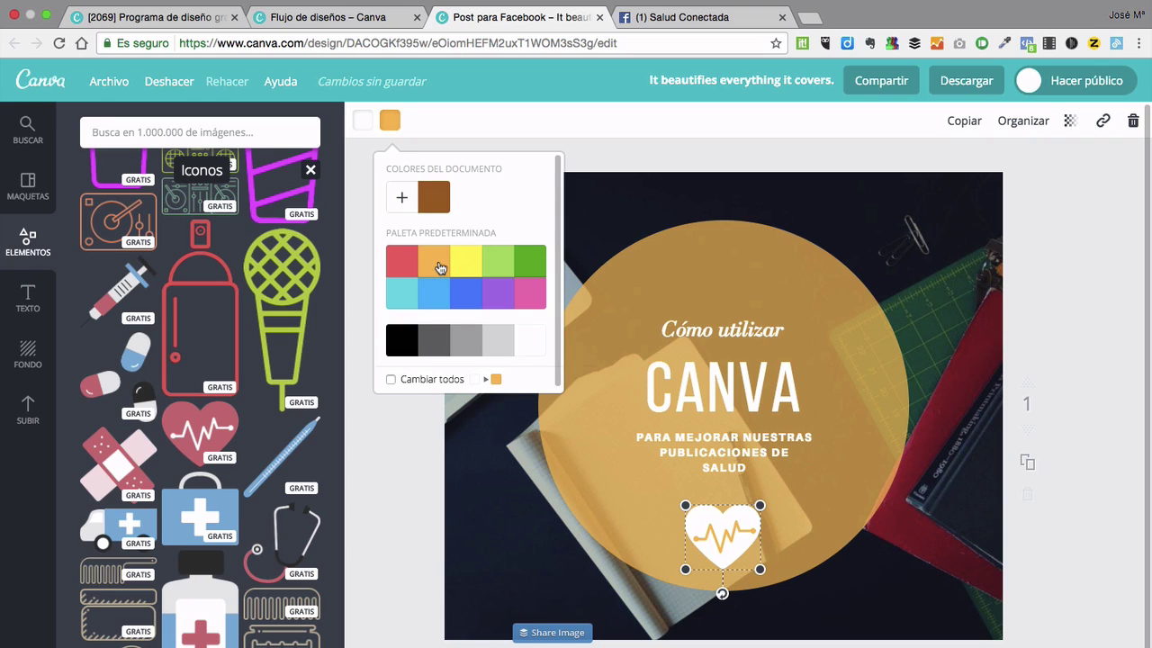
pyautogui.click(389, 120)
# - Raise the heart icon slightly within the orange circle, deselect it and close the Iconos collection
pyautogui.moveTo(718, 553); pyautogui.dragTo(718, 541)
pyautogui.click(942, 616)
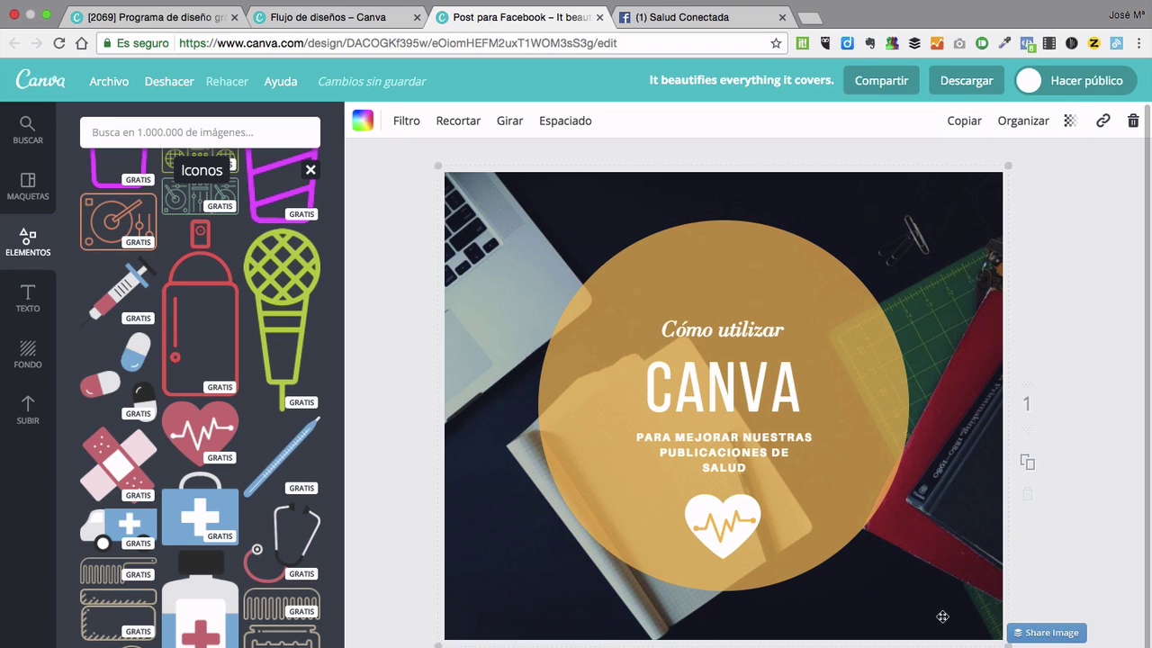
pyautogui.click(1078, 551)
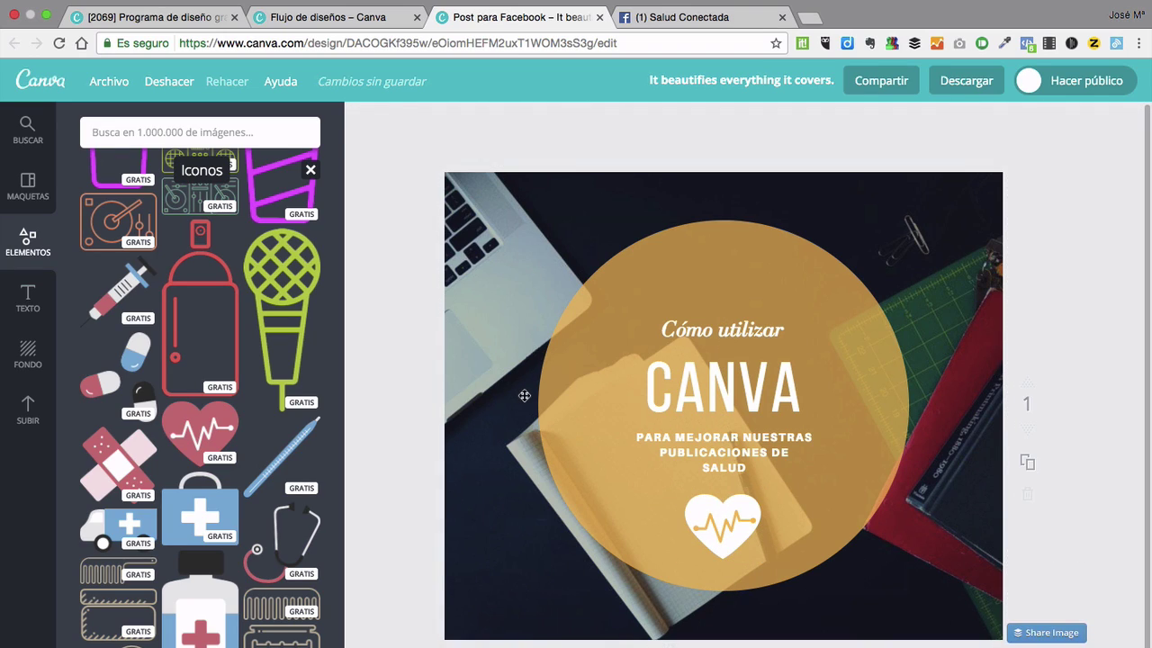
pyautogui.moveTo(81, 311)
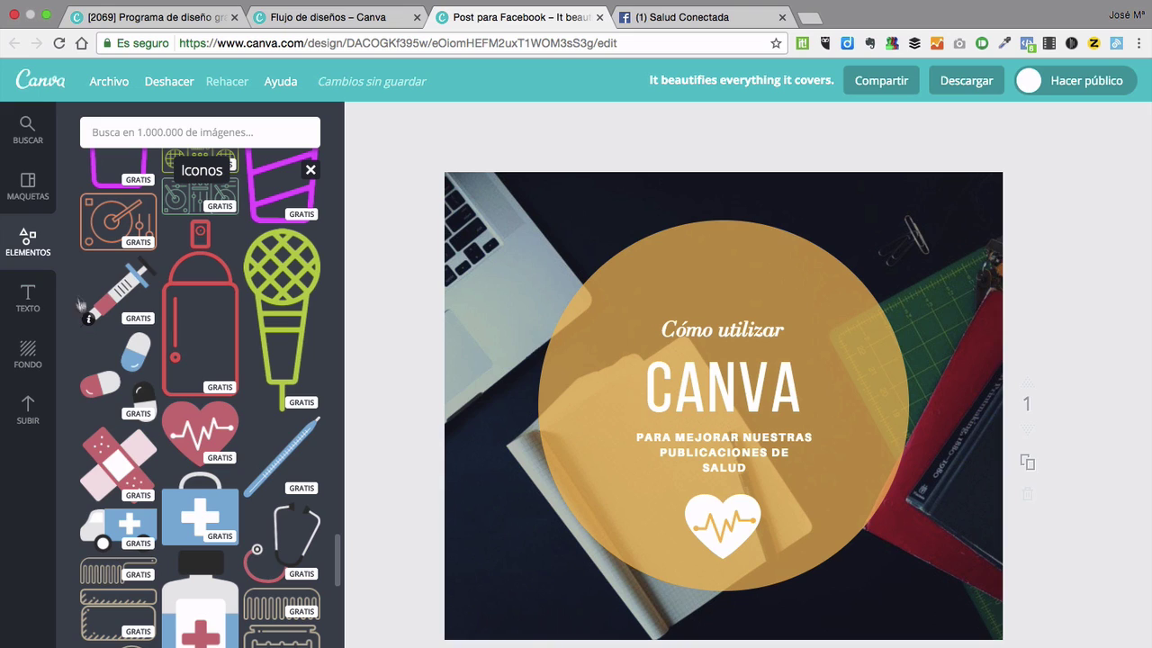
pyautogui.click(311, 170)
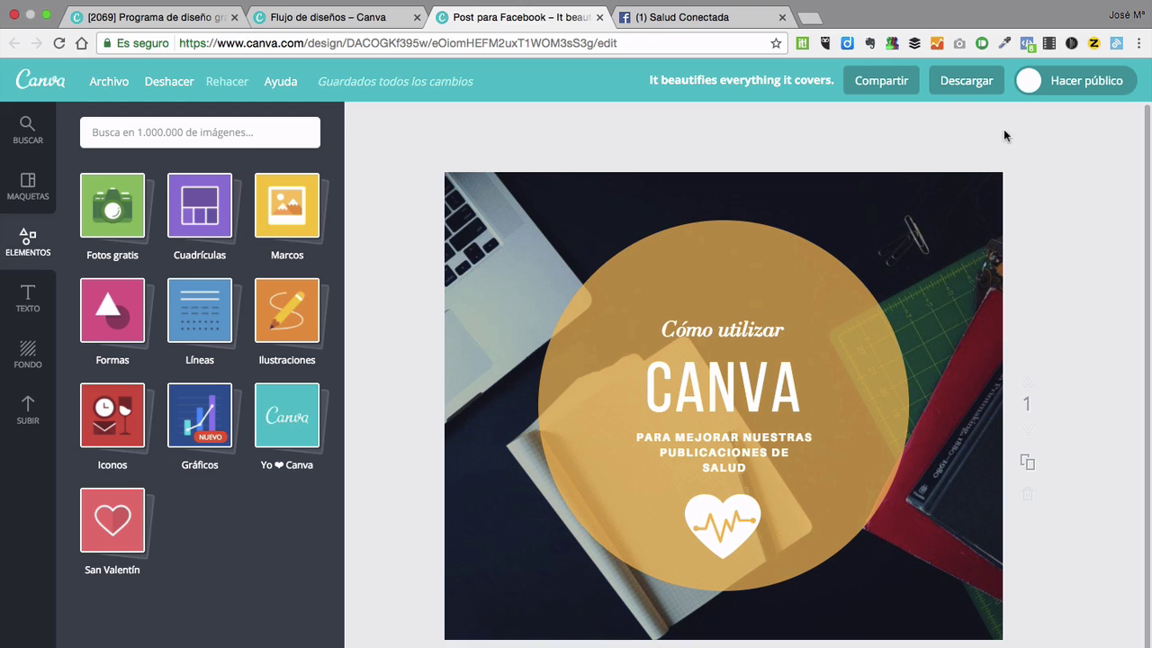
# - Download the design as a JPG named Canva.jpg into the CANVA folder, and return to the page with all designs
pyautogui.click(956, 85)
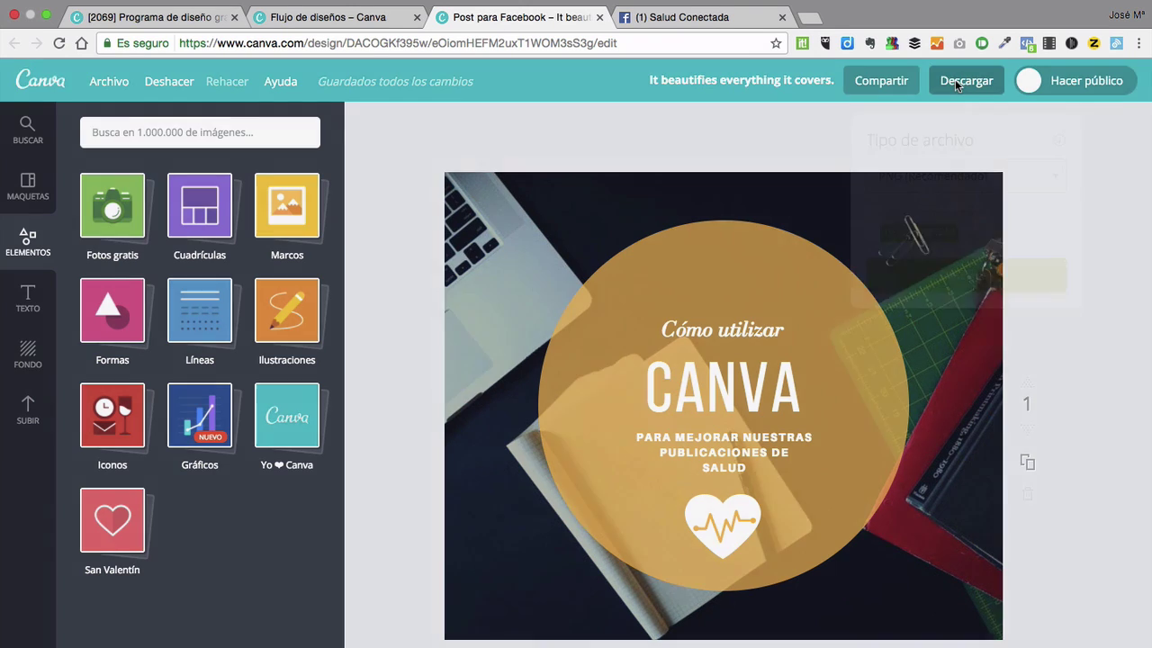
pyautogui.click(938, 165)
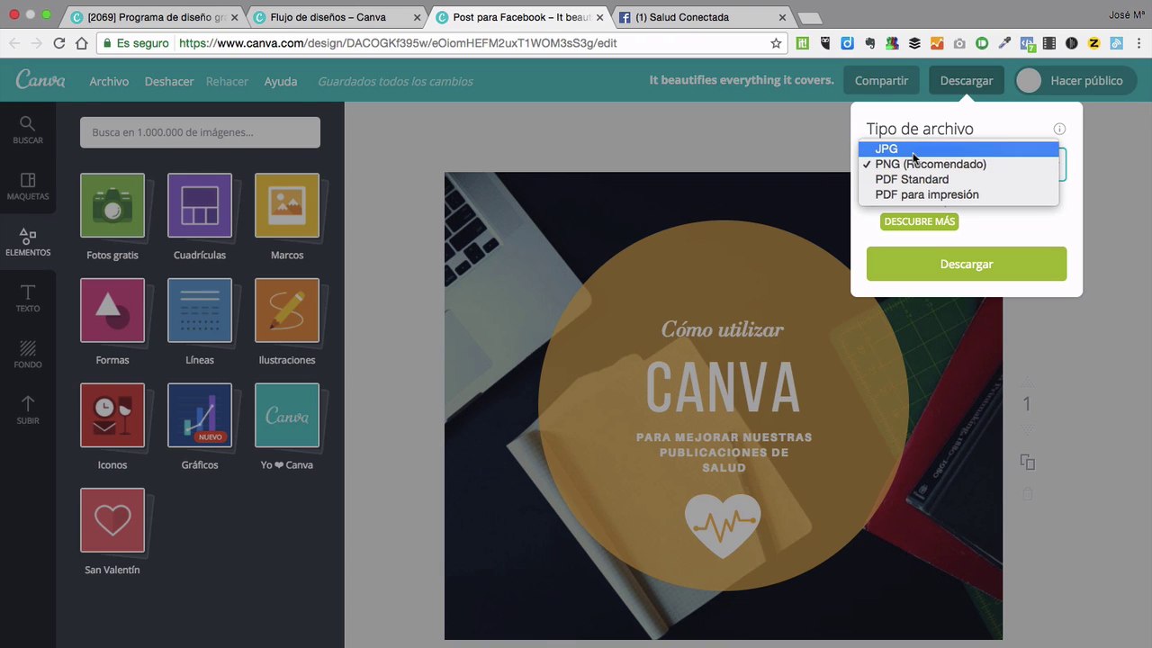
pyautogui.click(913, 149)
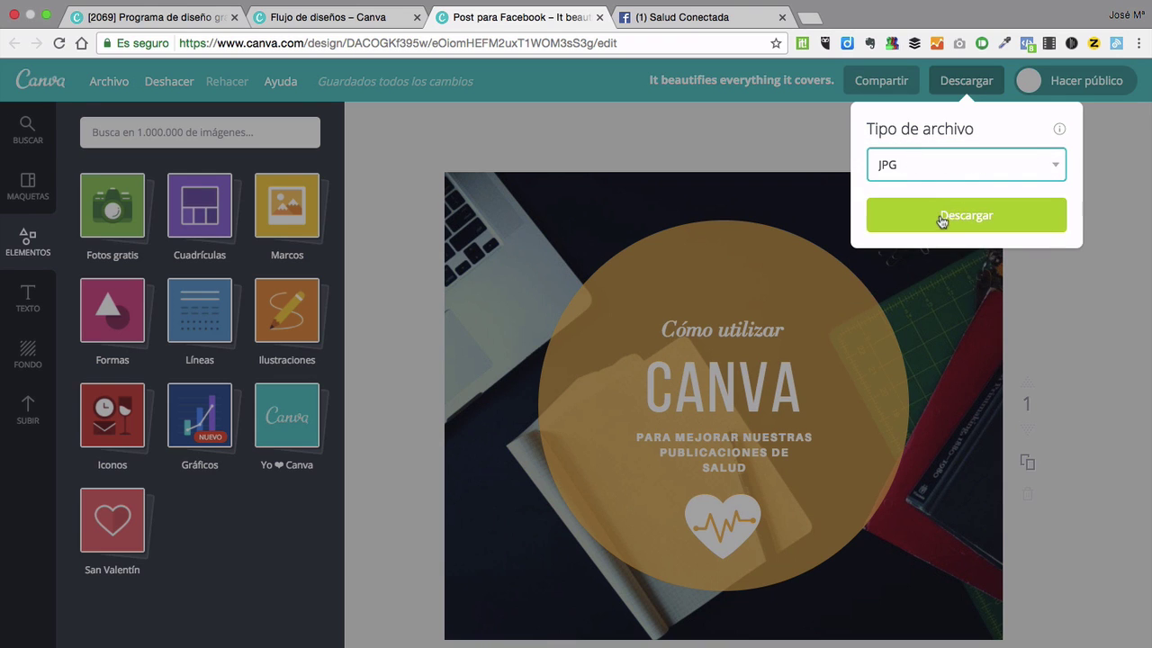
pyautogui.click(943, 217)
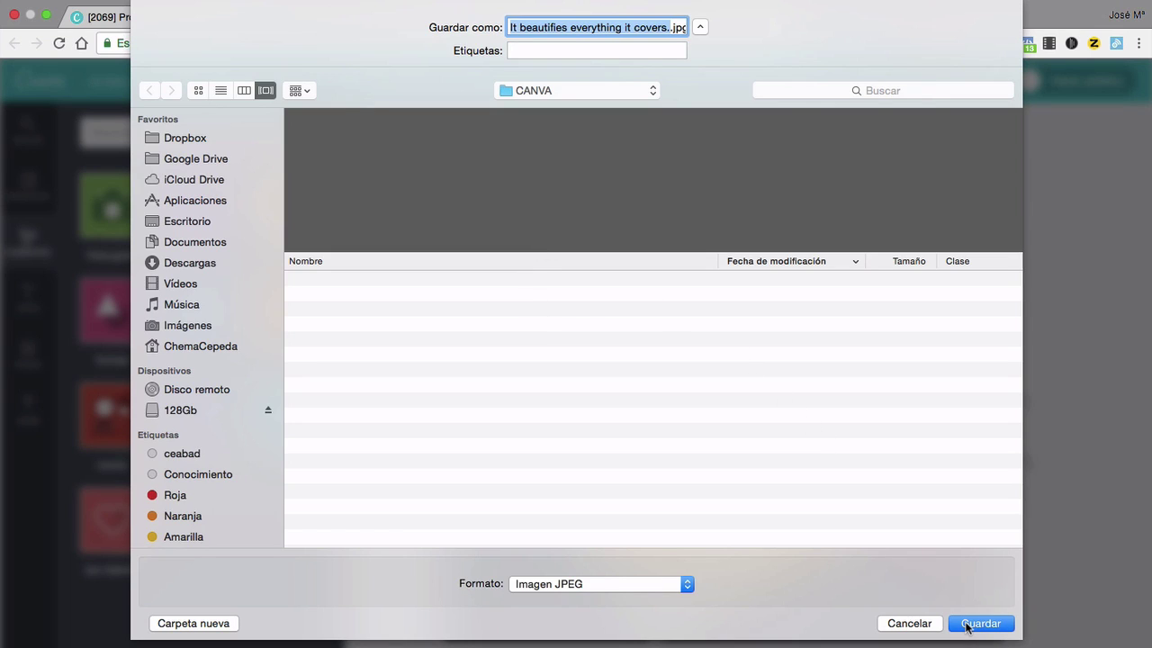
pyautogui.write('Canva')
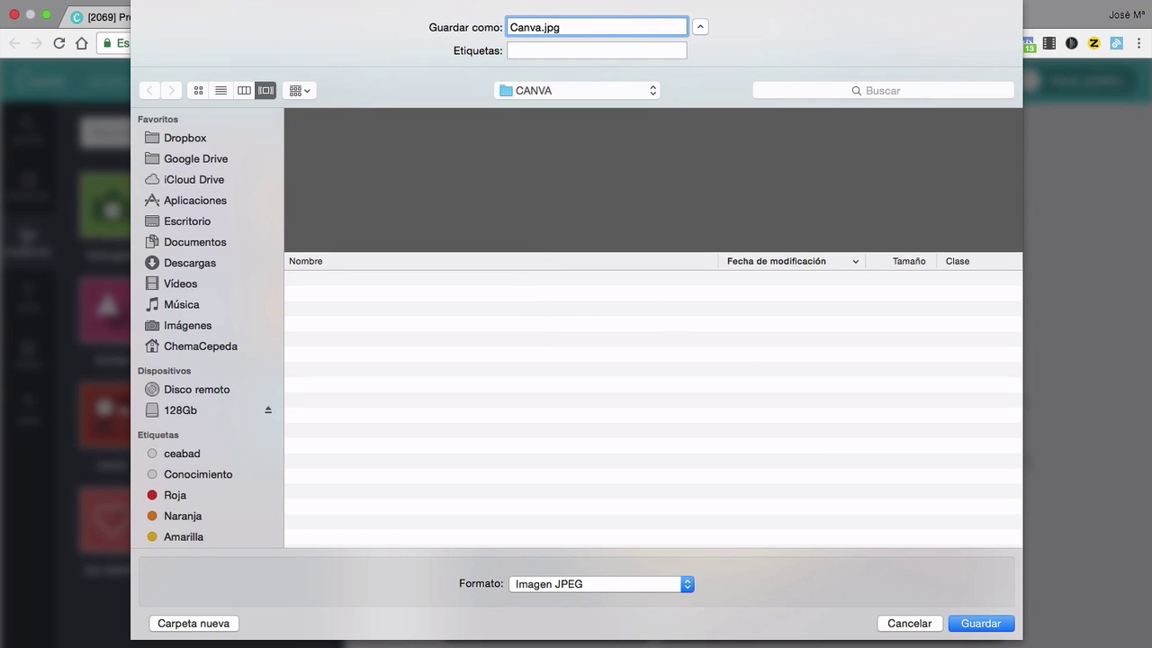
pyautogui.click(981, 627)
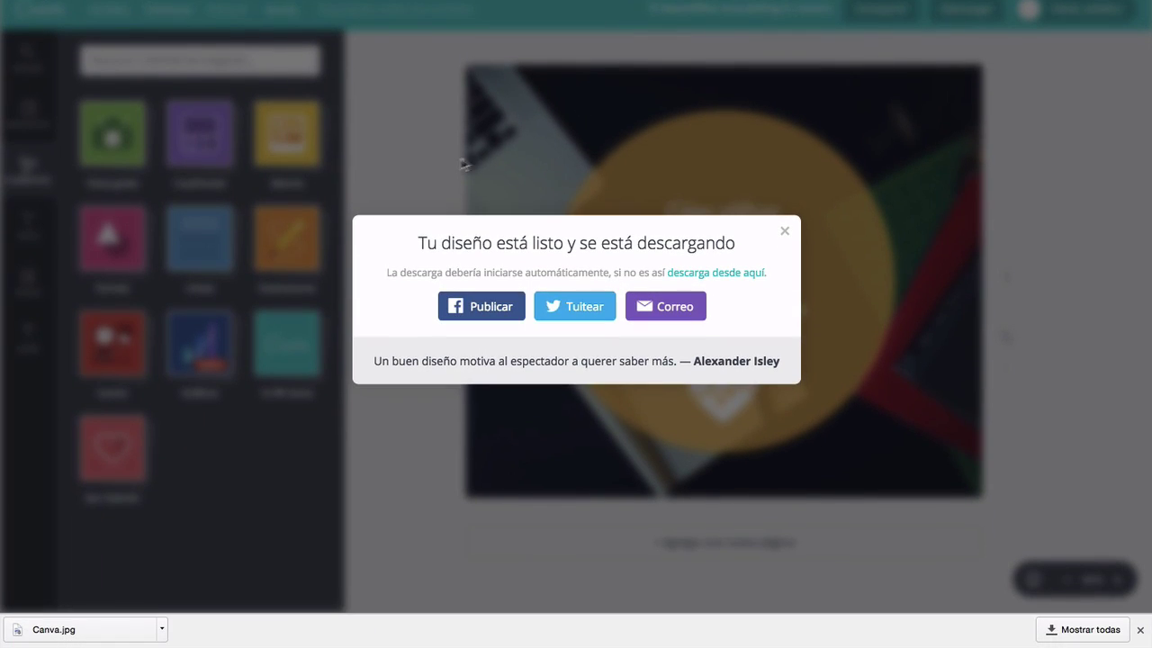
pyautogui.click(338, 238)
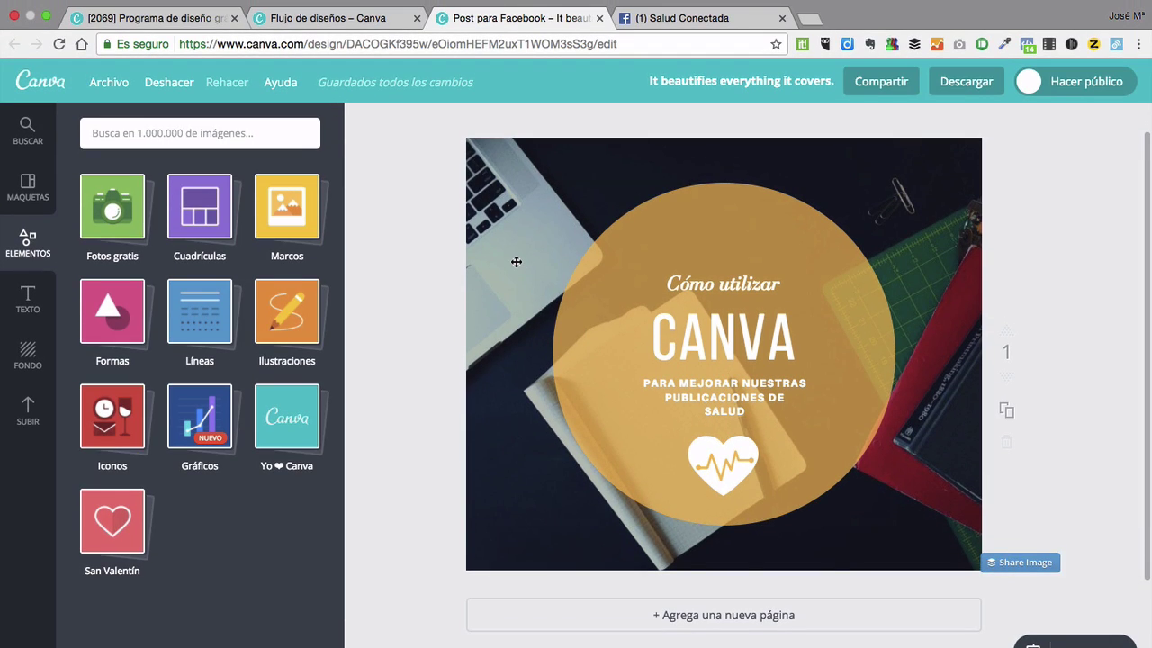
pyautogui.click(63, 88)
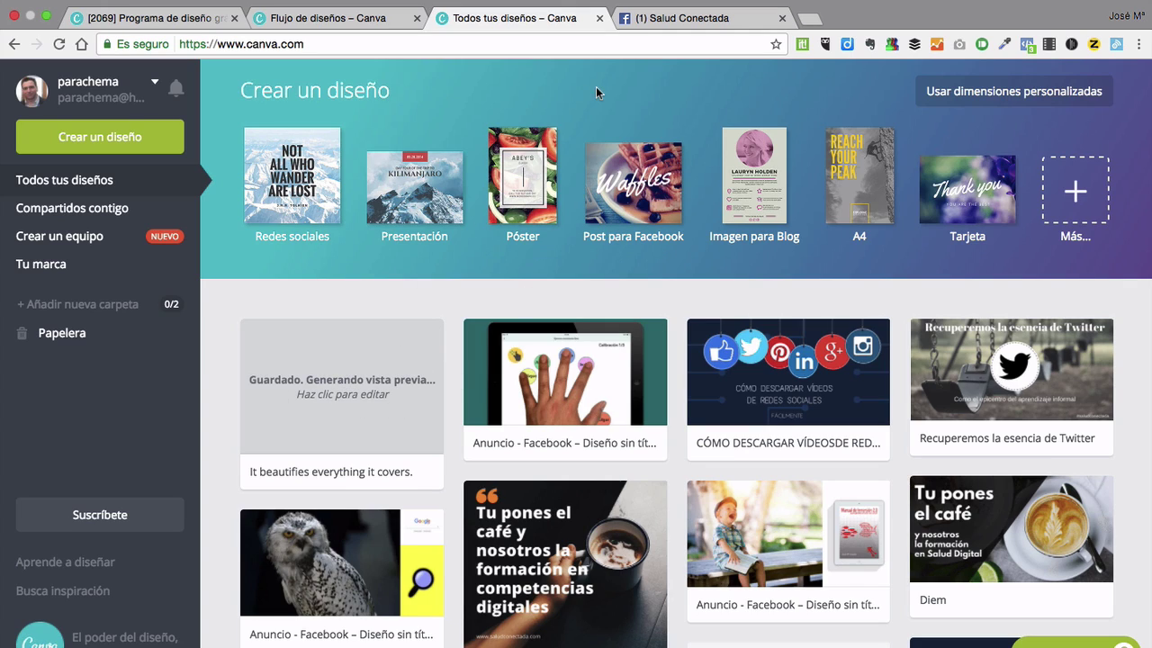
# - Switch to the Salud Conectada page on Facebook and start a new post with the image Canva.jpg attached
pyautogui.click(692, 20)
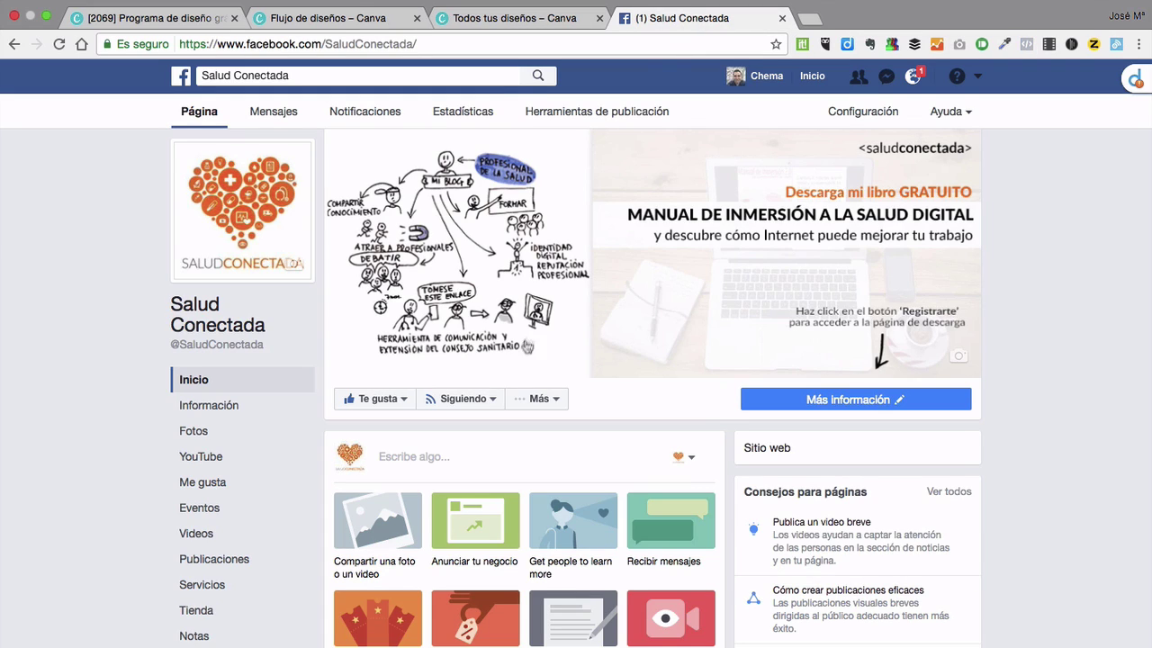
pyautogui.click(468, 459)
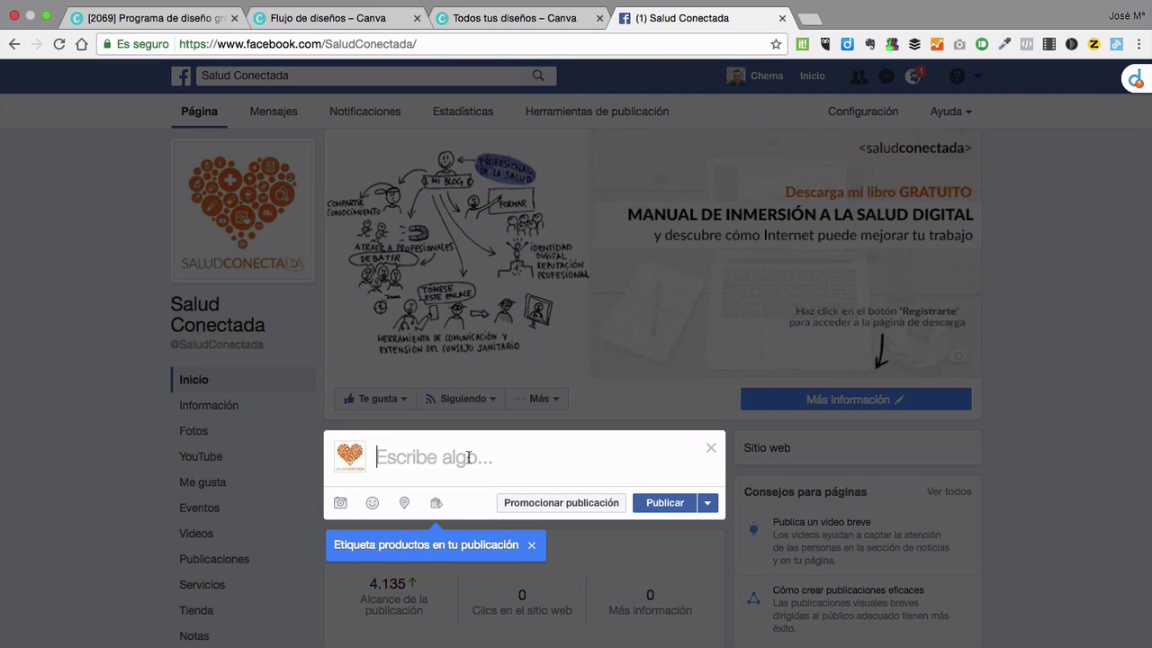
pyautogui.click(342, 503)
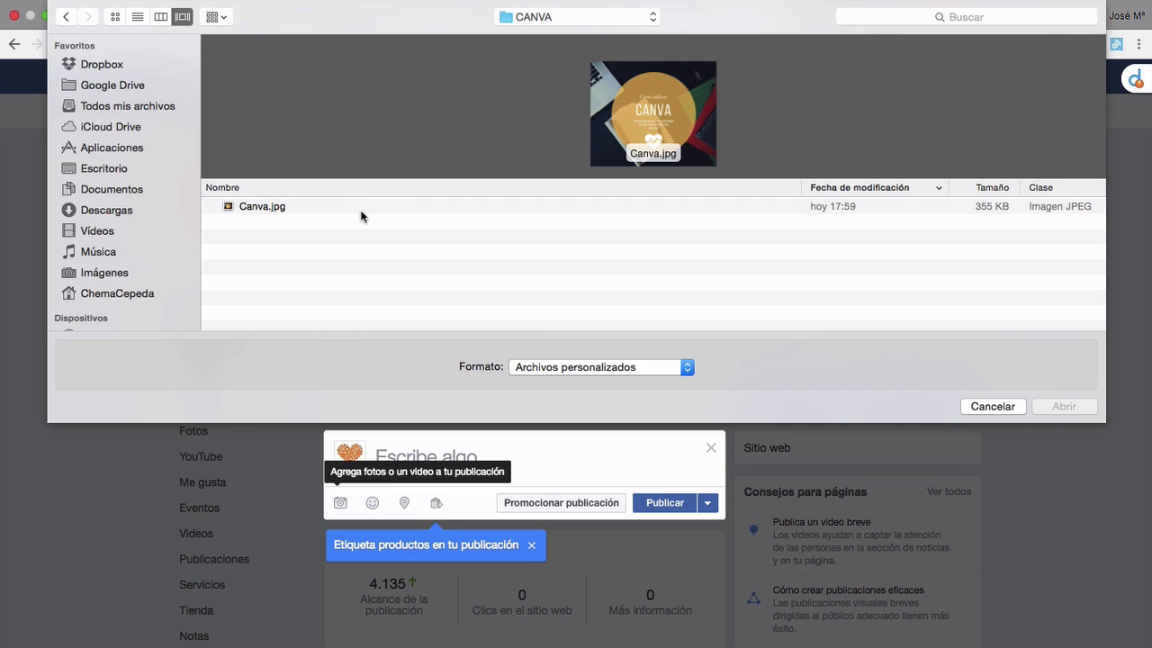
pyautogui.click(288, 208)
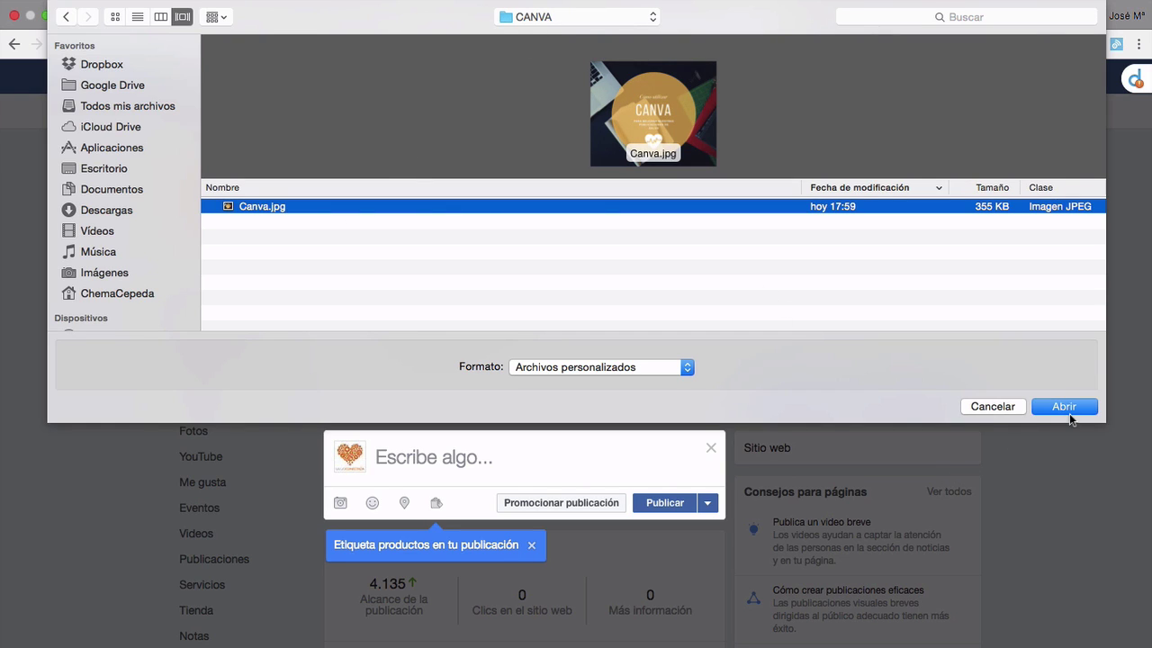
pyautogui.click(1069, 403)
# - Write "Preparando el vídeo para el newsletter del lunes ¡No os lo perdáis!" as the post text and publish it
pyautogui.write('P')
pyautogui.press('BackSpace')
pyautogui.write('Preparando')
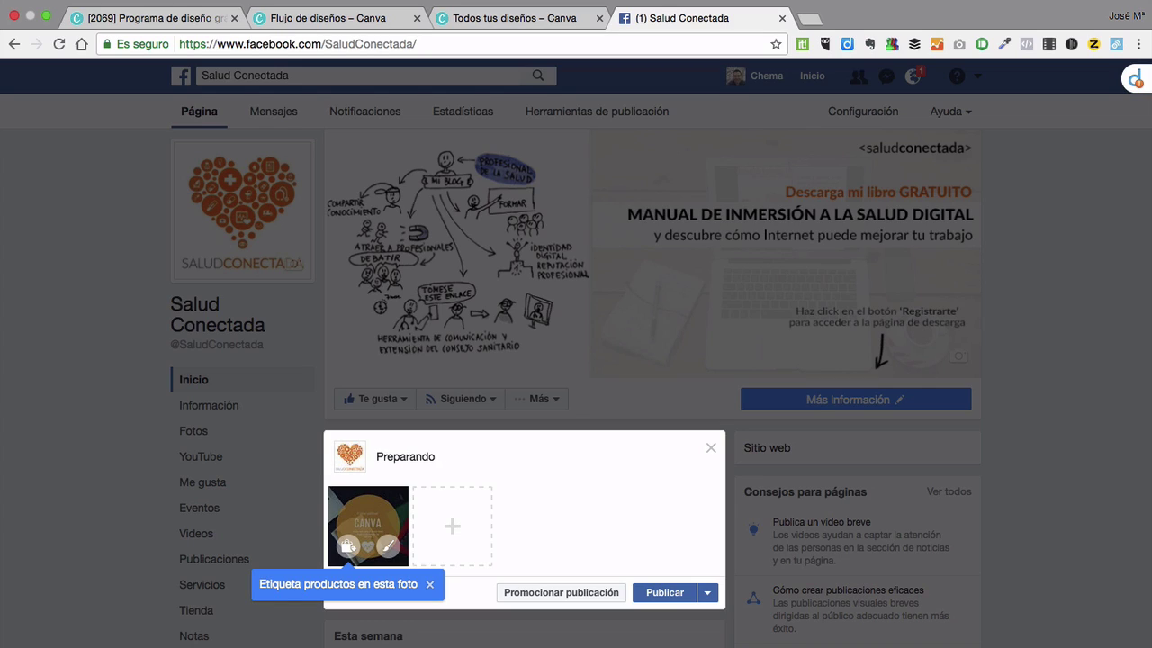
pyautogui.write(' el vídeo para el newsletter del lune')
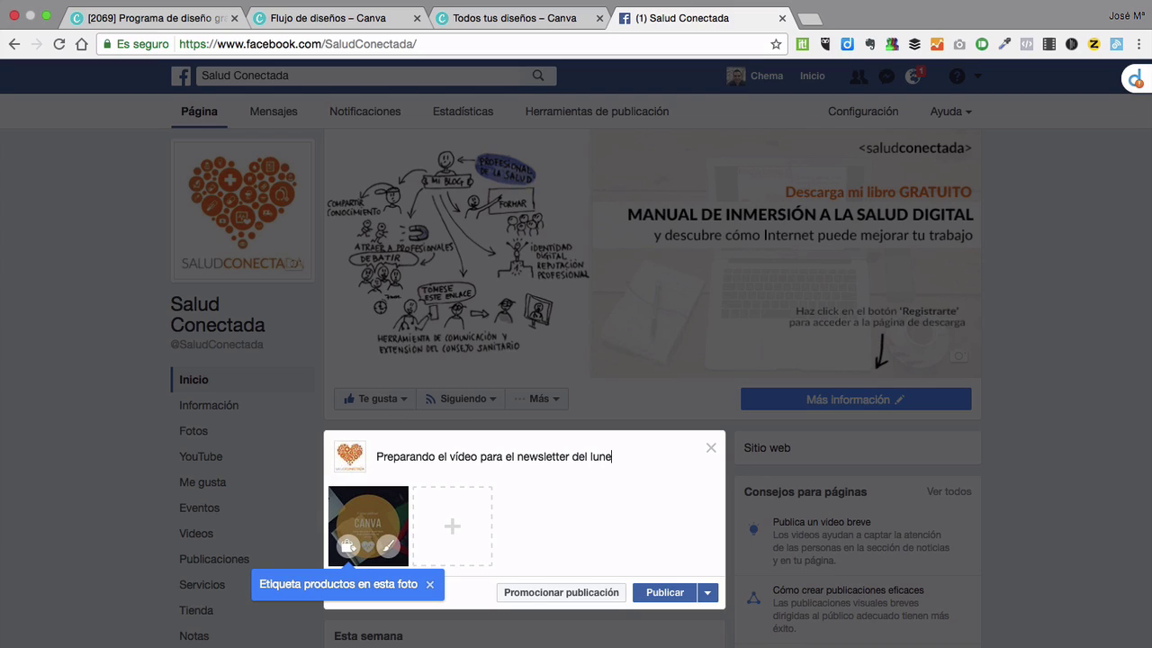
pyautogui.write('s ¡No os lo perdaáis!')
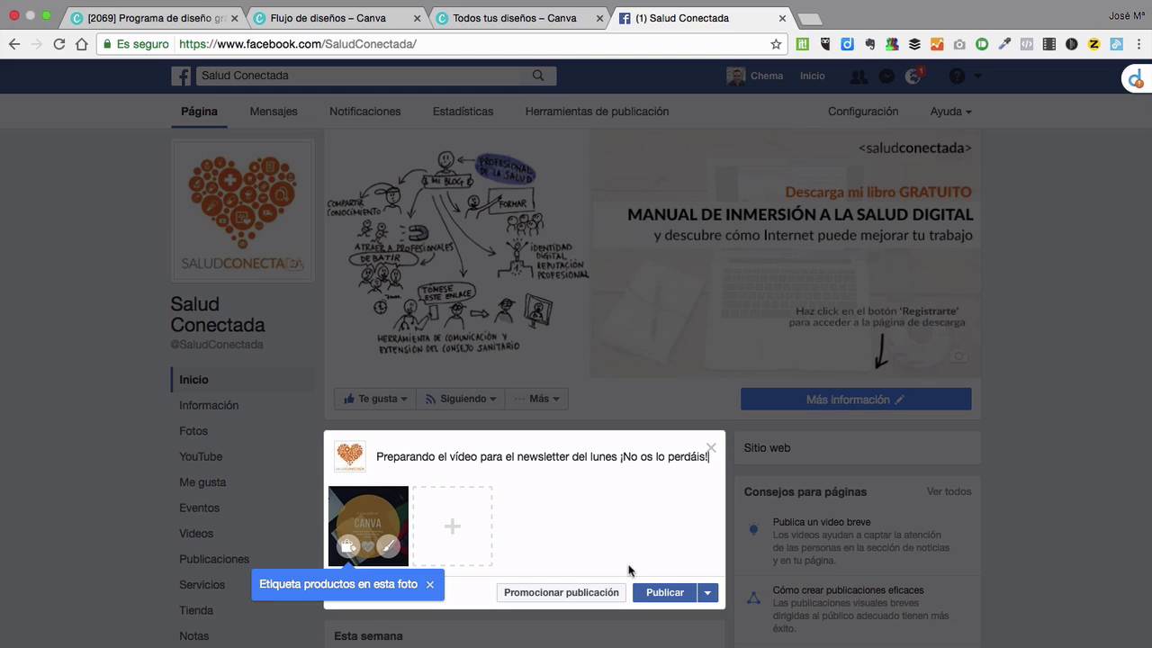
pyautogui.click(655, 592)
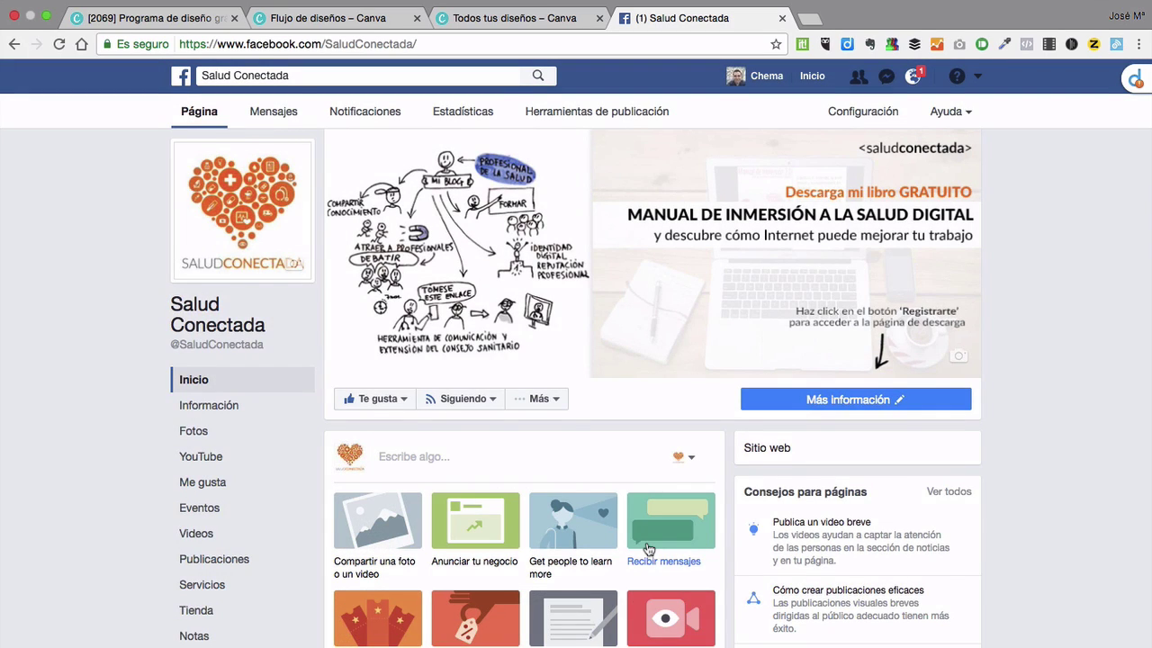
# - Examine the published post in the page's feed and its enlarged image, and switch back to Canva's home page
pyautogui.scroll(-5, 647, 541)
pyautogui.scroll(-3, 646, 547)
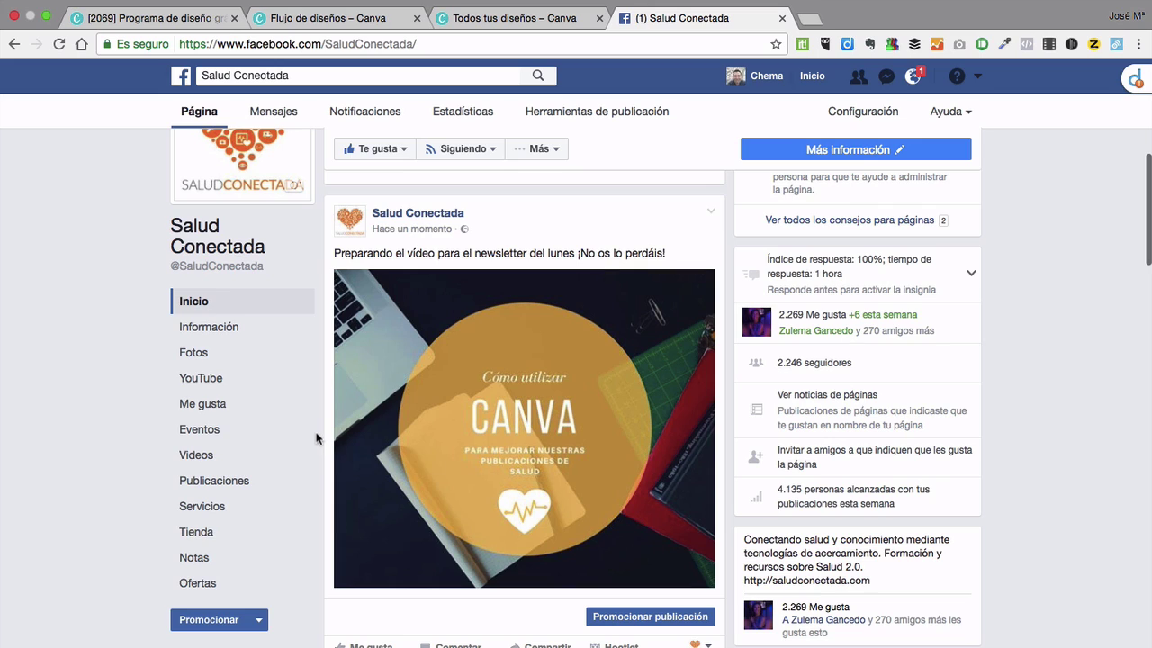
pyautogui.scroll(-2, 567, 362)
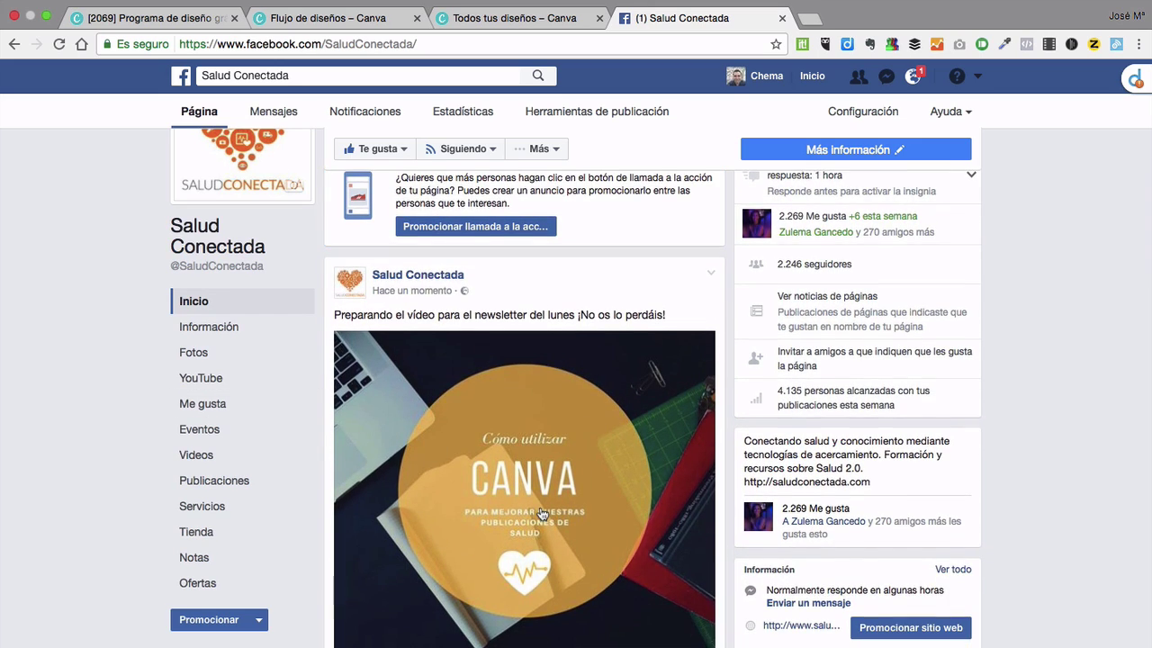
pyautogui.scroll(-1, 542, 514)
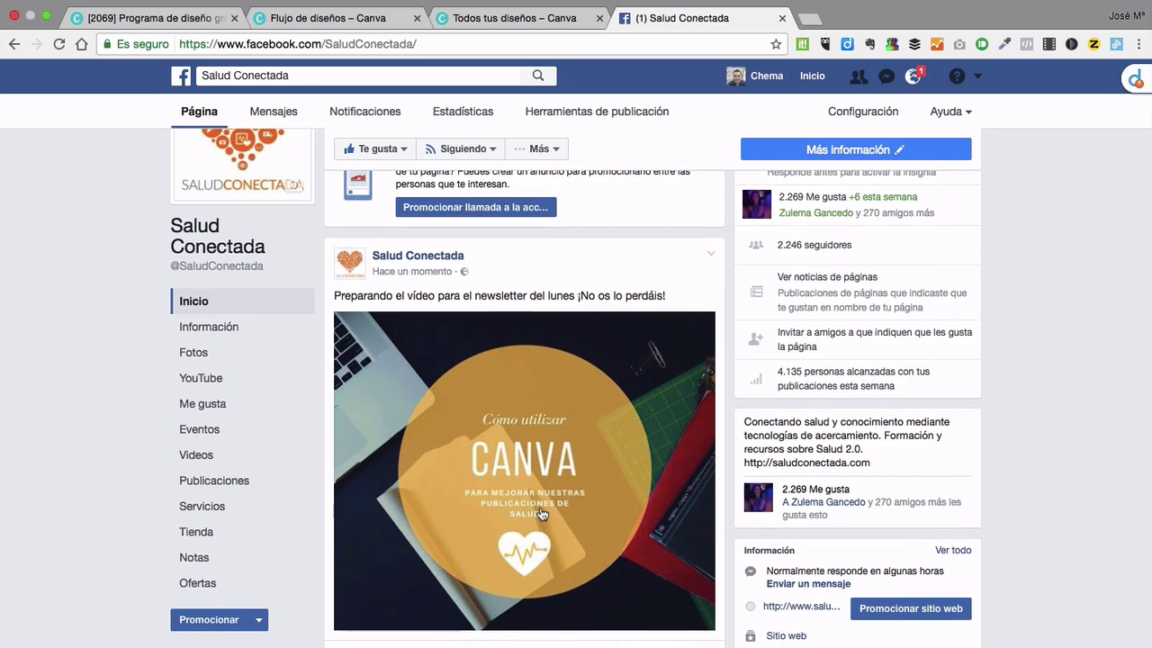
pyautogui.scroll(1, 542, 514)
pyautogui.click(547, 492)
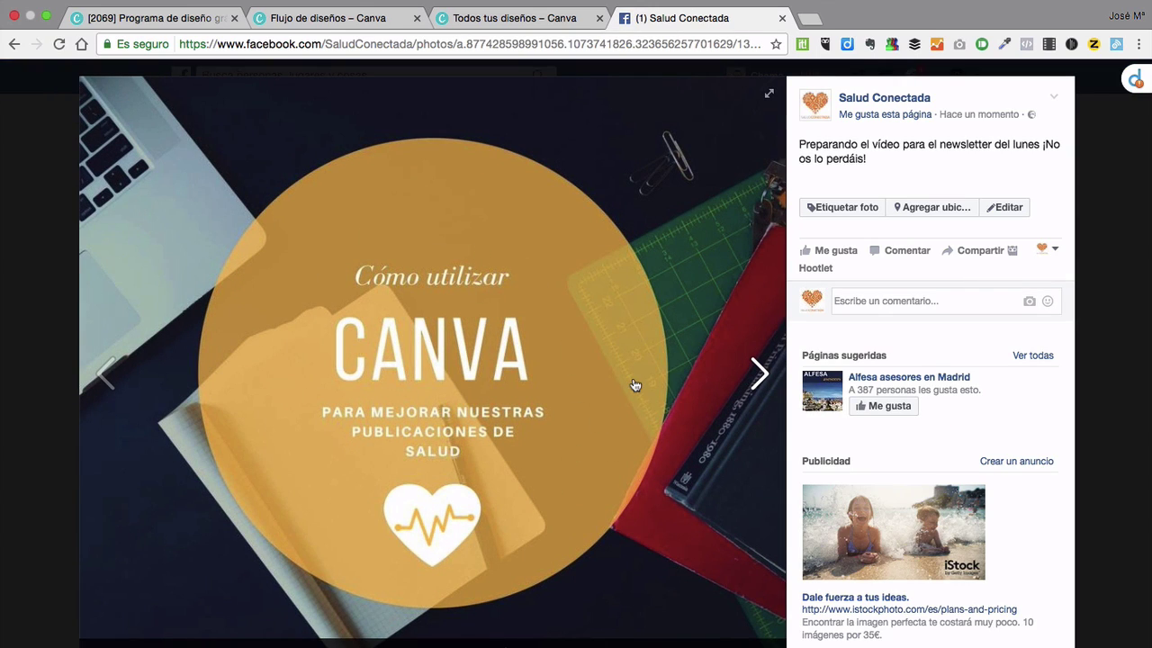
pyautogui.click(1105, 124)
pyautogui.scroll(-2, 550, 398)
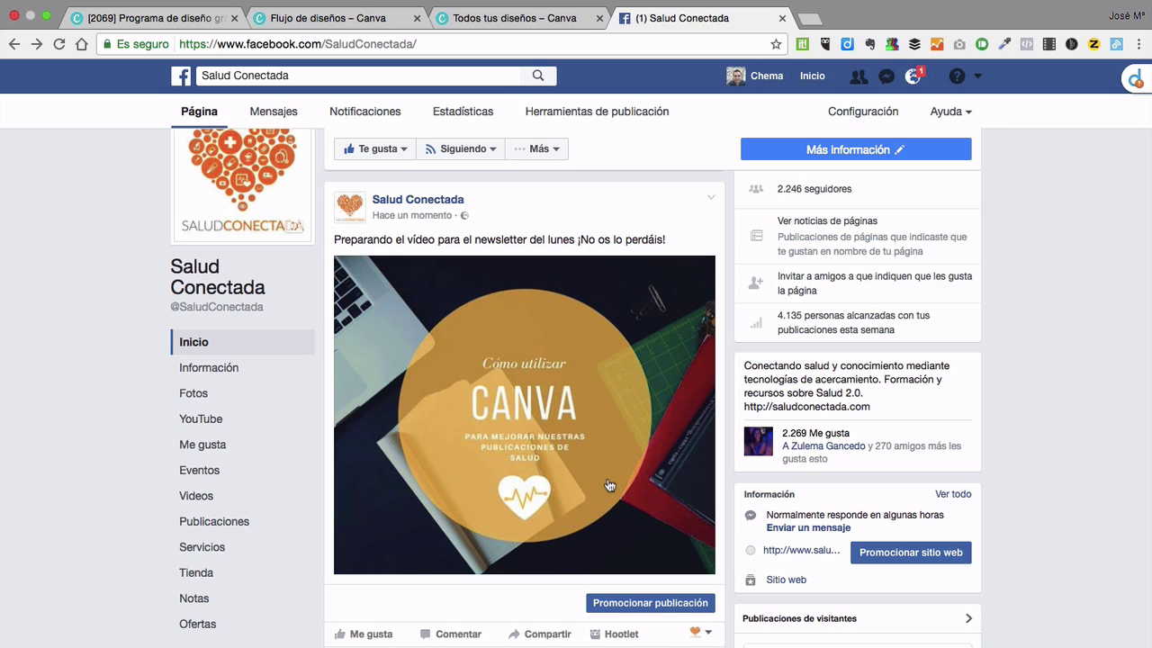
pyautogui.click(454, 22)
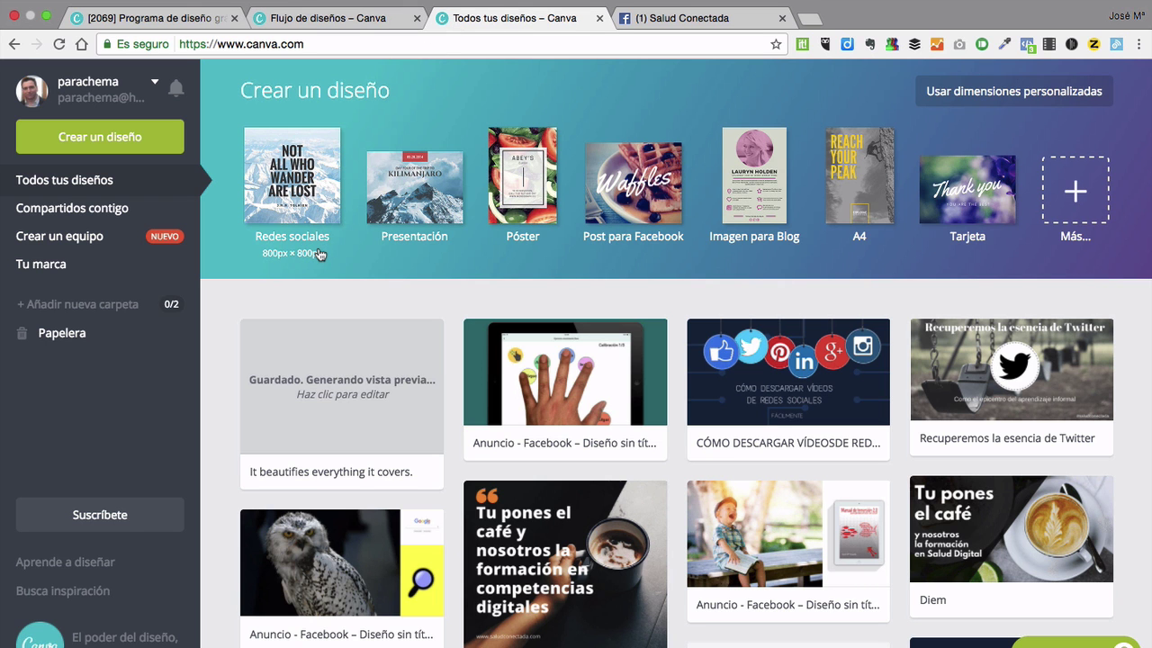